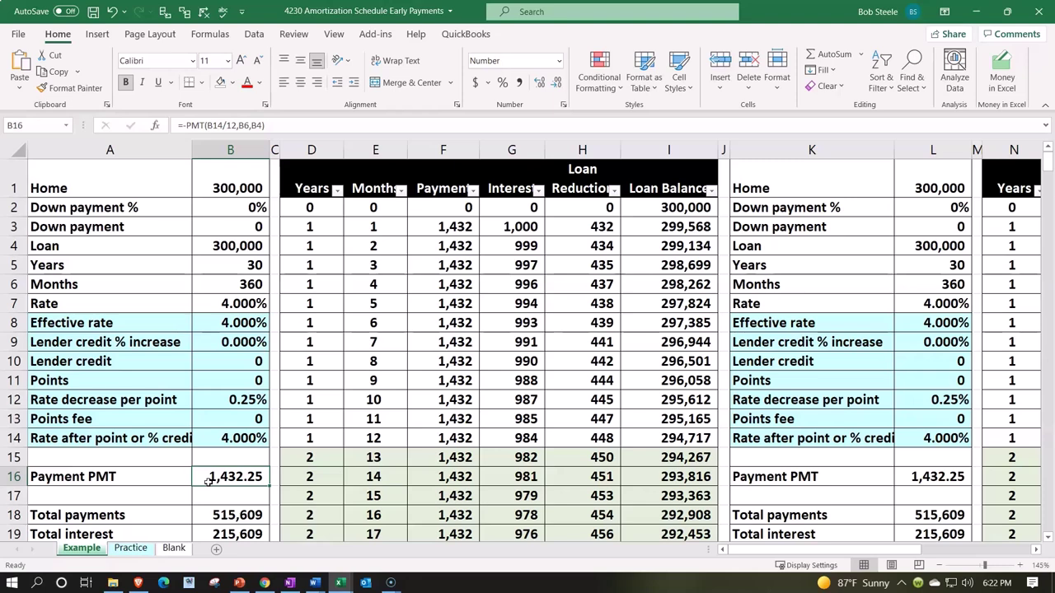
Look over the Example and Practice sheets, ending on the Blank worksheet.
{"action": "left_click", "coordinate": [167, 481]}
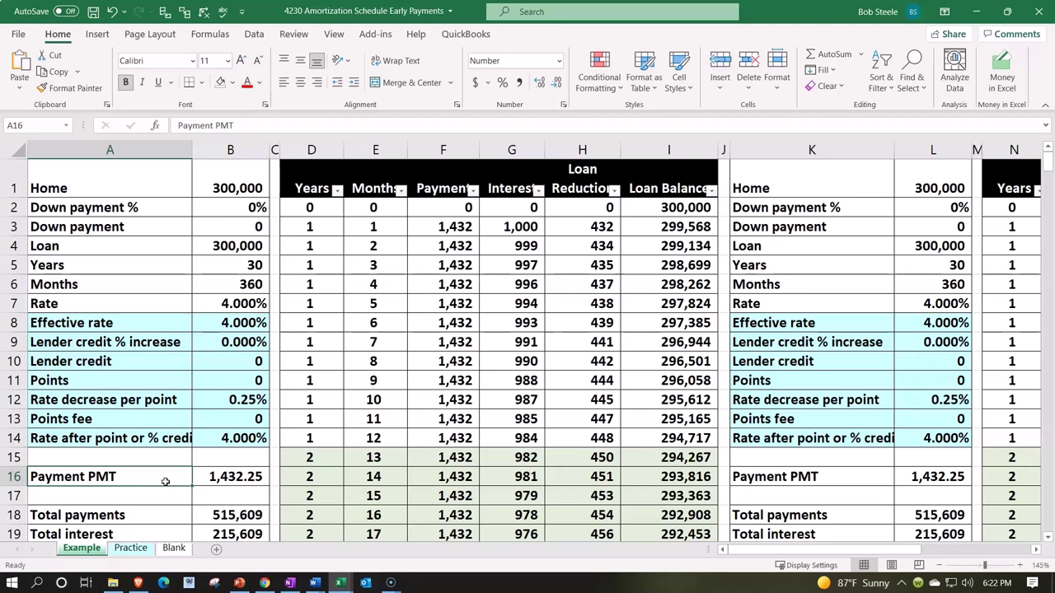
{"action": "left_click", "coordinate": [764, 374]}
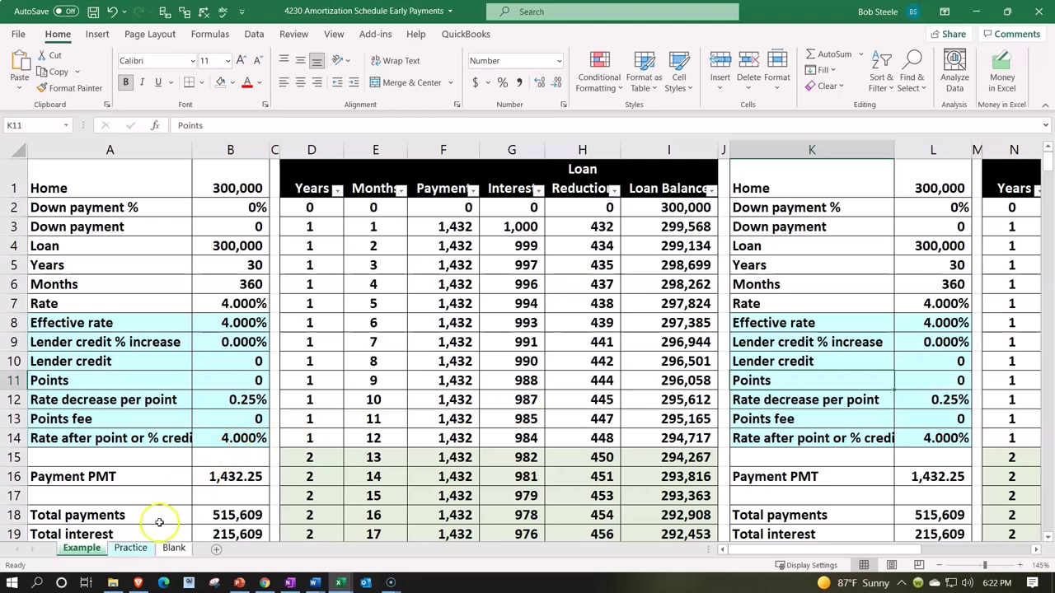
{"action": "left_click", "coordinate": [138, 551]}
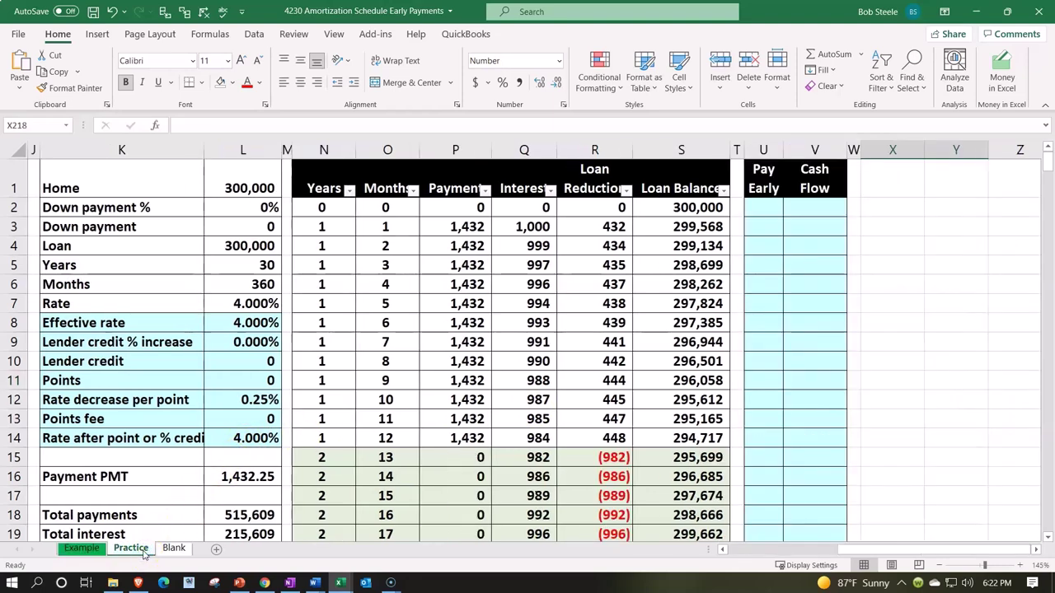
{"action": "left_click", "coordinate": [790, 397]}
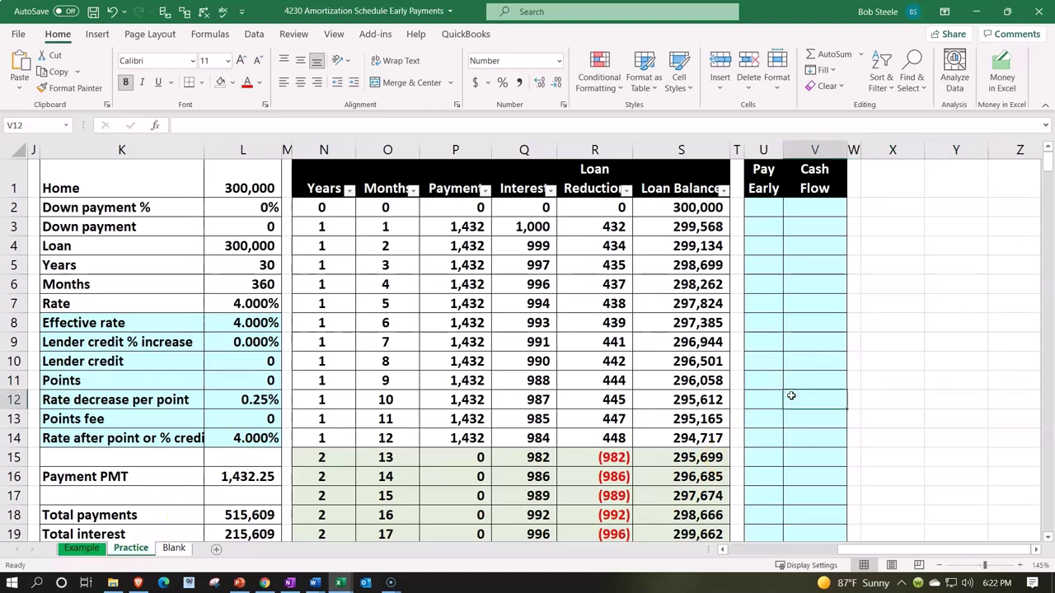
{"action": "left_click", "coordinate": [173, 547]}
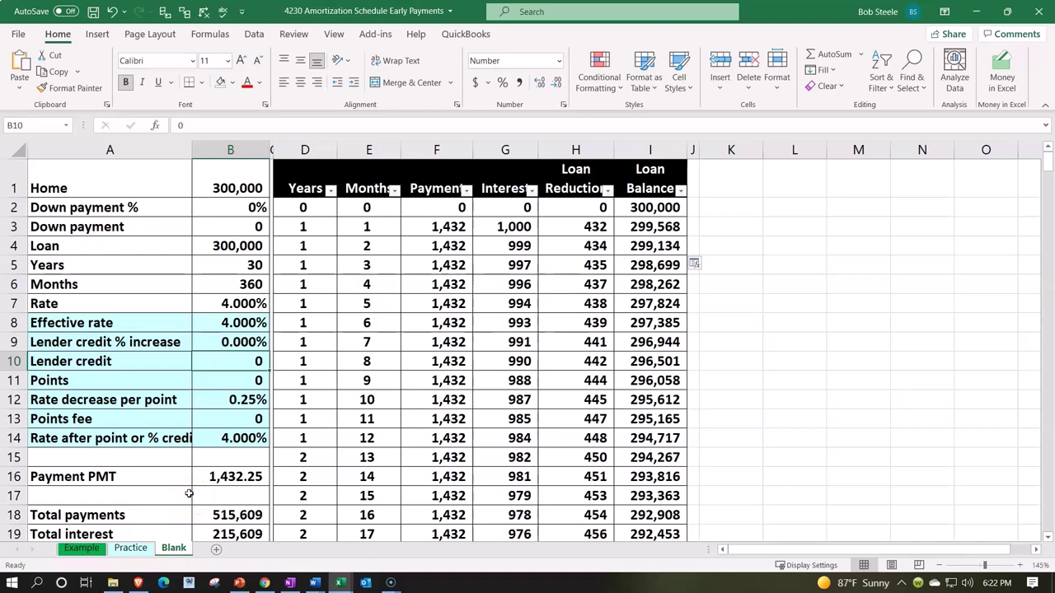
Review the loan inputs in column B, from the down payment percentage down to the lender credit and points.
{"action": "left_click", "coordinate": [119, 245]}
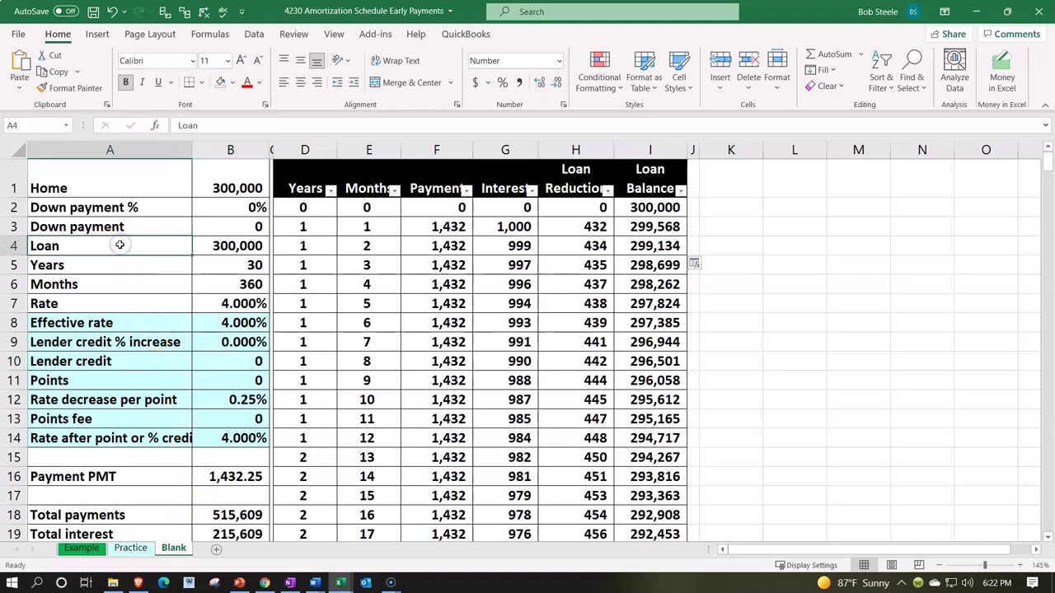
{"action": "key", "text": "Right"}
{"action": "key", "text": "Up"}
{"action": "key", "text": "Up"}
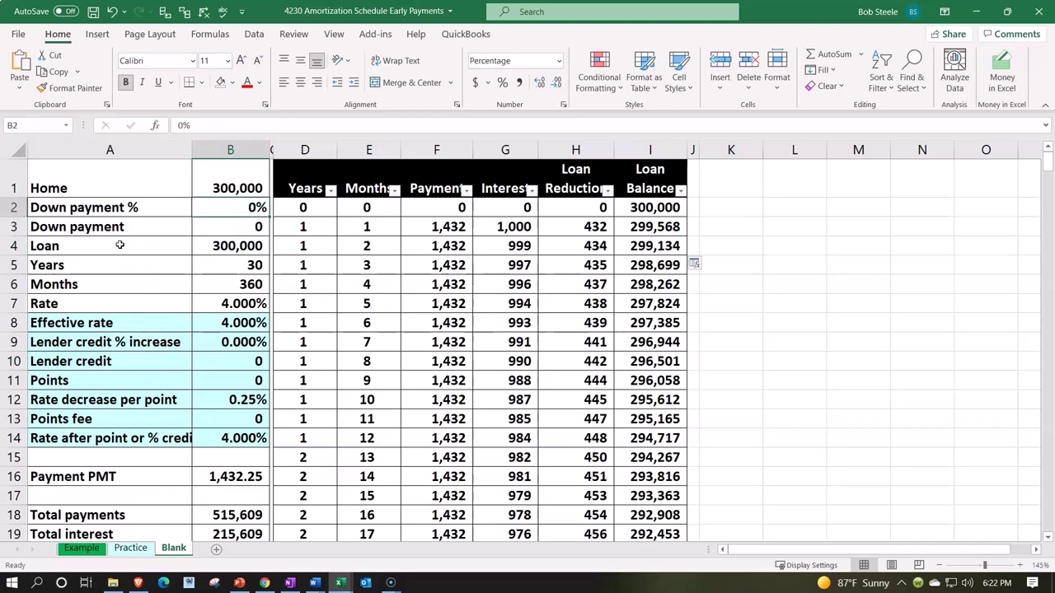
{"action": "key", "text": "Down"}
{"action": "key", "text": "Down"}
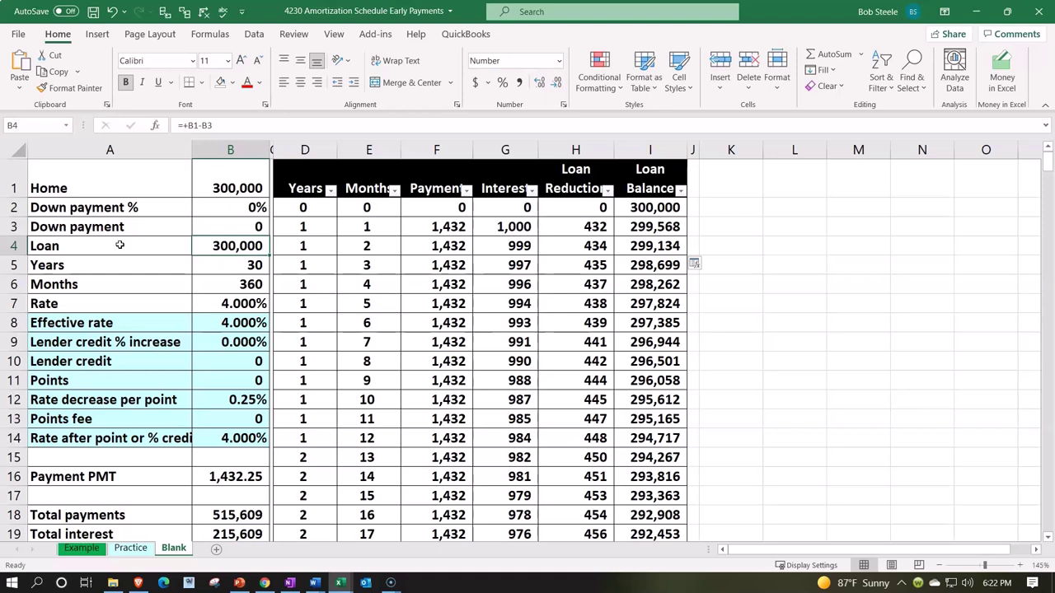
{"action": "key", "text": "Down"}
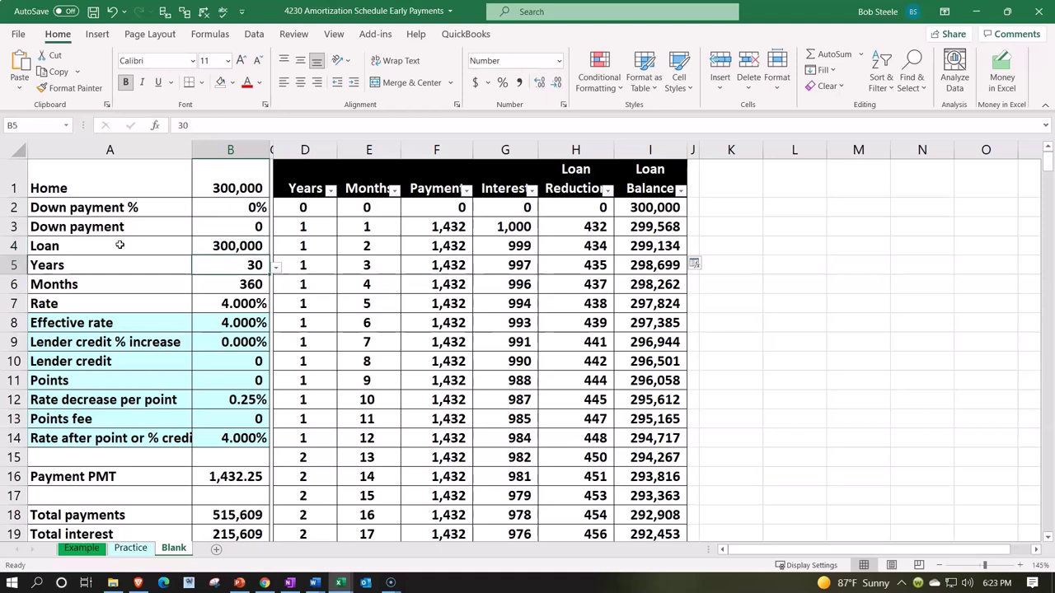
{"action": "key", "text": "Down"}
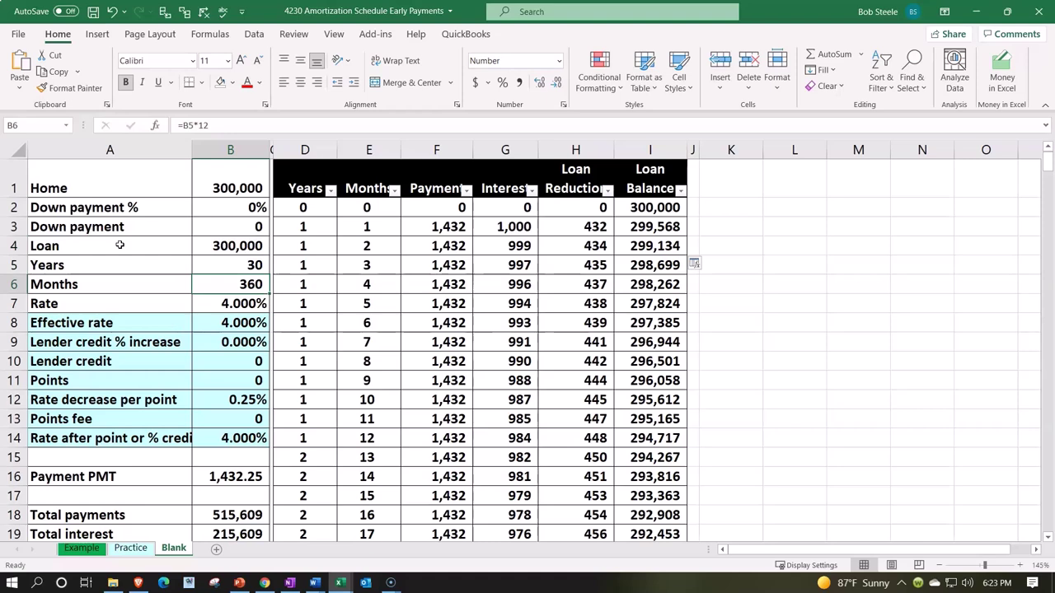
{"action": "key", "text": "Down"}
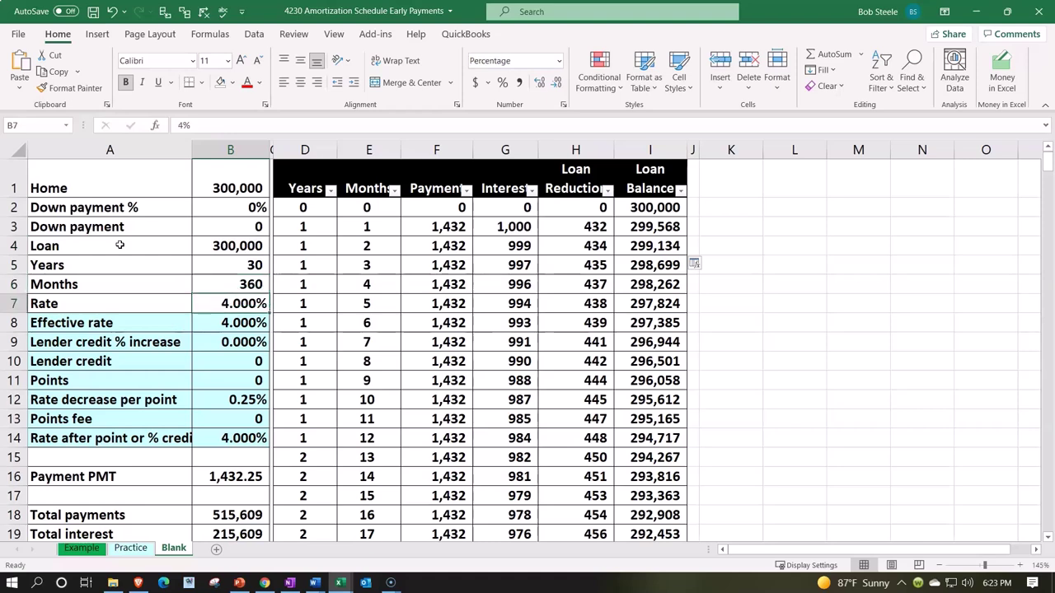
{"action": "key", "text": "Down"}
{"action": "key", "text": "Down"}
{"action": "key", "text": "Down"}
{"action": "key", "text": "Down"}
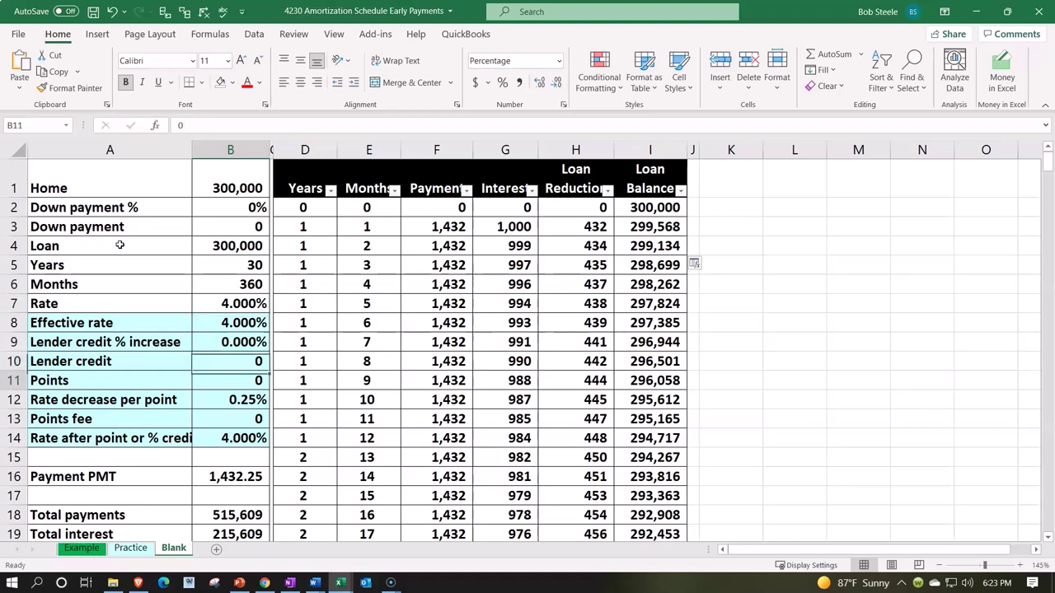
{"action": "key", "text": "Up"}
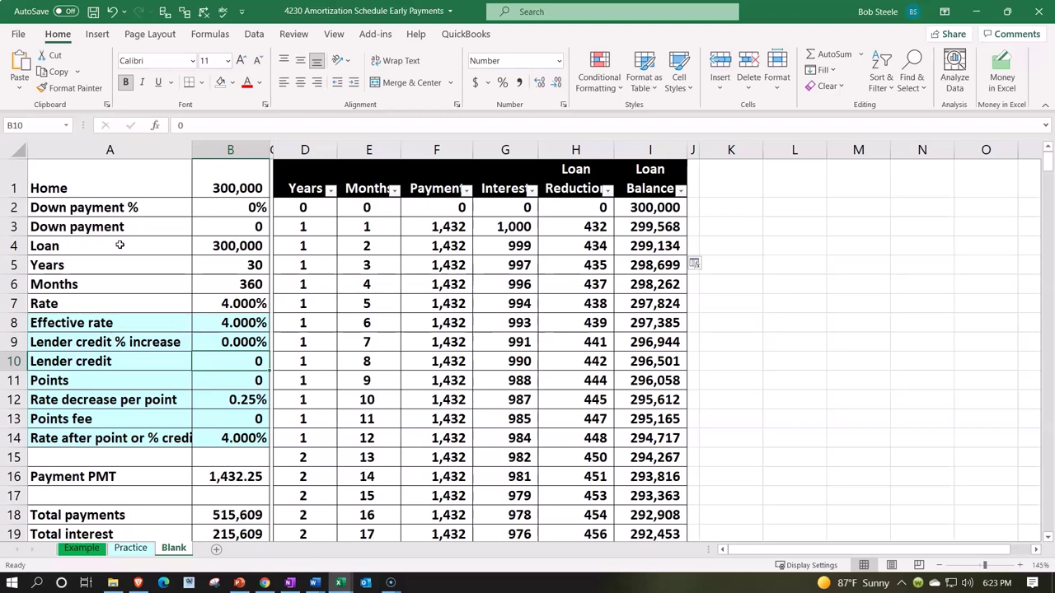
Examine the rate after points formula in B14 and the payment formula in B16.
{"action": "key", "text": "Down"}
{"action": "key", "text": "Down"}
{"action": "key", "text": "Down"}
{"action": "key", "text": "Down"}
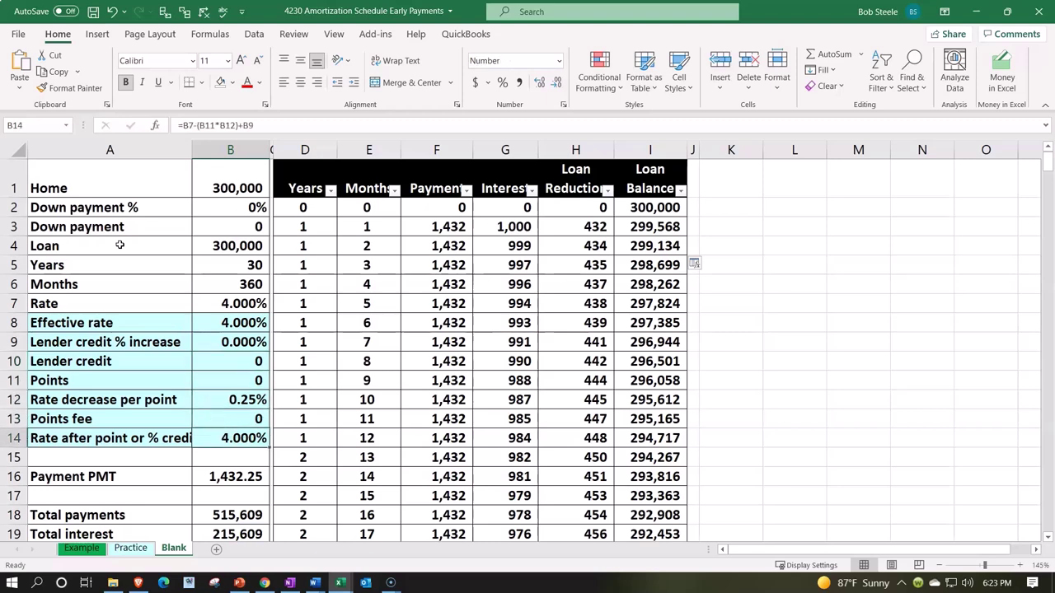
{"action": "key", "text": "Down"}
{"action": "key", "text": "Down"}
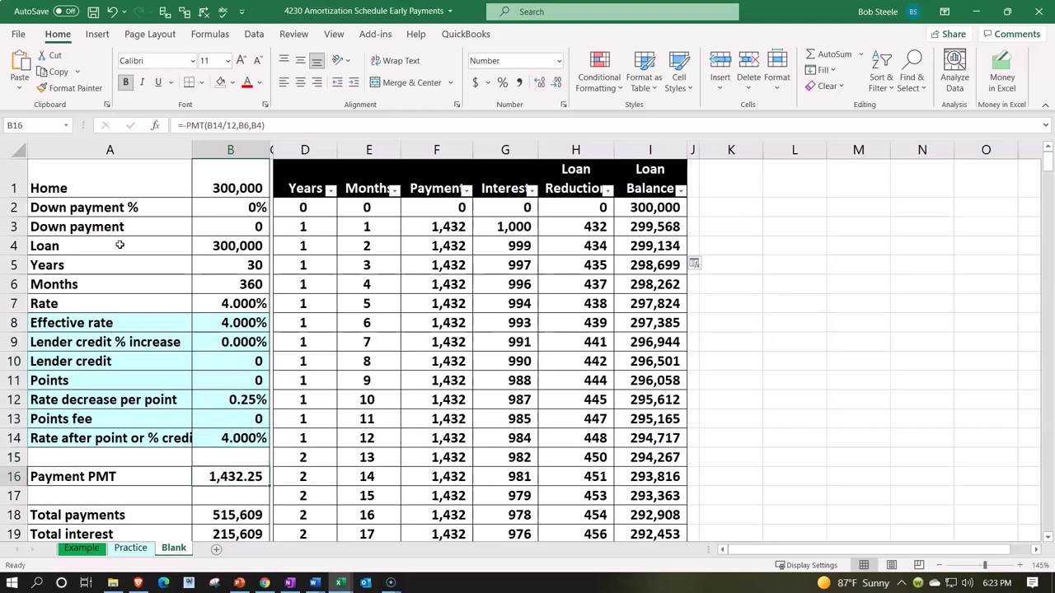
{"action": "double_click", "coordinate": [223, 472]}
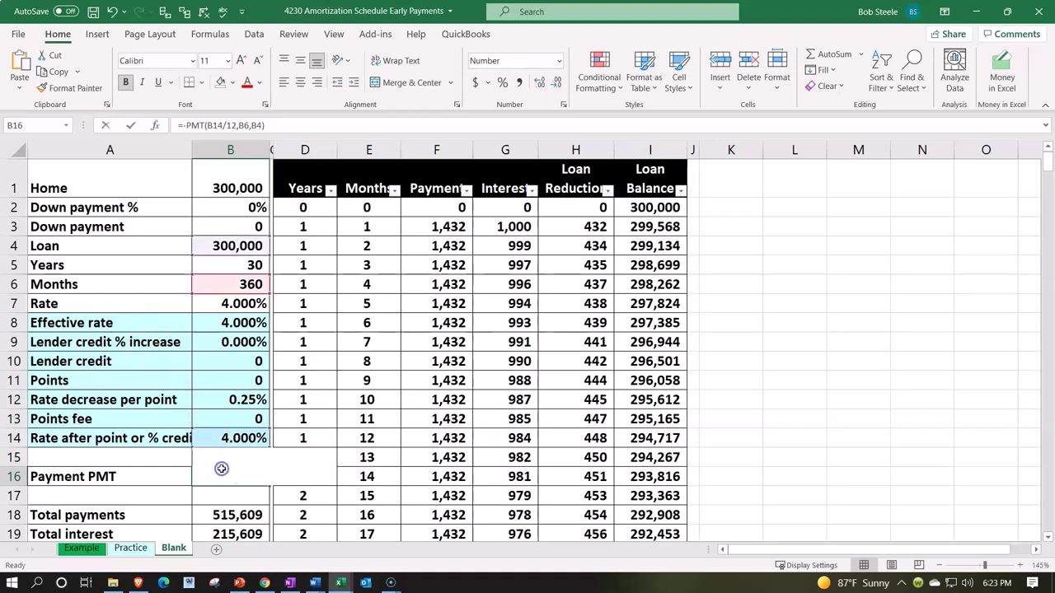
{"action": "key", "text": "Return"}
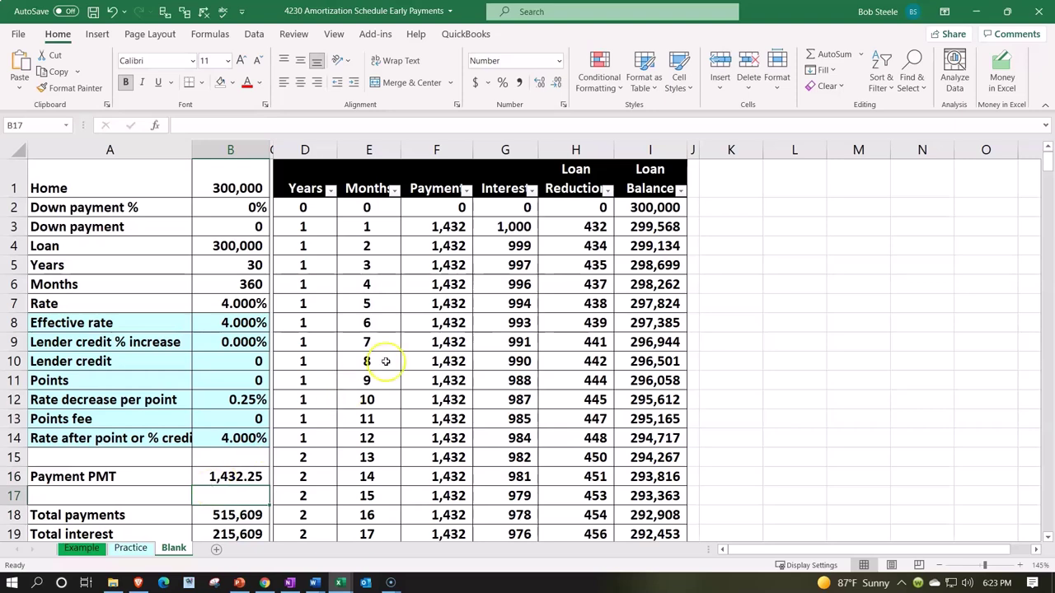
Examine the first payment's reference in F3, the final loan balance in I362, and the PMT result in B16.
{"action": "left_click", "coordinate": [451, 228]}
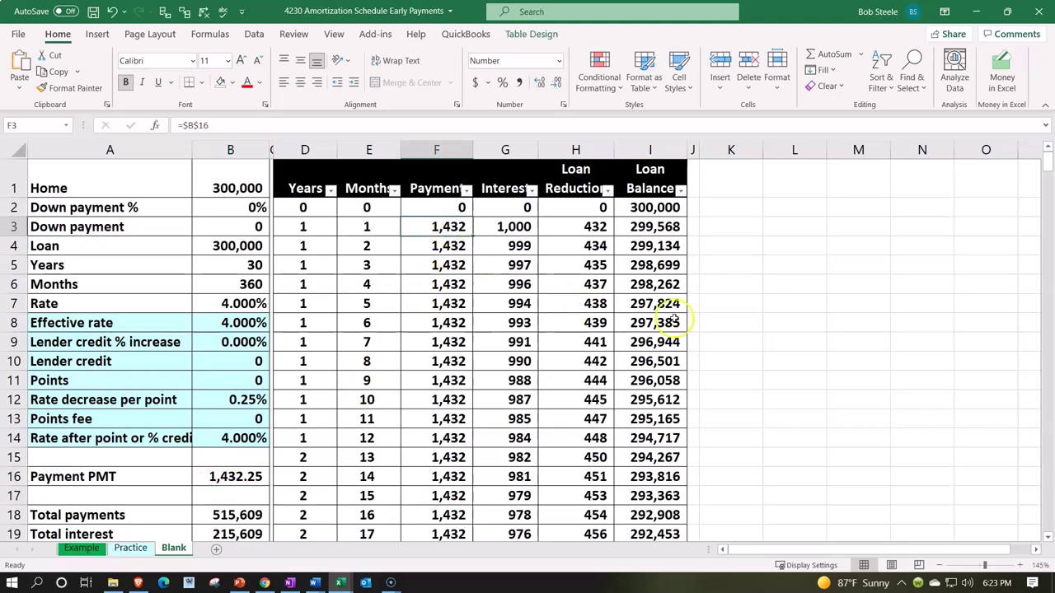
{"action": "left_click_drag", "start_coordinate": [1047, 169], "coordinate": [1048, 540]}
{"action": "left_click", "coordinate": [669, 516]}
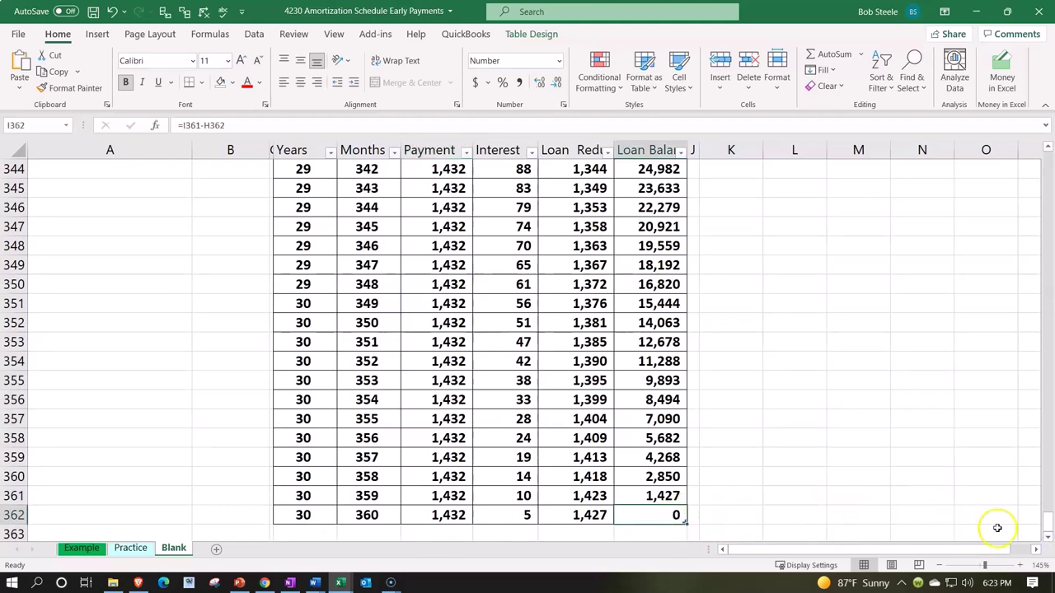
{"action": "left_click_drag", "start_coordinate": [1047, 519], "coordinate": [1040, 148]}
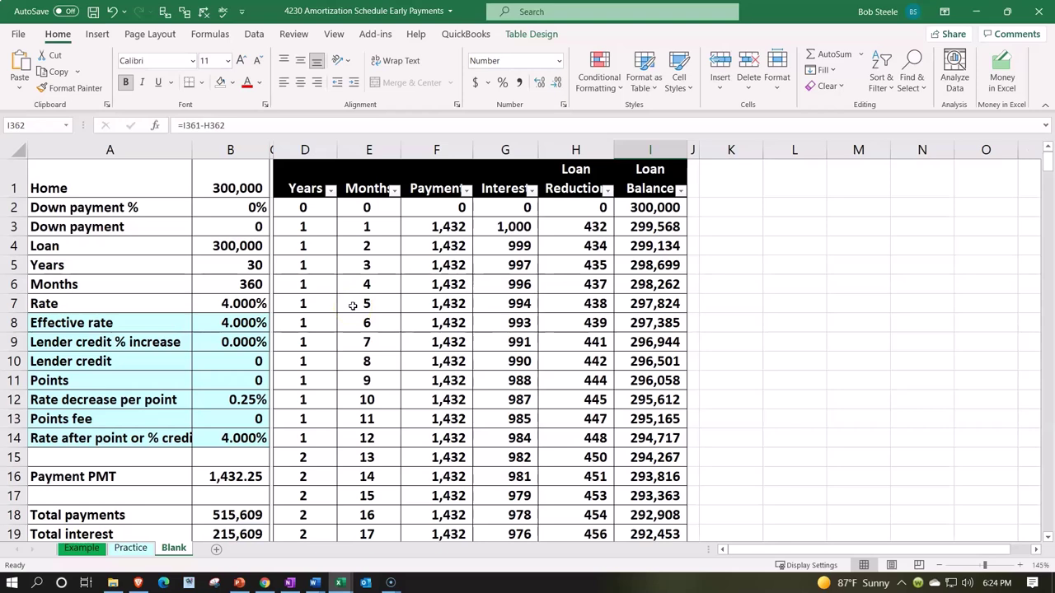
{"action": "left_click", "coordinate": [254, 478]}
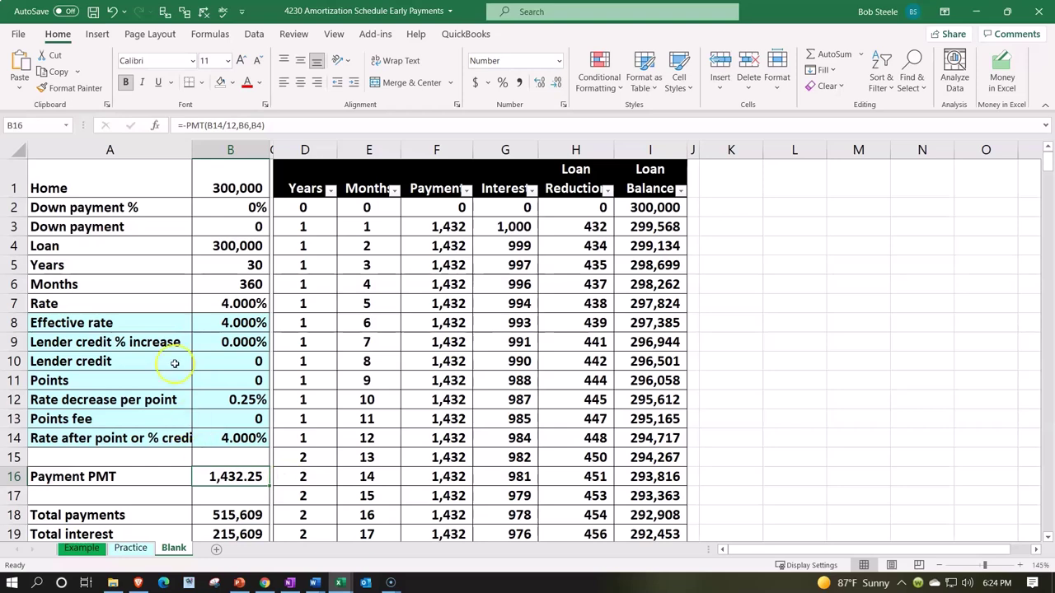
Copy columns A through I with the loan data and amortization table, and paste them starting at K1.
{"action": "left_click_drag", "start_coordinate": [110, 149], "coordinate": [626, 175]}
{"action": "right_click", "coordinate": [587, 295]}
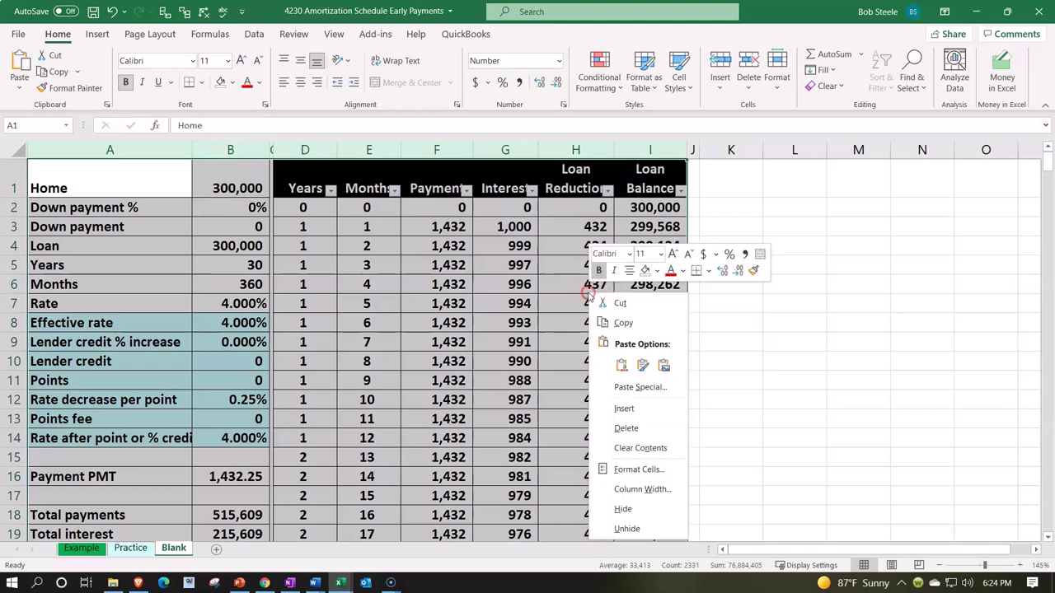
{"action": "left_click", "coordinate": [605, 322]}
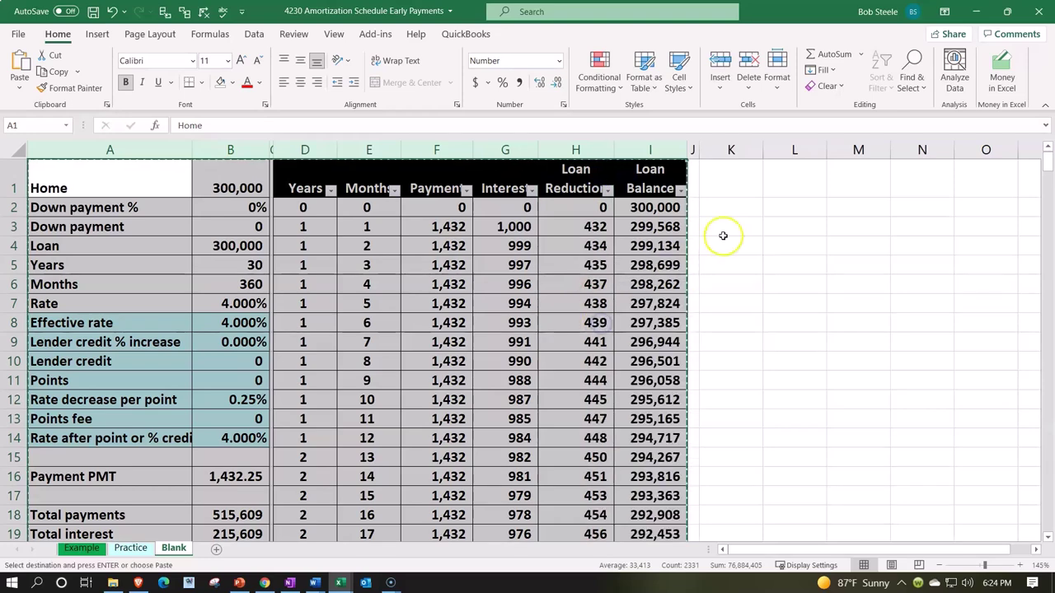
{"action": "left_click", "coordinate": [729, 183]}
{"action": "key", "text": "ctrl+v"}
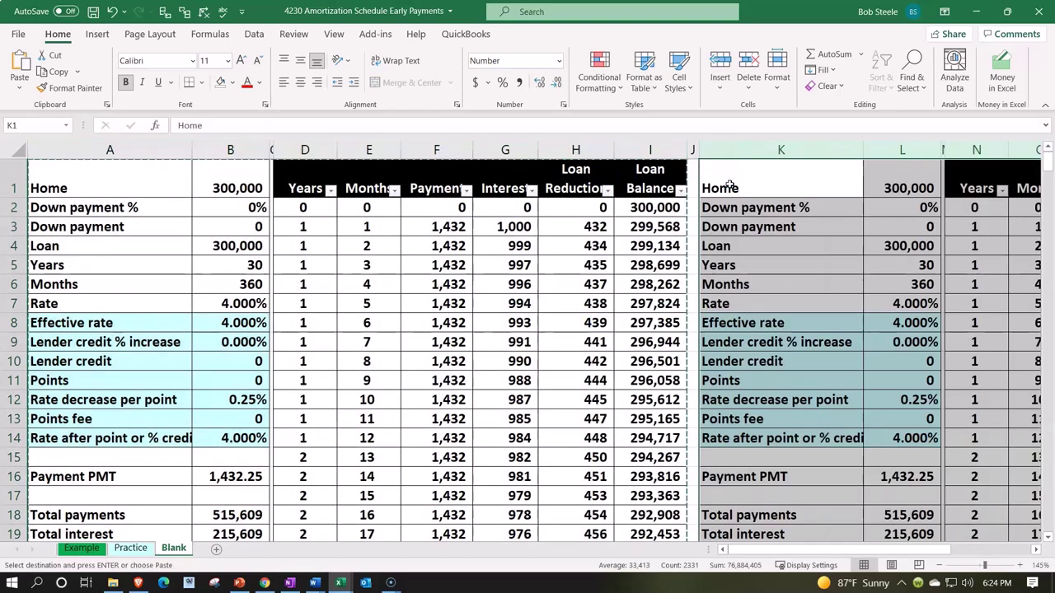
Replace the first-month payment formula in P3 of the copied table with an absolute reference to L14.
{"action": "key", "text": "Right"}
{"action": "key", "text": "Right"}
{"action": "key", "text": "Right"}
{"action": "key", "text": "Right"}
{"action": "key", "text": "Right"}
{"action": "key", "text": "Right"}
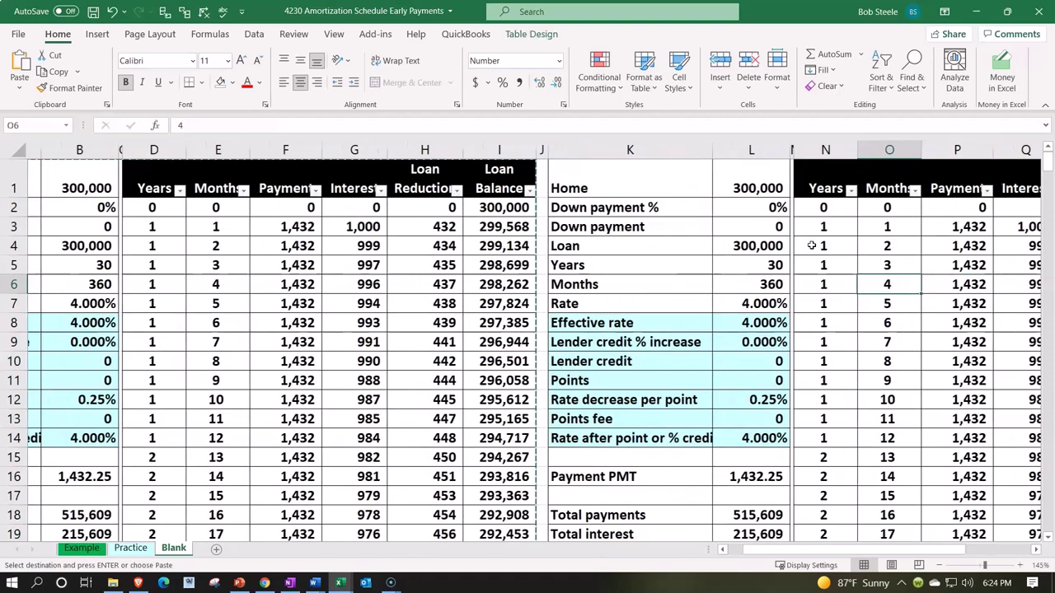
{"action": "key", "text": "Right"}
{"action": "key", "text": "Right"}
{"action": "key", "text": "Right"}
{"action": "key", "text": "Right"}
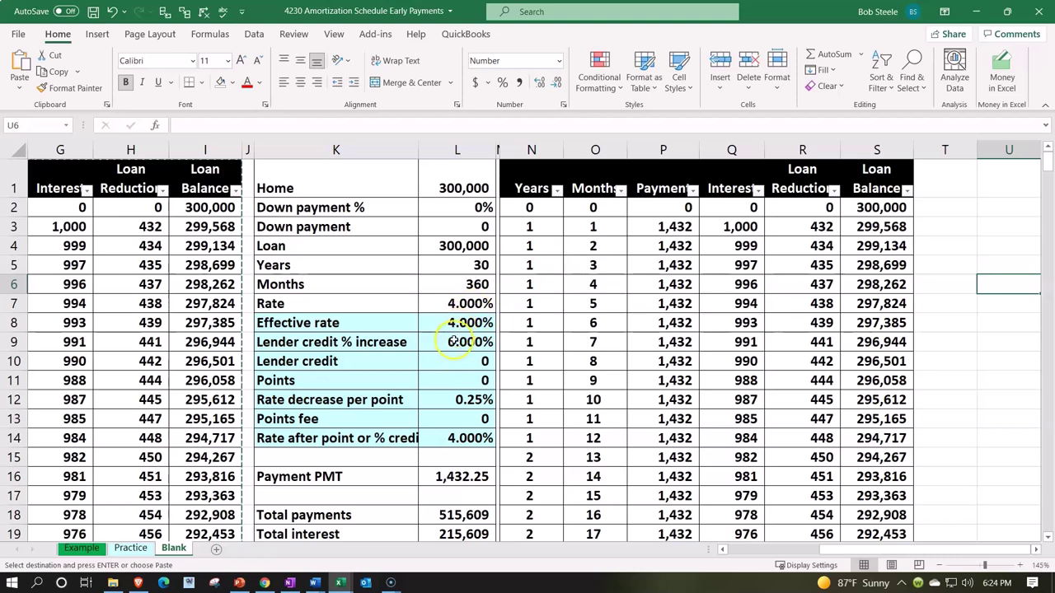
{"action": "double_click", "coordinate": [669, 226]}
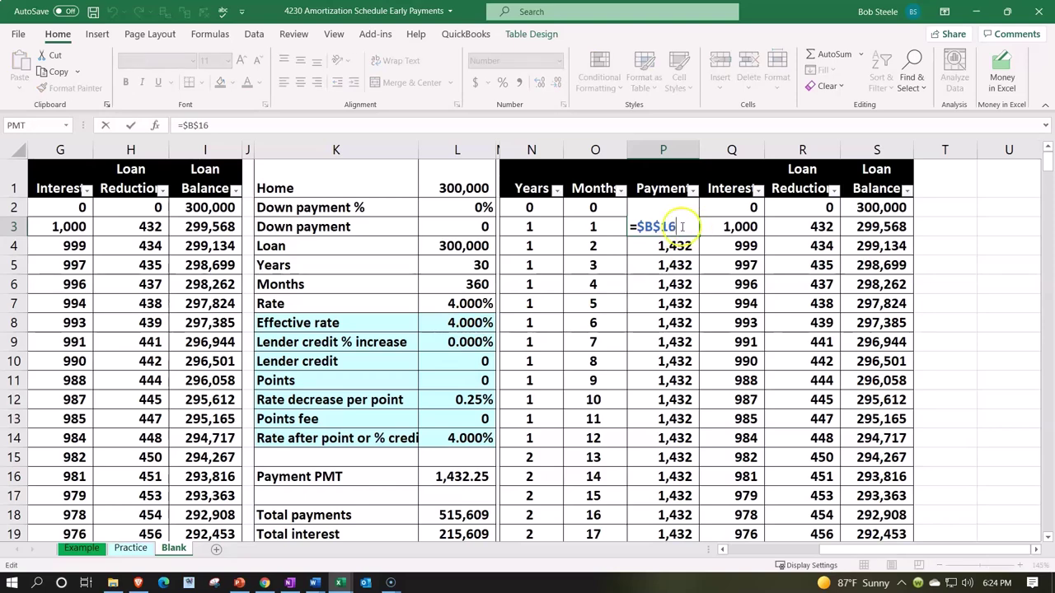
{"action": "key", "text": "BackSpace"}
{"action": "key", "text": "BackSpace"}
{"action": "key", "text": "BackSpace"}
{"action": "key", "text": "BackSpace"}
{"action": "key", "text": "BackSpace"}
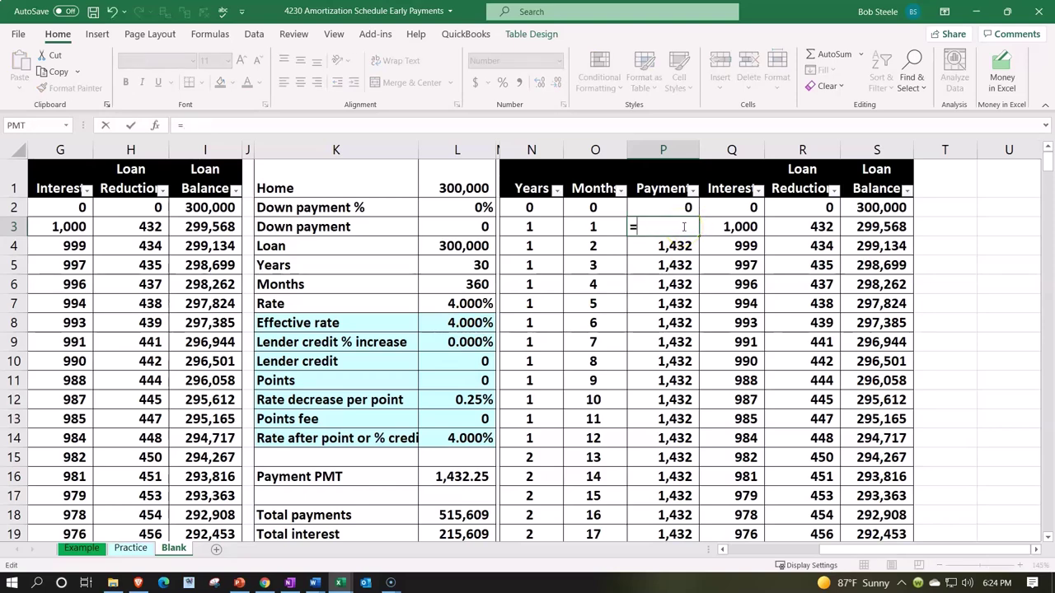
{"action": "left_click", "coordinate": [465, 437]}
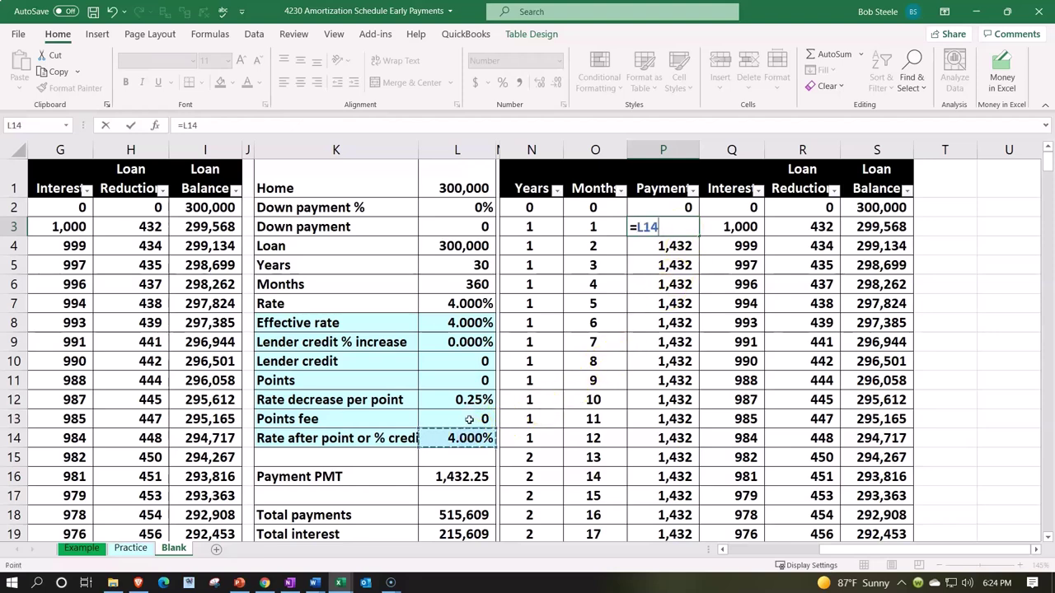
{"action": "key", "text": "F4"}
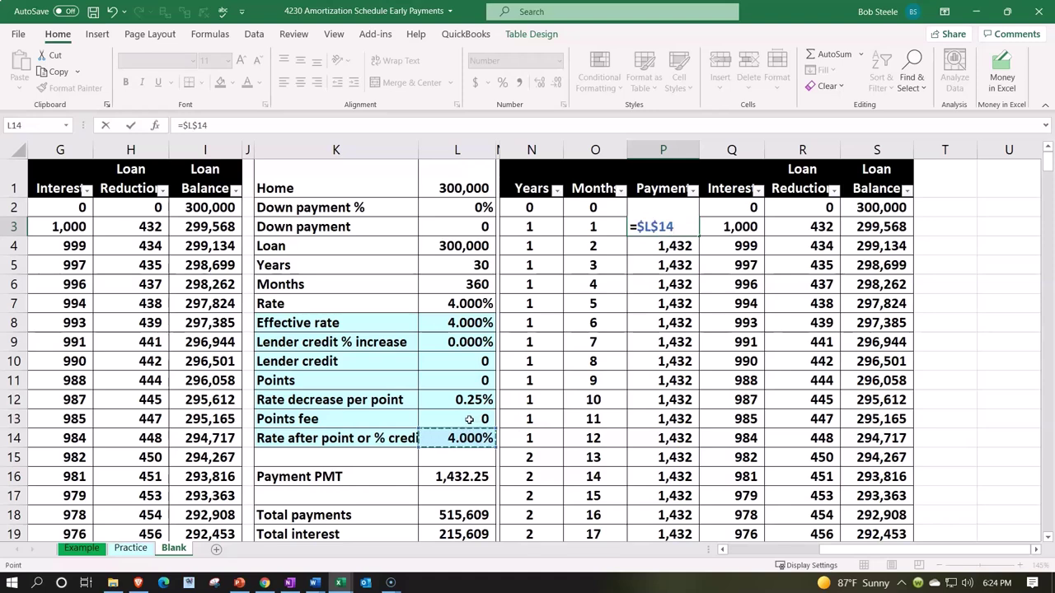
{"action": "key", "text": "Return"}
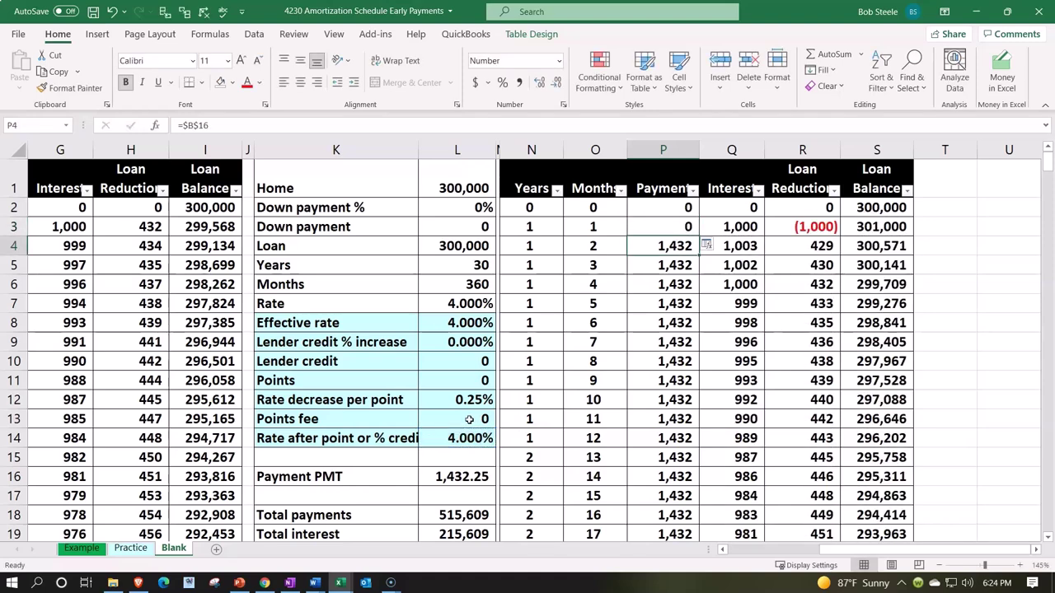
Set the first-month payment in P3 to the absolute reference =$L$16, the copied section's payment amount.
{"action": "left_click", "coordinate": [658, 225]}
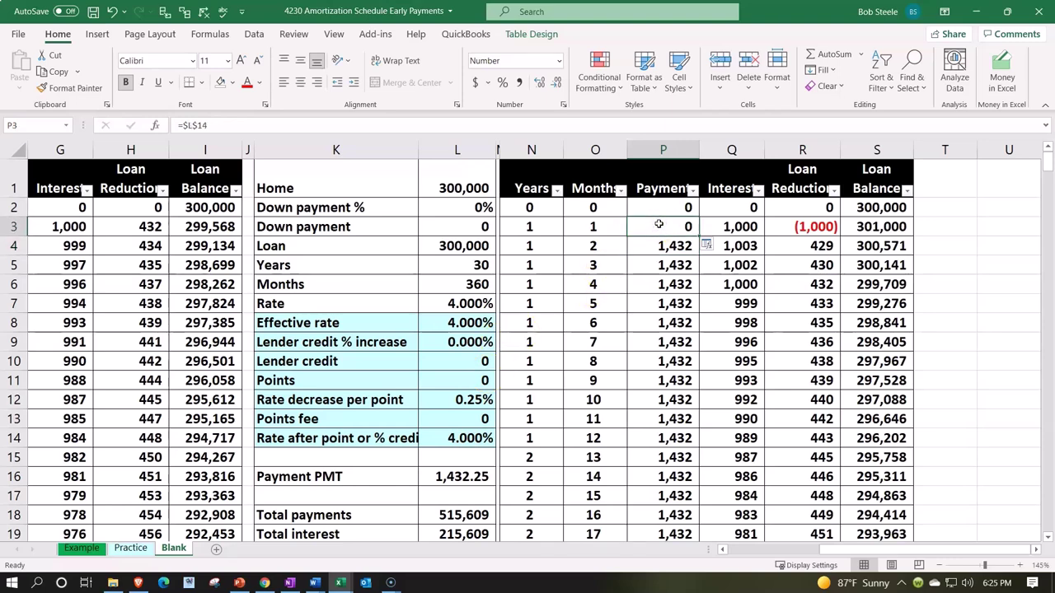
{"action": "type", "text": "="}
{"action": "left_click", "coordinate": [461, 477]}
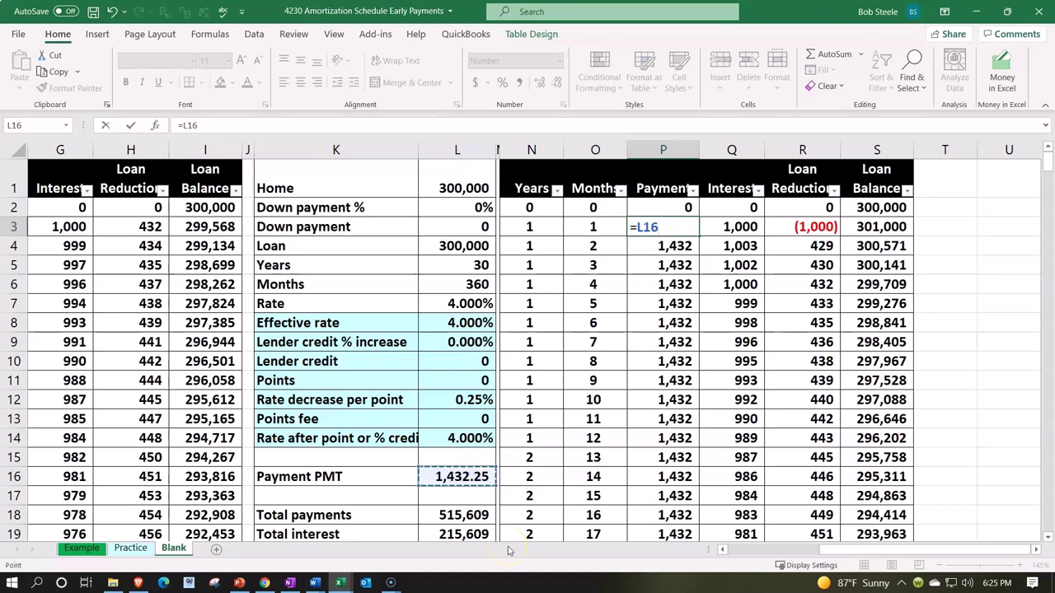
{"action": "key", "text": "F4"}
{"action": "key", "text": "Return"}
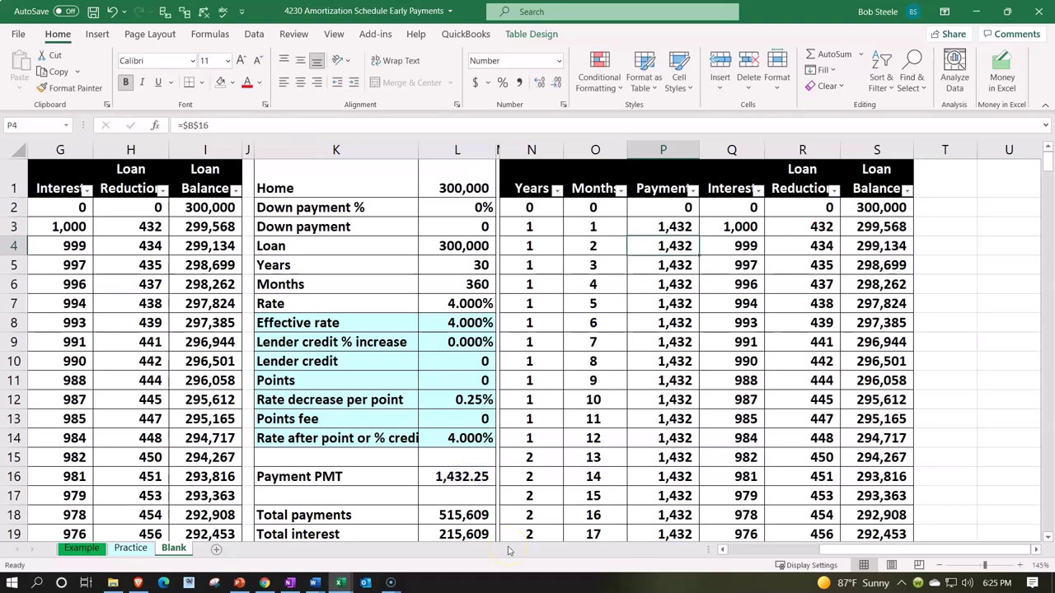
{"action": "left_click", "coordinate": [674, 227]}
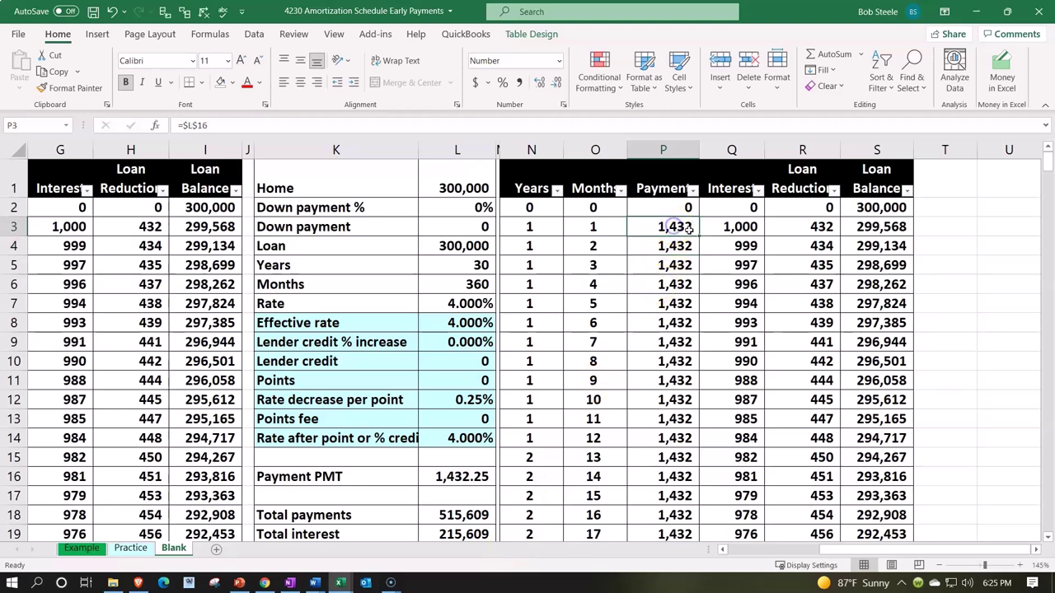
Fill P3's payment formula down the Payment column, and set Q3's interest formula to =S2*$L$14/12, filled down the Interest column.
{"action": "double_click", "coordinate": [697, 236]}
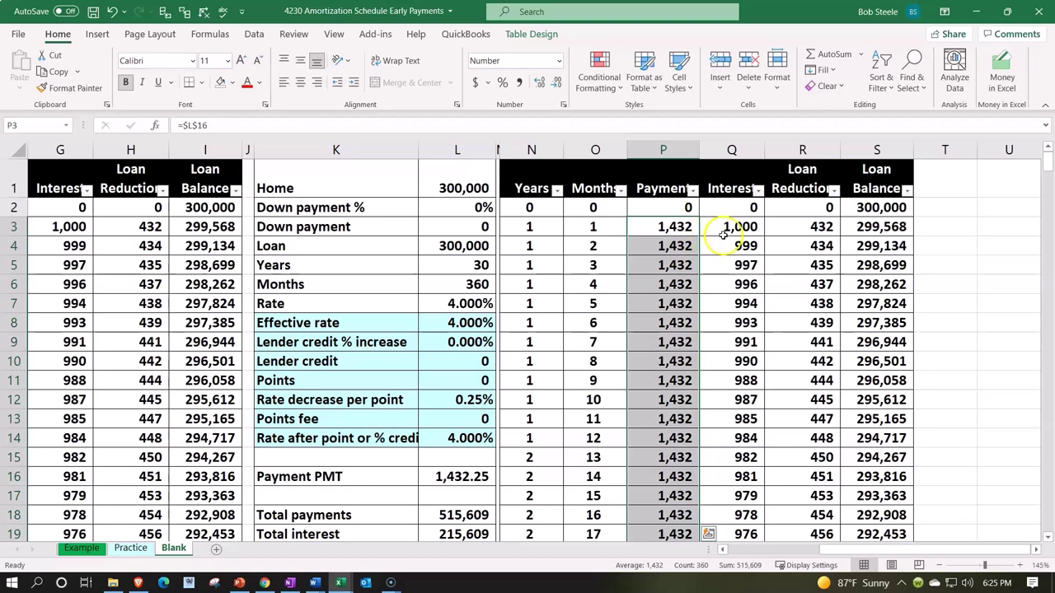
{"action": "double_click", "coordinate": [754, 227]}
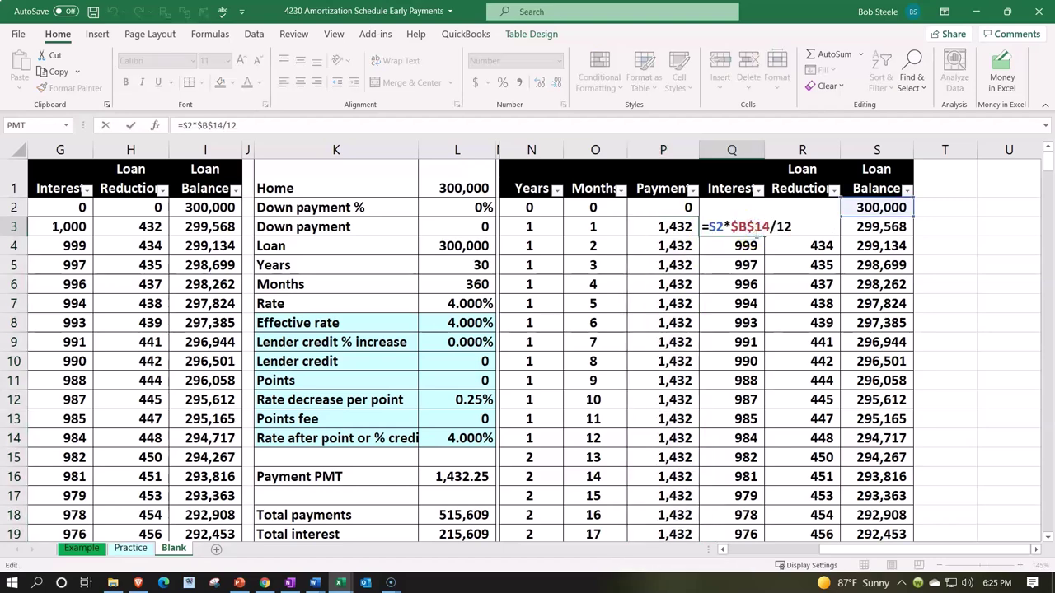
{"action": "left_click", "coordinate": [769, 227]}
{"action": "key", "text": "BackSpace"}
{"action": "key", "text": "BackSpace"}
{"action": "key", "text": "BackSpace"}
{"action": "key", "text": "BackSpace"}
{"action": "key", "text": "BackSpace"}
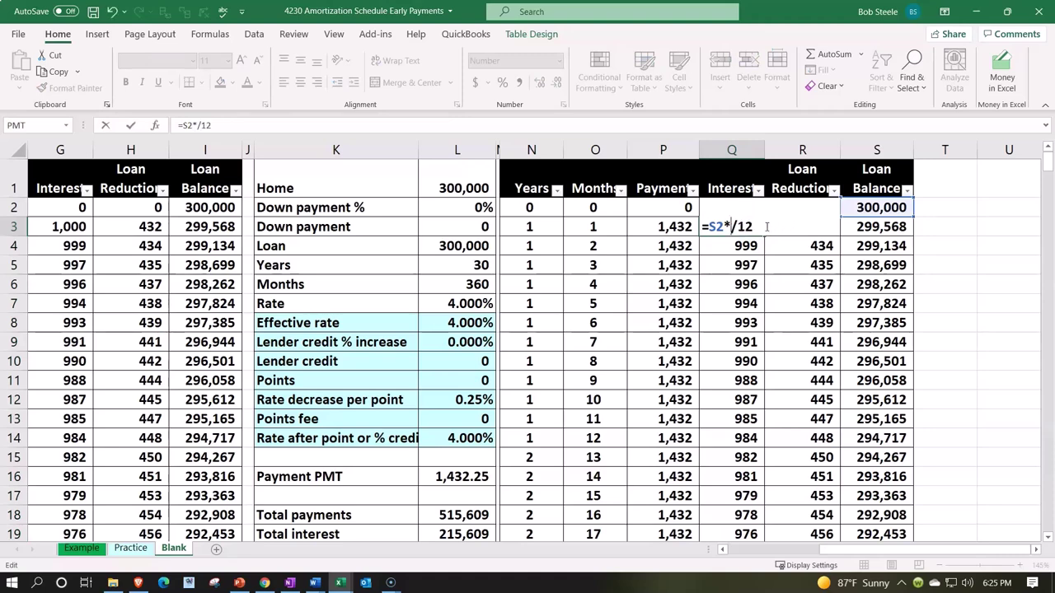
{"action": "left_click", "coordinate": [454, 437]}
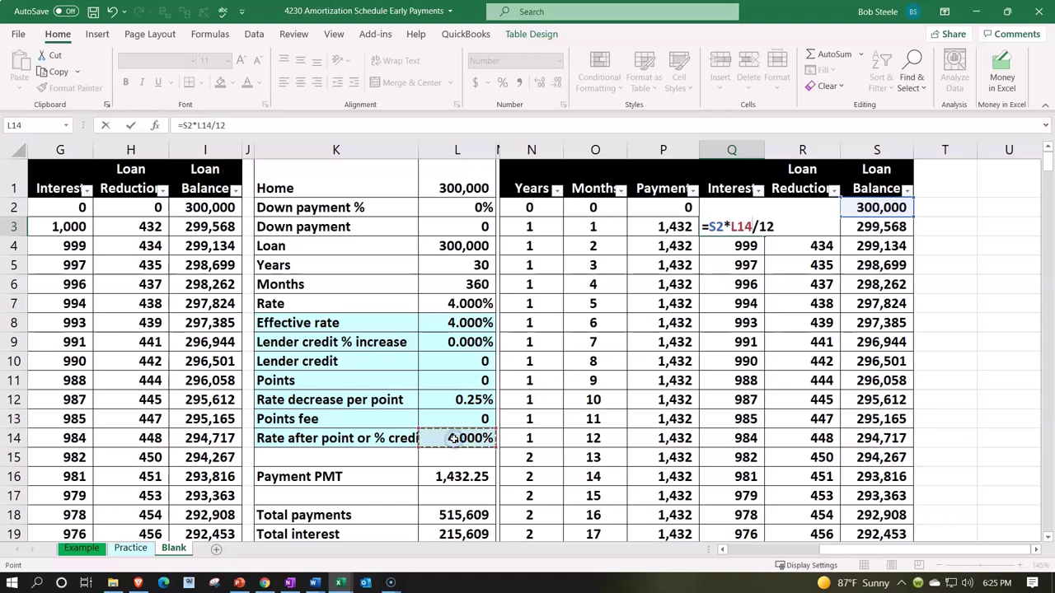
{"action": "key", "text": "F4"}
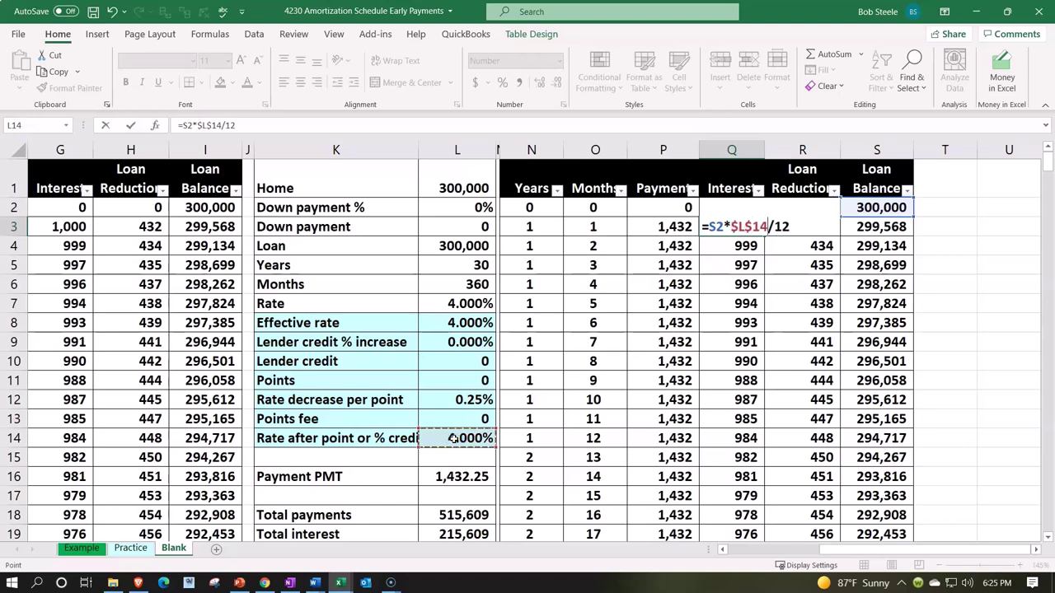
{"action": "key", "text": "Return"}
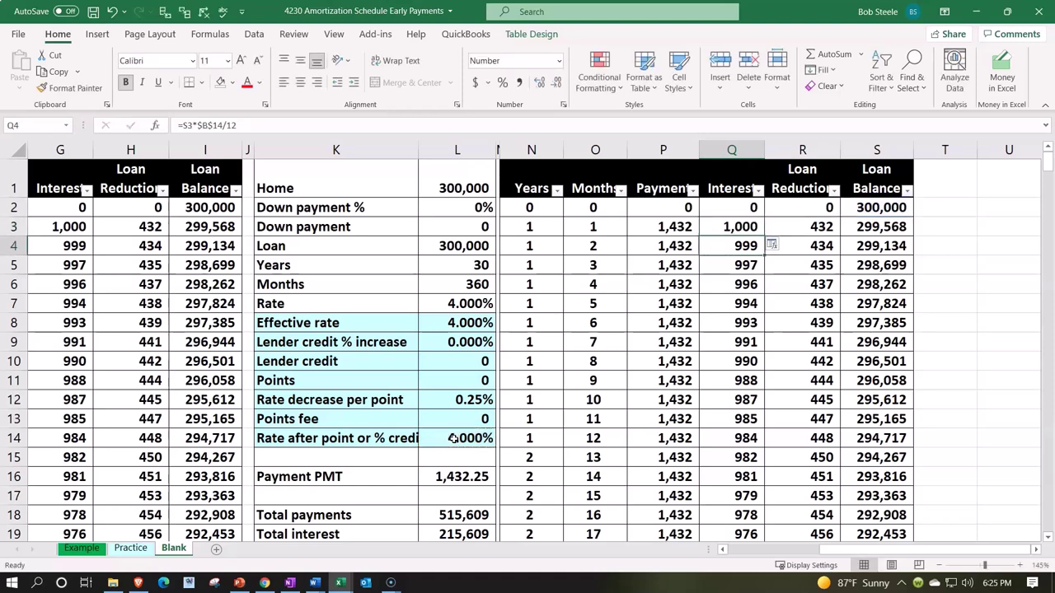
{"action": "left_click", "coordinate": [754, 229]}
{"action": "double_click", "coordinate": [765, 237]}
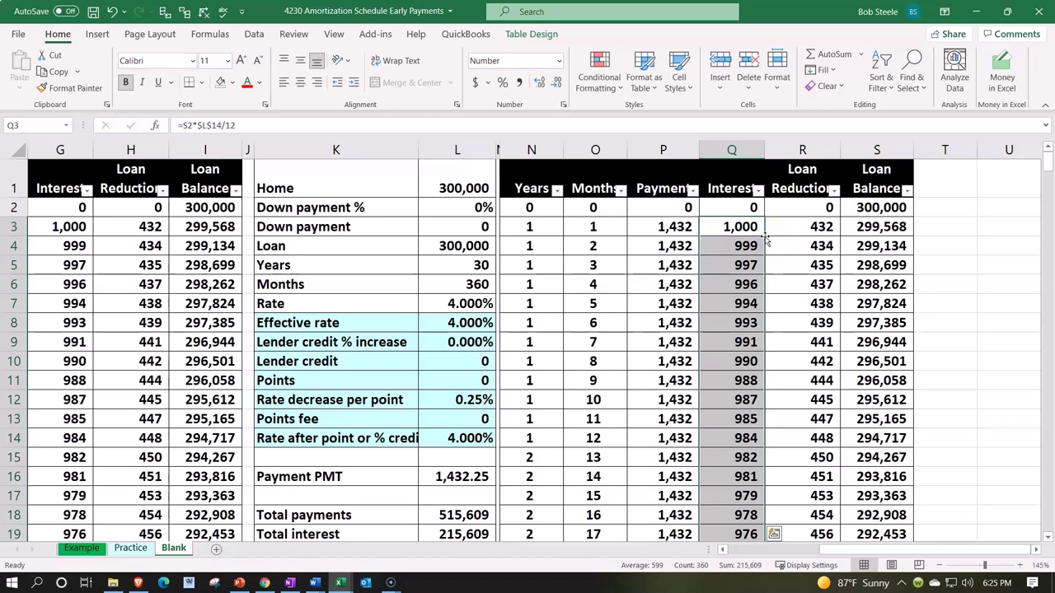
Test the copied table's links by setting the rate in L7 to 3%, and restore it to 4%.
{"action": "left_click", "coordinate": [473, 301]}
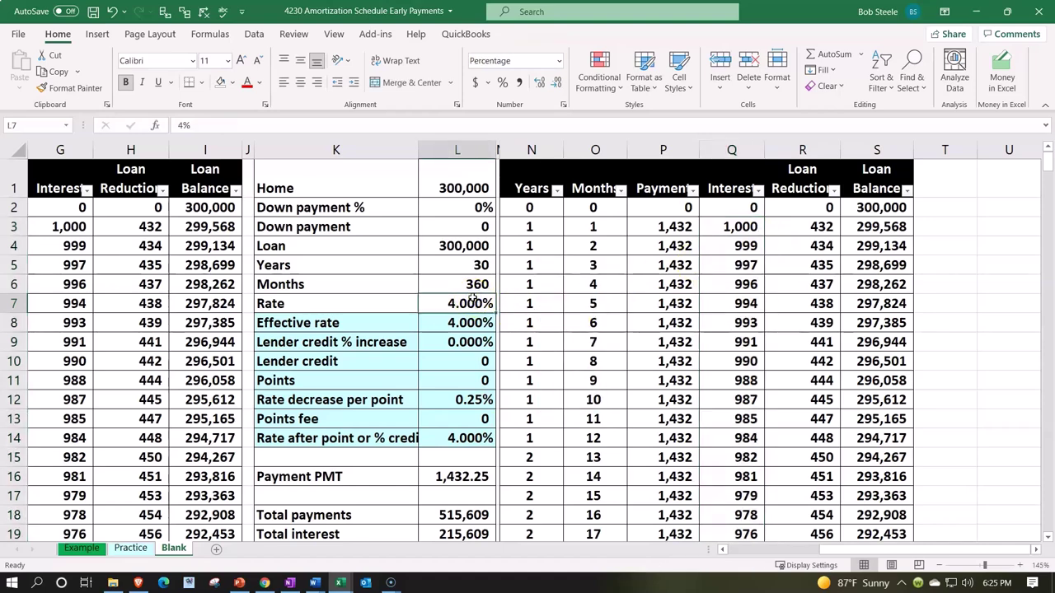
{"action": "type", "text": "3"}
{"action": "key", "text": "Return"}
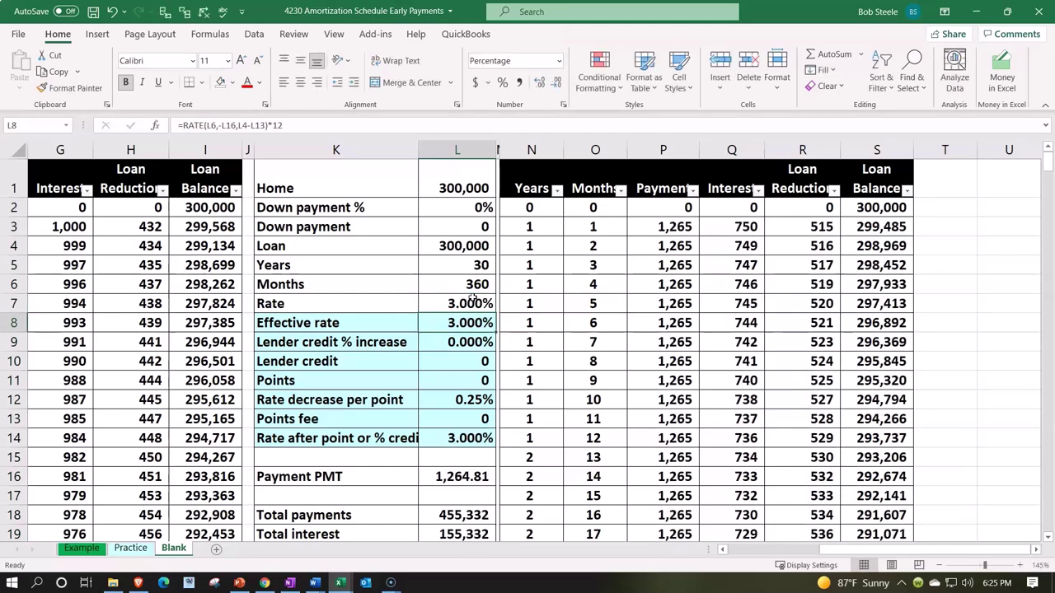
{"action": "left_click_drag", "start_coordinate": [1045, 165], "coordinate": [1022, 136]}
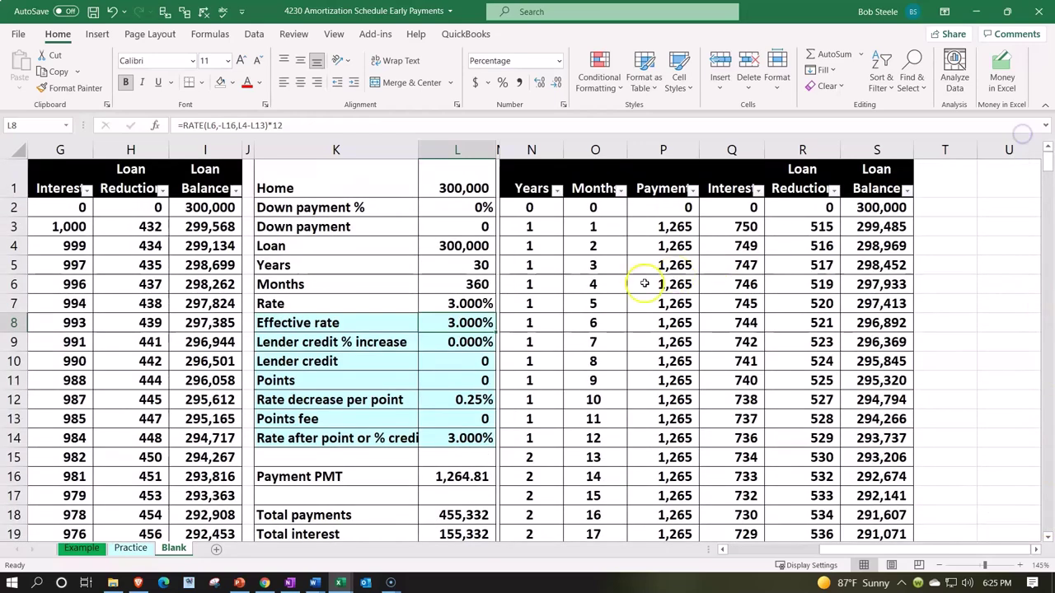
{"action": "left_click", "coordinate": [454, 303]}
{"action": "type", "text": "4"}
{"action": "key", "text": "Return"}
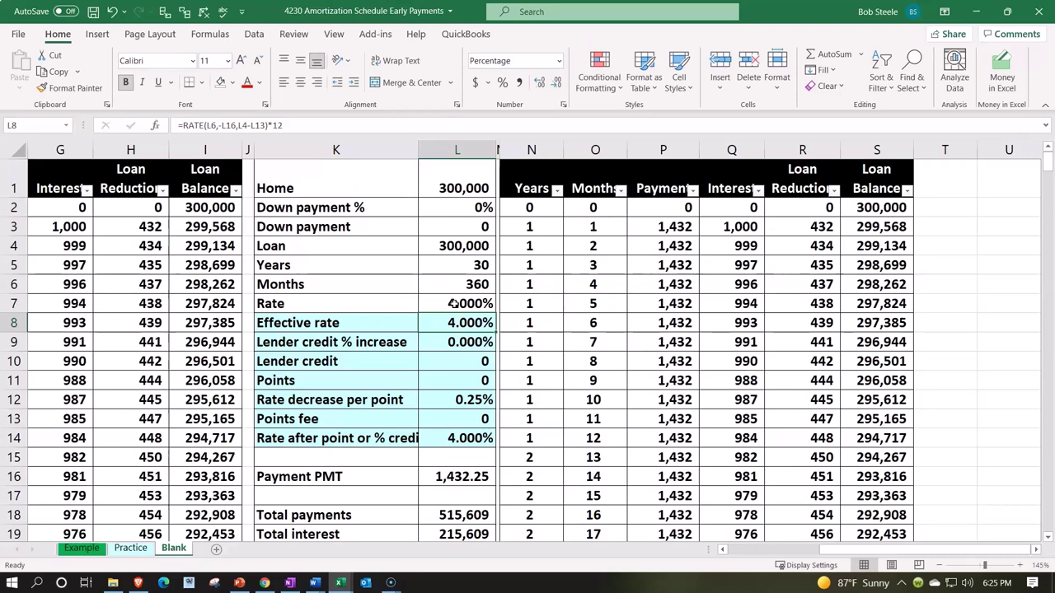
Select K22, the first empty cell under the Payments Per Year heading.
{"action": "key", "text": "Down"}
{"action": "key", "text": "Down"}
{"action": "key", "text": "Down"}
{"action": "key", "text": "Down"}
{"action": "key", "text": "Down"}
{"action": "key", "text": "Down"}
{"action": "key", "text": "Down"}
{"action": "key", "text": "Down"}
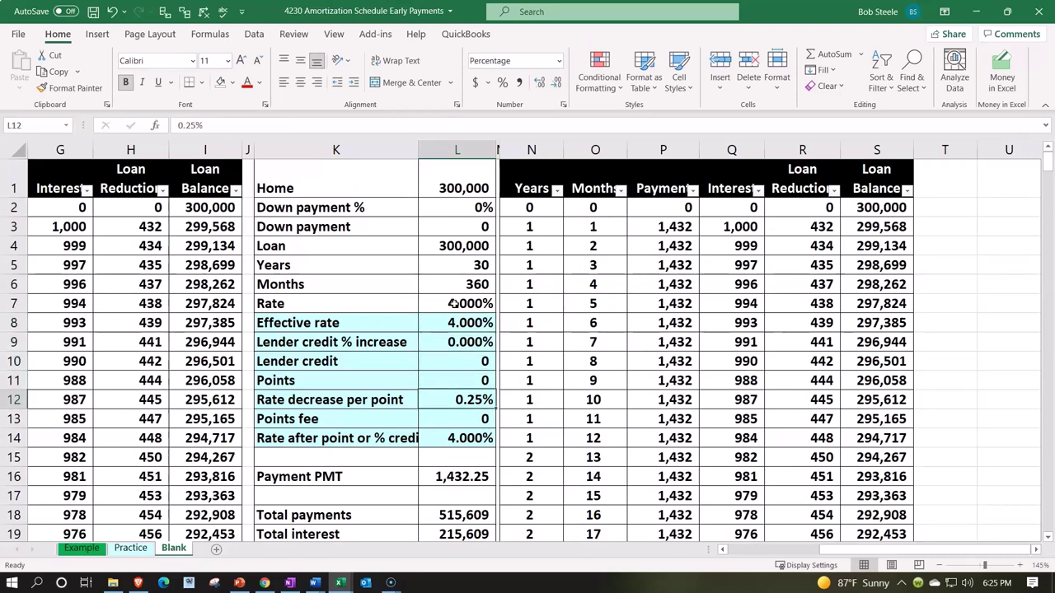
{"action": "key", "text": "Down"}
{"action": "key", "text": "Down"}
{"action": "key", "text": "Down"}
{"action": "key", "text": "Down"}
{"action": "key", "text": "Down"}
{"action": "key", "text": "Down"}
{"action": "key", "text": "Down"}
{"action": "key", "text": "Down"}
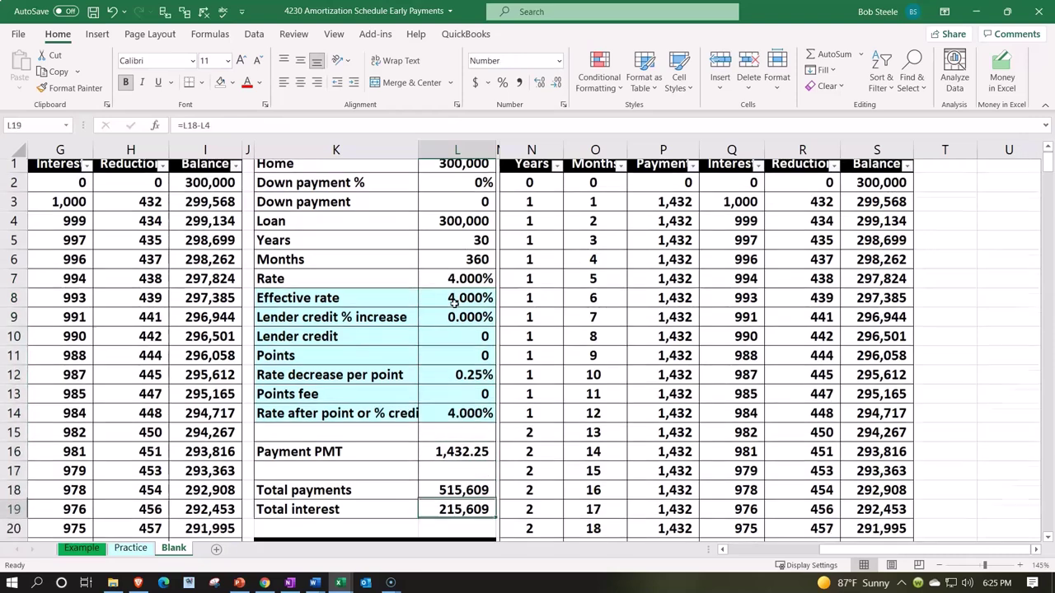
{"action": "key", "text": "Down"}
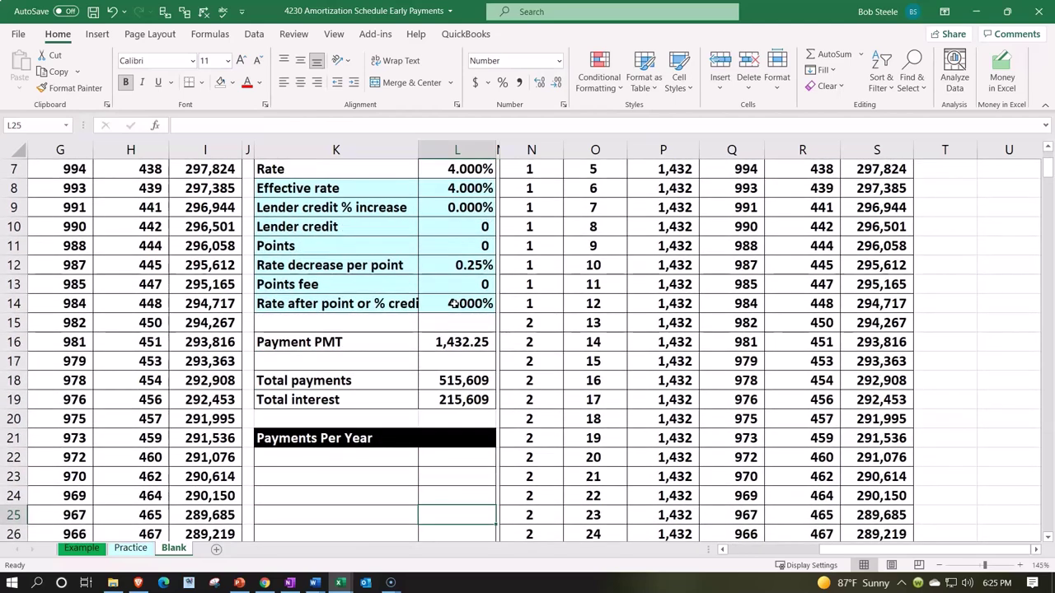
{"action": "key", "text": "Up"}
{"action": "key", "text": "Up"}
{"action": "key", "text": "Left"}
{"action": "key", "text": "Up"}
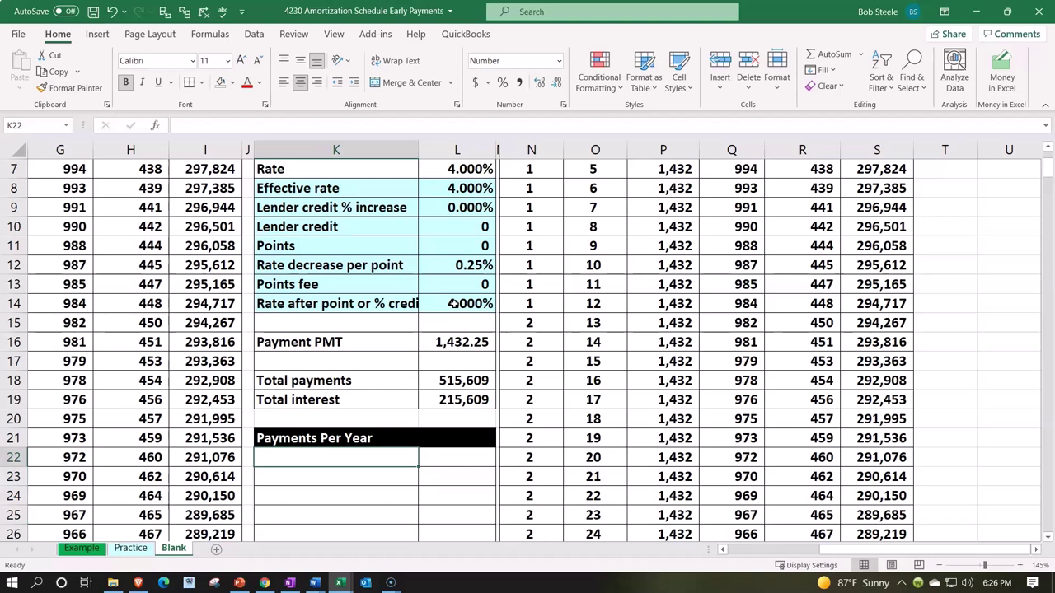
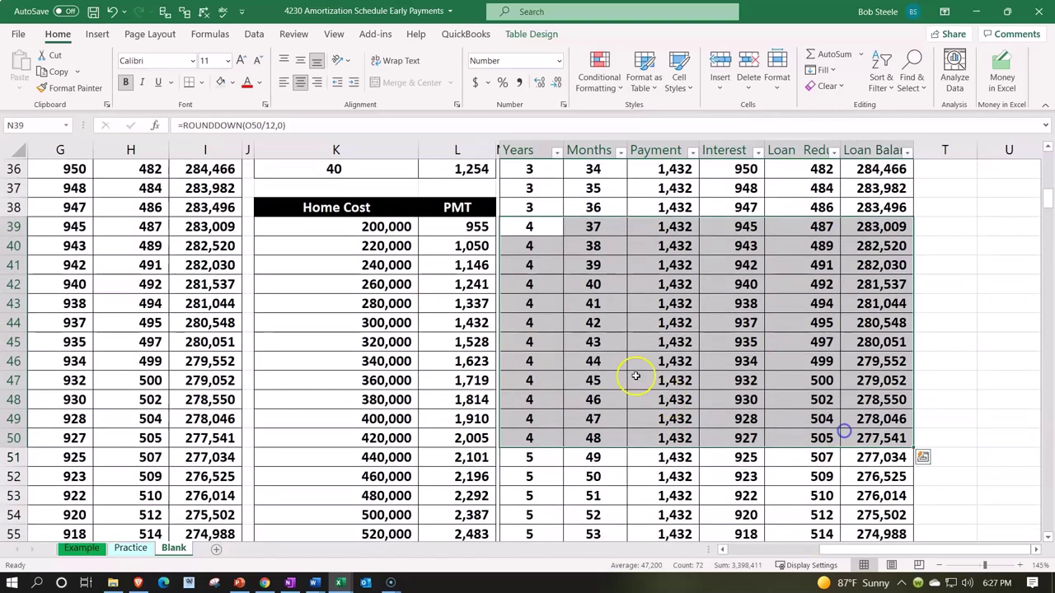
Shade the year 4 rows of the copied table, N39 through S50, light green.
{"action": "right_click", "coordinate": [588, 345]}
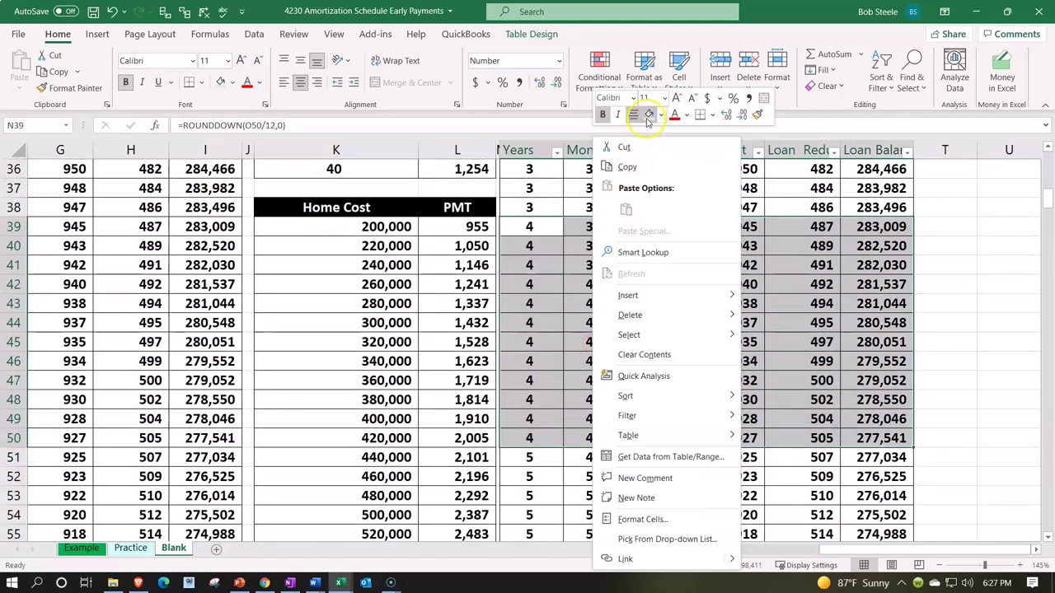
{"action": "left_click", "coordinate": [629, 167]}
{"action": "left_click", "coordinate": [644, 283]}
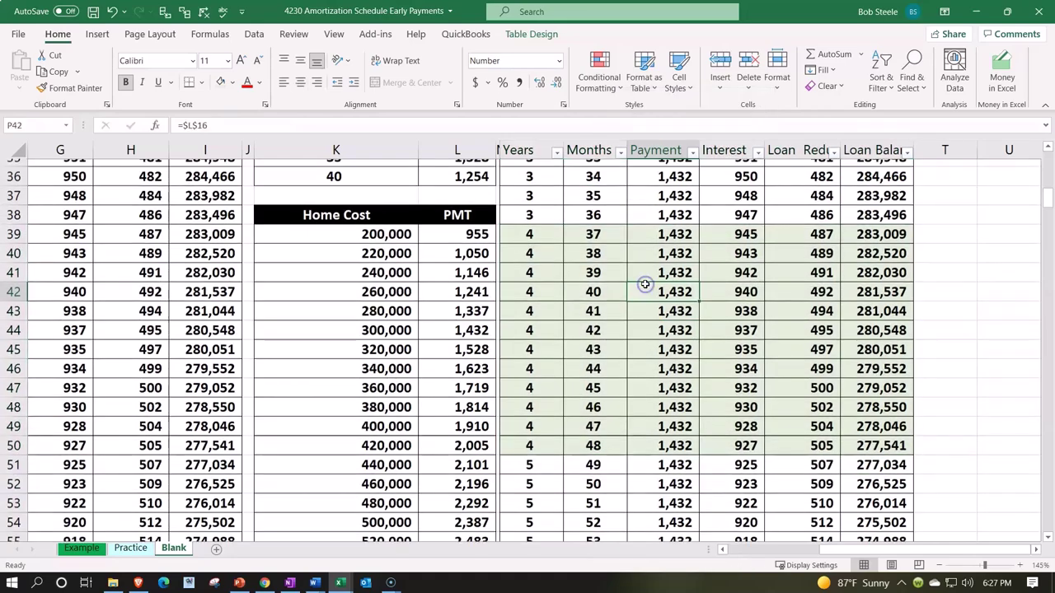
Check the payment reference in P3, and link the month 13 payment in P15 to the second-year amount with =L23.
{"action": "scroll", "coordinate": [645, 283], "scroll_direction": "up", "scroll_amount": 8}
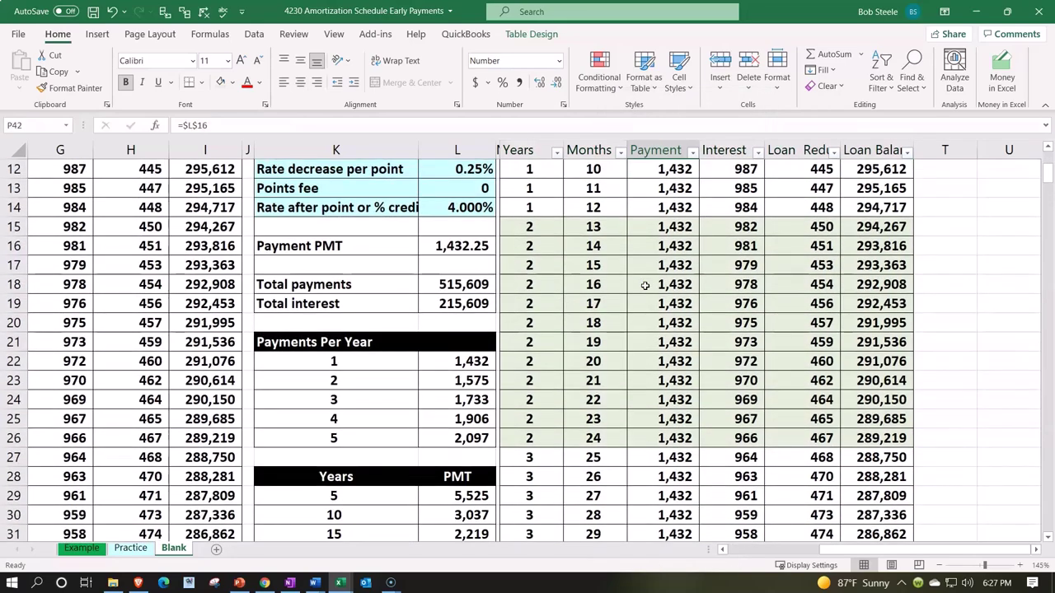
{"action": "scroll", "coordinate": [644, 284], "scroll_direction": "up", "scroll_amount": 4}
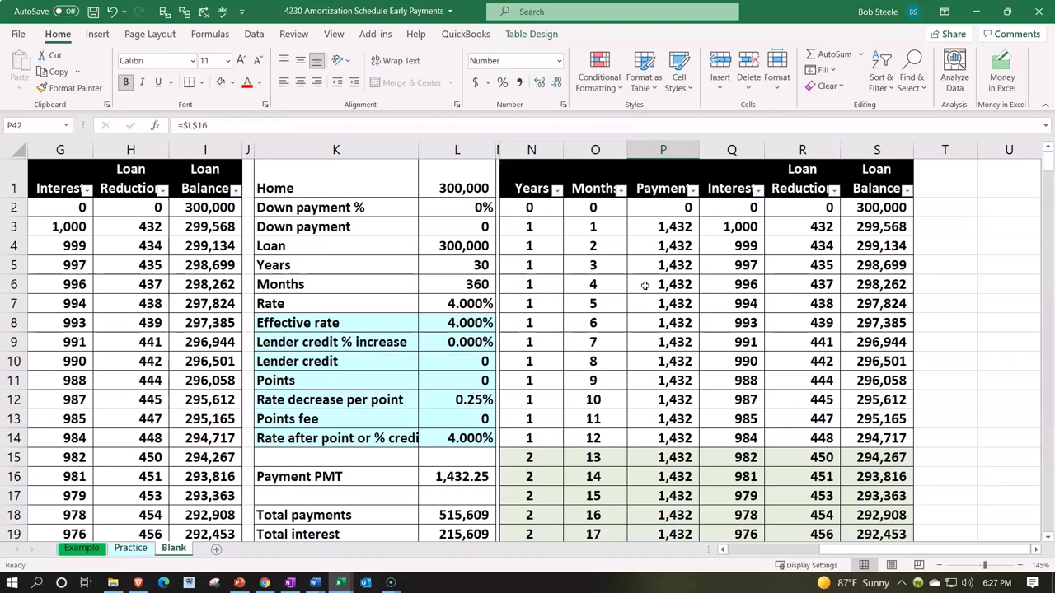
{"action": "double_click", "coordinate": [658, 229]}
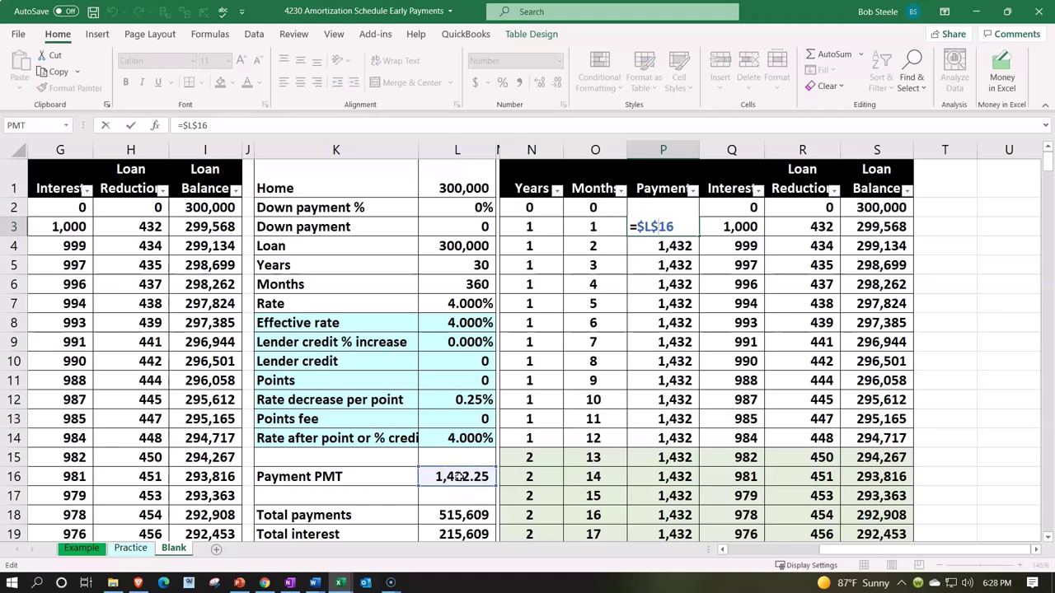
{"action": "key", "text": "Return"}
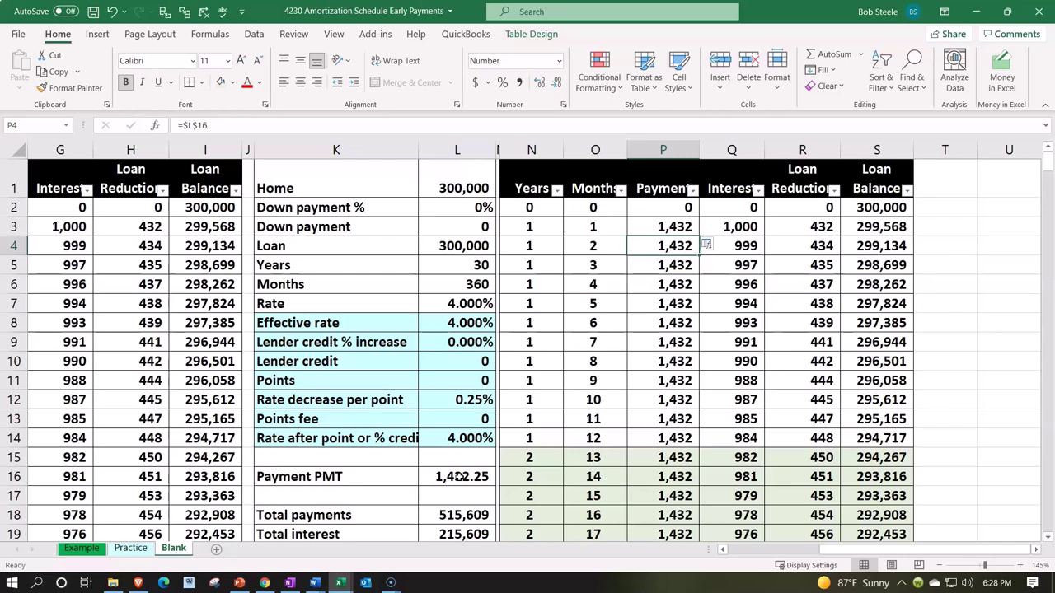
{"action": "scroll", "coordinate": [458, 476], "scroll_direction": "down", "scroll_amount": 1}
{"action": "scroll", "coordinate": [646, 331], "scroll_direction": "down", "scroll_amount": 1}
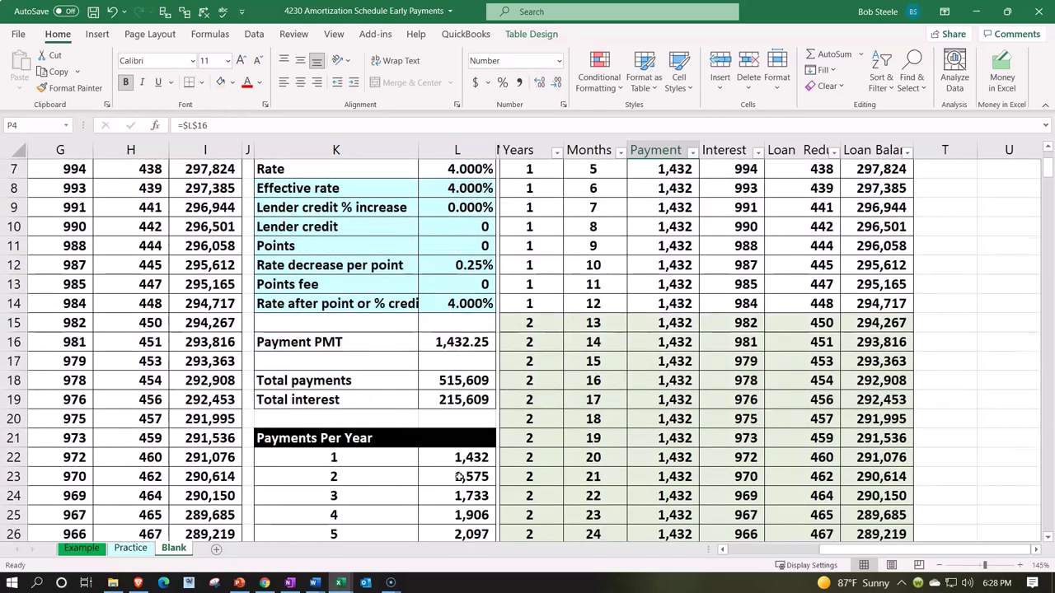
{"action": "left_click", "coordinate": [646, 329]}
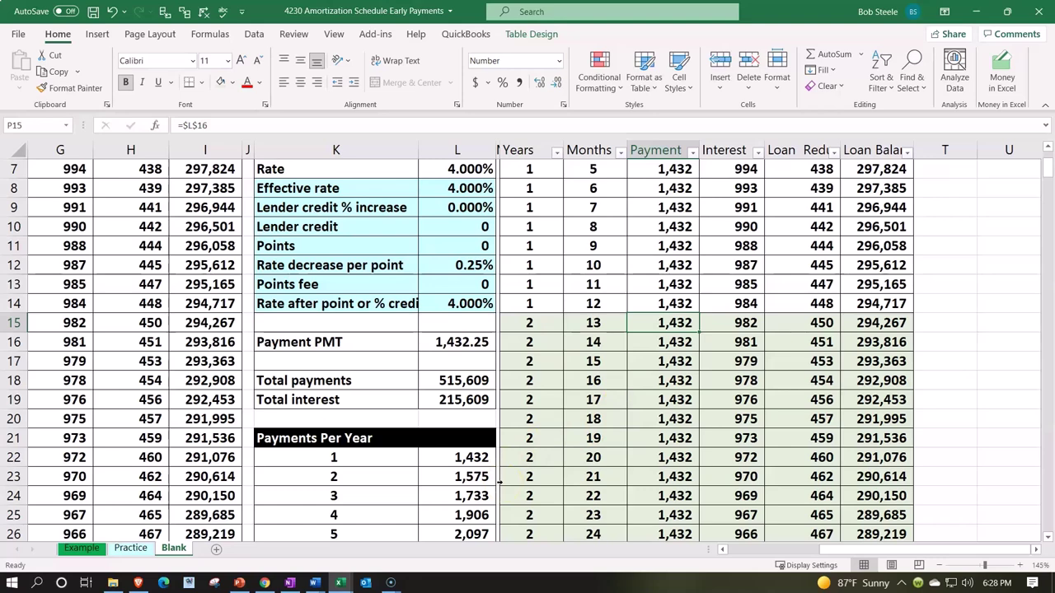
{"action": "type", "text": "="}
{"action": "key", "text": "Down"}
{"action": "key", "text": "Down"}
{"action": "key", "text": "Down"}
{"action": "key", "text": "Down"}
{"action": "key", "text": "Down"}
{"action": "key", "text": "Down"}
{"action": "key", "text": "Down"}
{"action": "key", "text": "Left"}
{"action": "key", "text": "Left"}
{"action": "key", "text": "Left"}
{"action": "key", "text": "Left"}
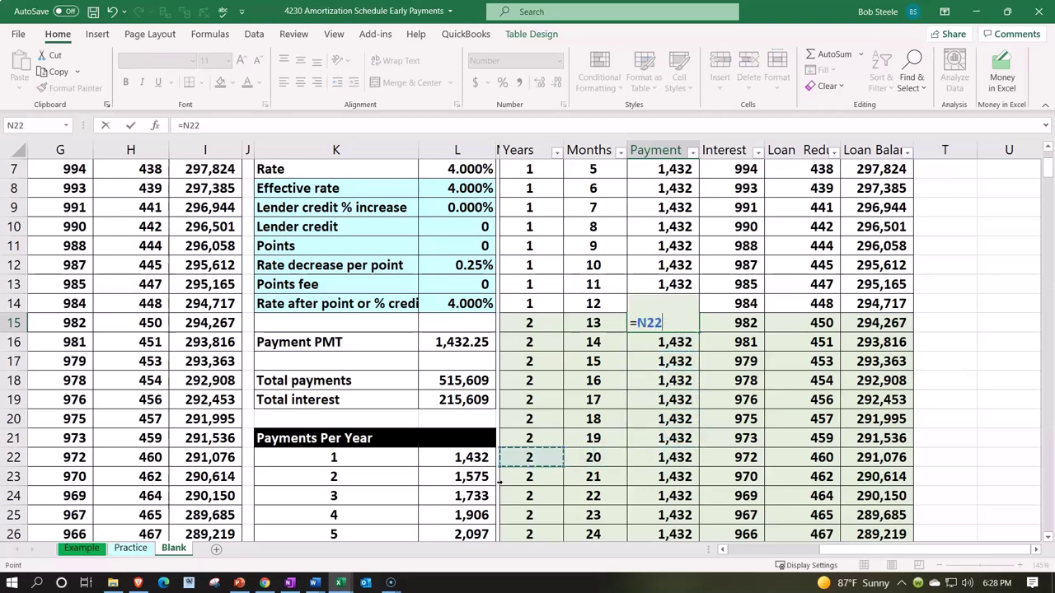
{"action": "key", "text": "Down"}
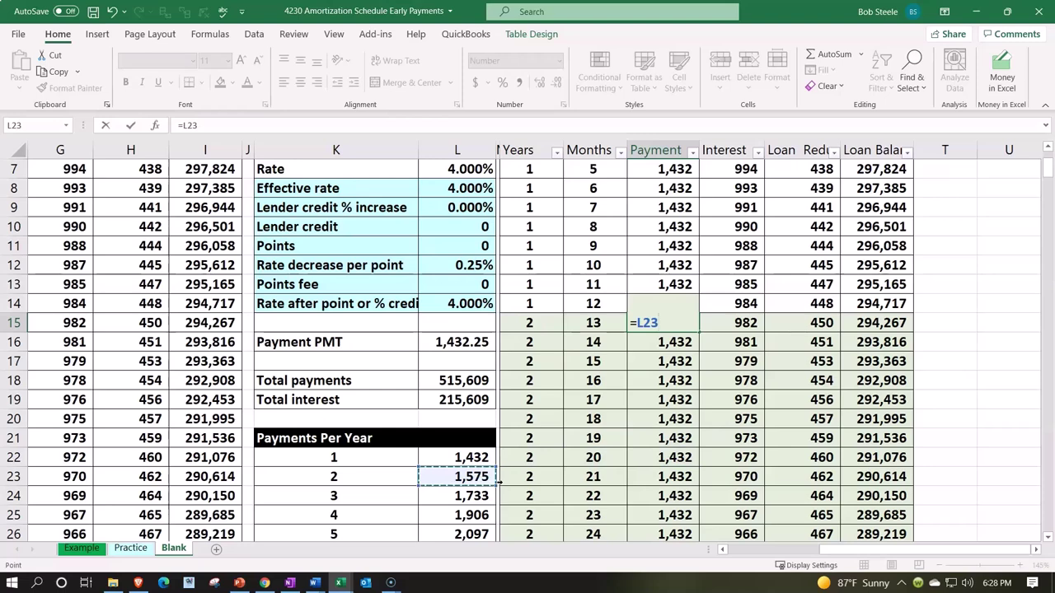
{"action": "key", "text": "Return"}
{"action": "key", "text": "Up"}
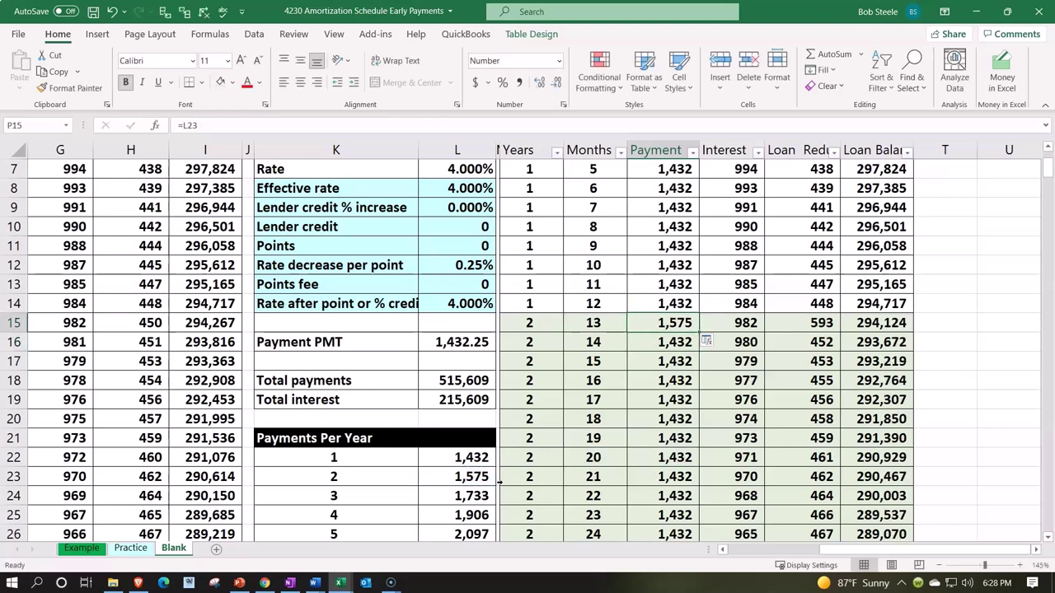
Examine the month 13 payment, interest, loan reduction and balance formulas in row 15, and the month 14 interest formula in Q16.
{"action": "double_click", "coordinate": [733, 323]}
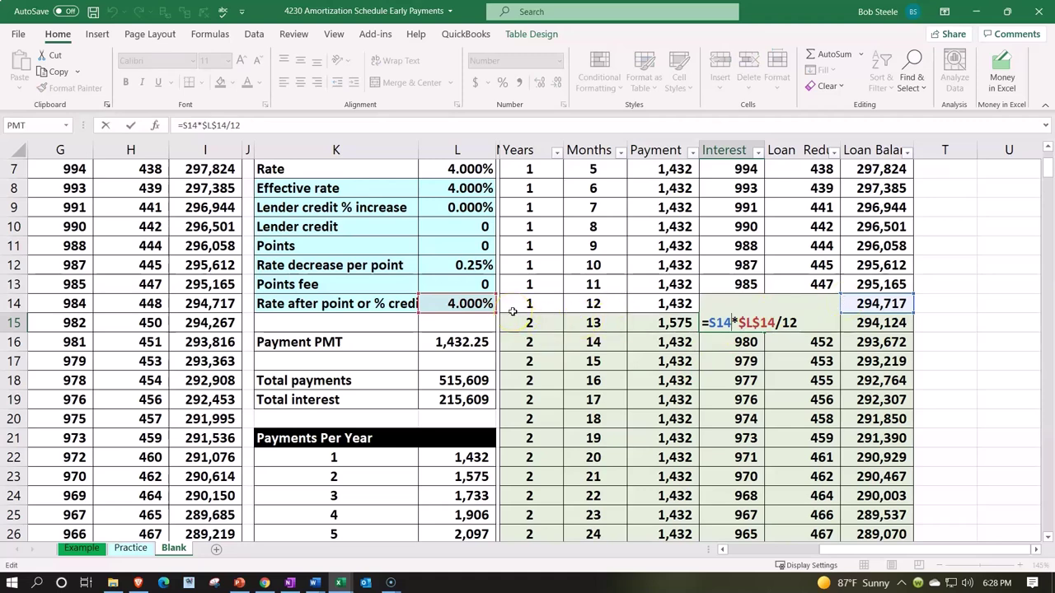
{"action": "key", "text": "Return"}
{"action": "left_click", "coordinate": [653, 323]}
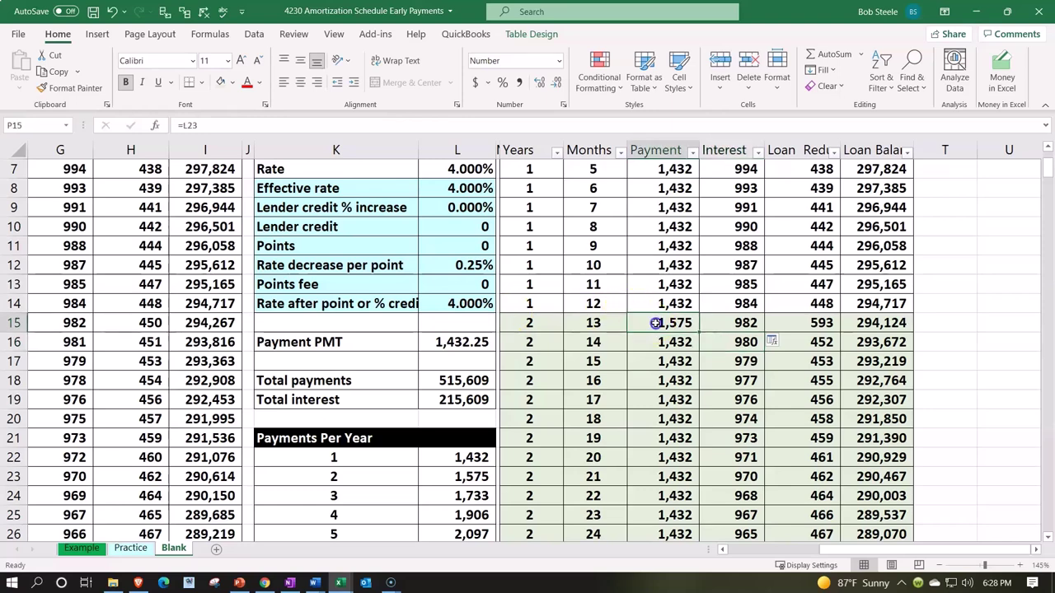
{"action": "key", "text": "Right"}
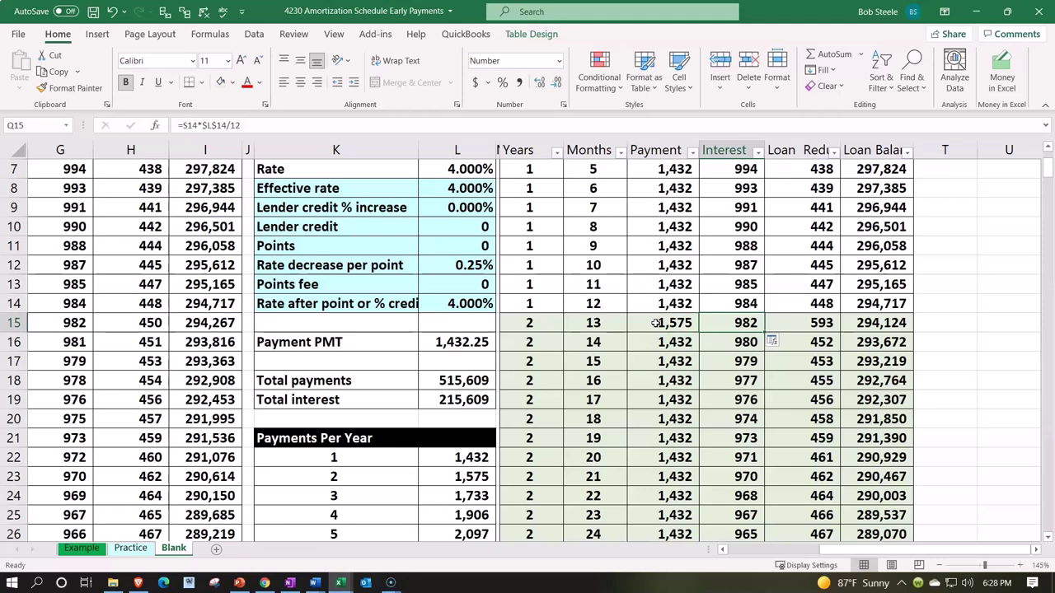
{"action": "key", "text": "Right"}
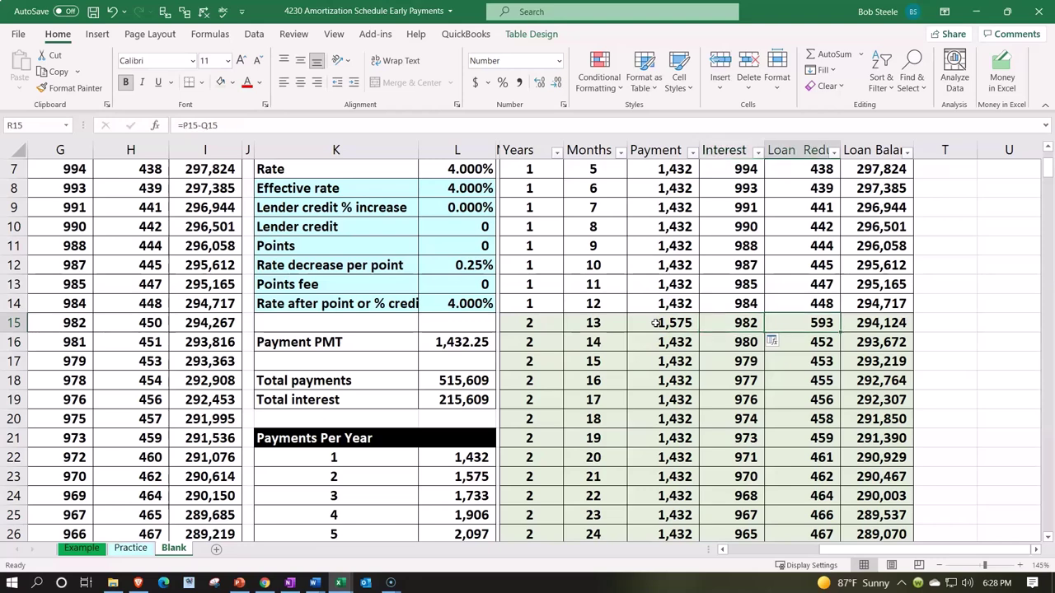
{"action": "left_click", "coordinate": [865, 327]}
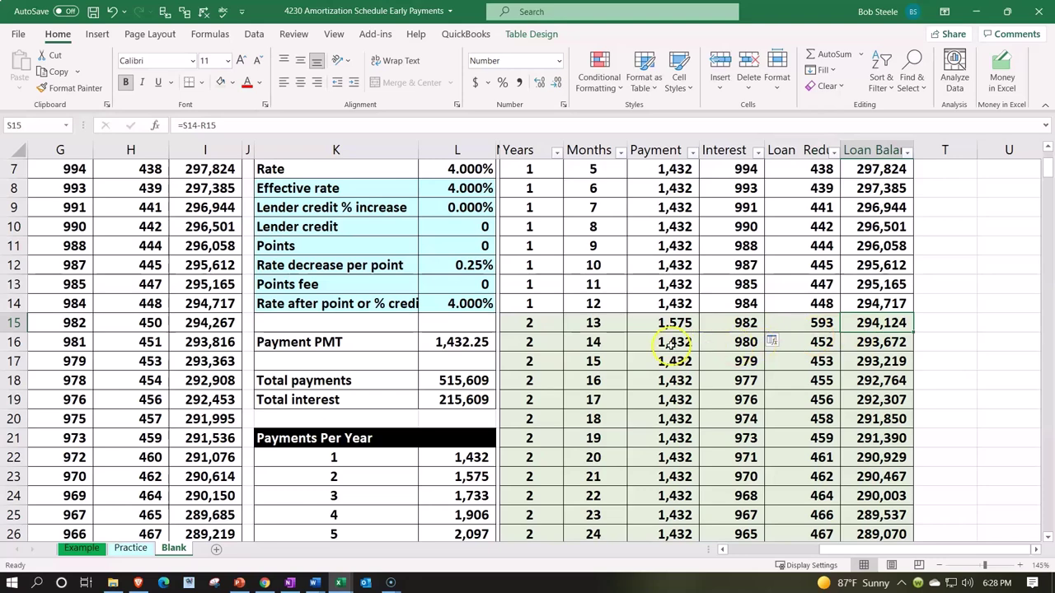
{"action": "left_click", "coordinate": [718, 338]}
{"action": "double_click", "coordinate": [719, 338]}
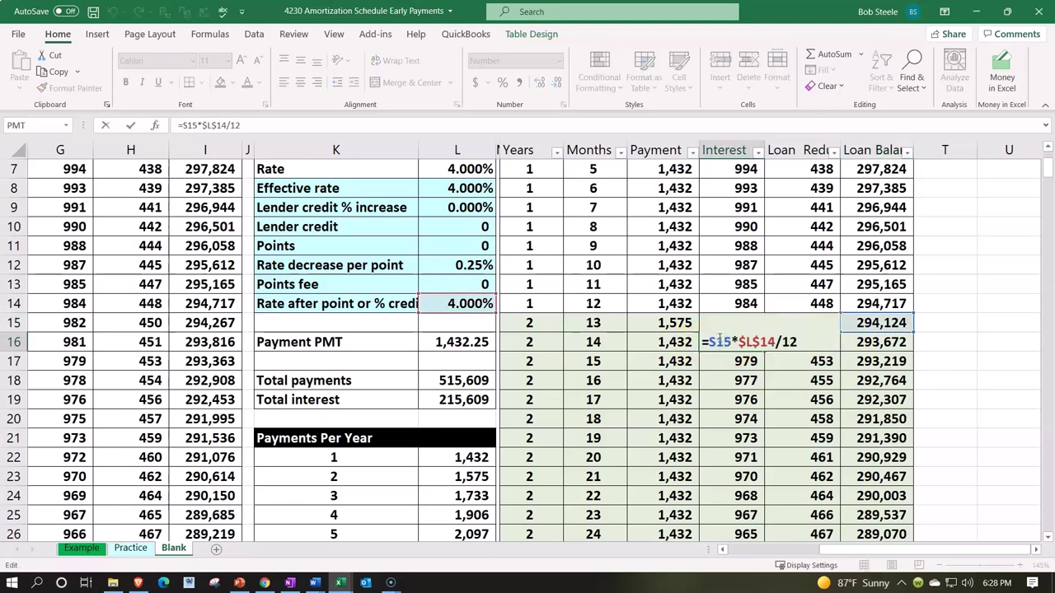
{"action": "key", "text": "Return"}
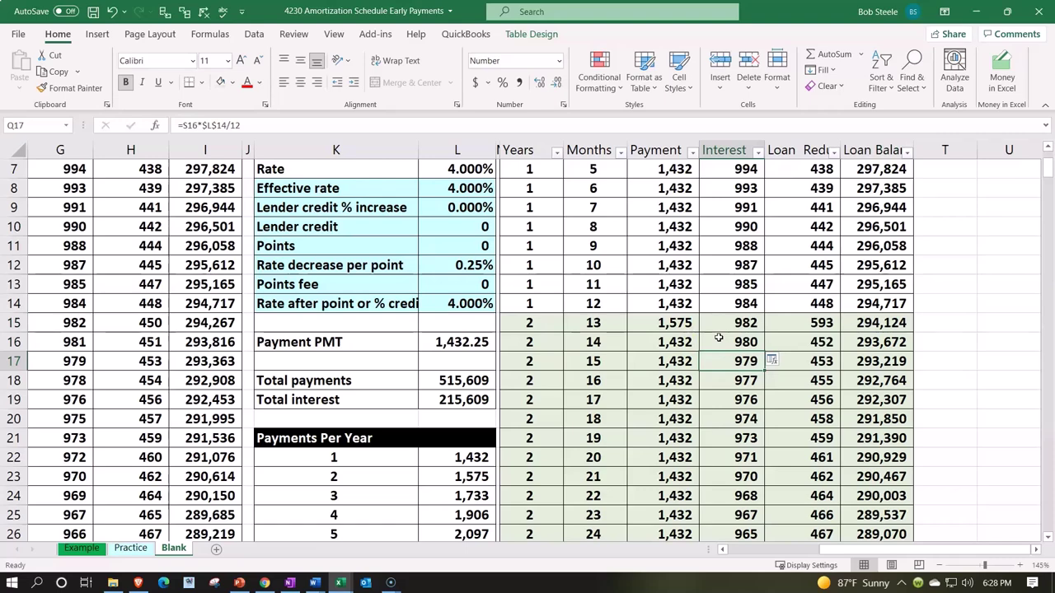
{"action": "scroll", "coordinate": [718, 337], "scroll_direction": "down", "scroll_amount": 1}
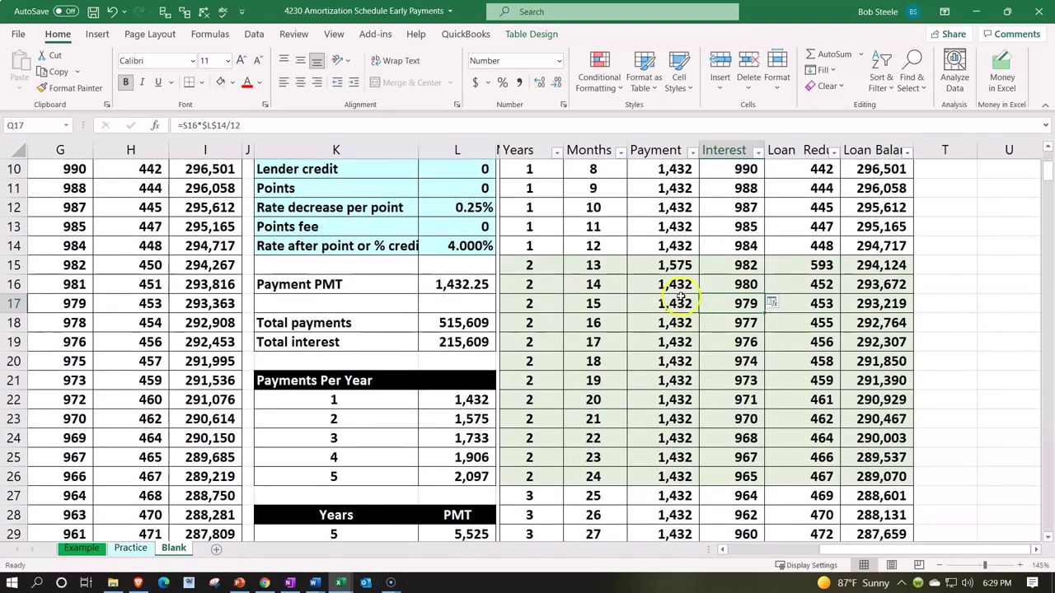
Clear the month 14 to 24 payments in P16:P26, and link the month 14 payment in P16 to the month above with =P15.
{"action": "left_click_drag", "start_coordinate": [674, 285], "coordinate": [674, 470]}
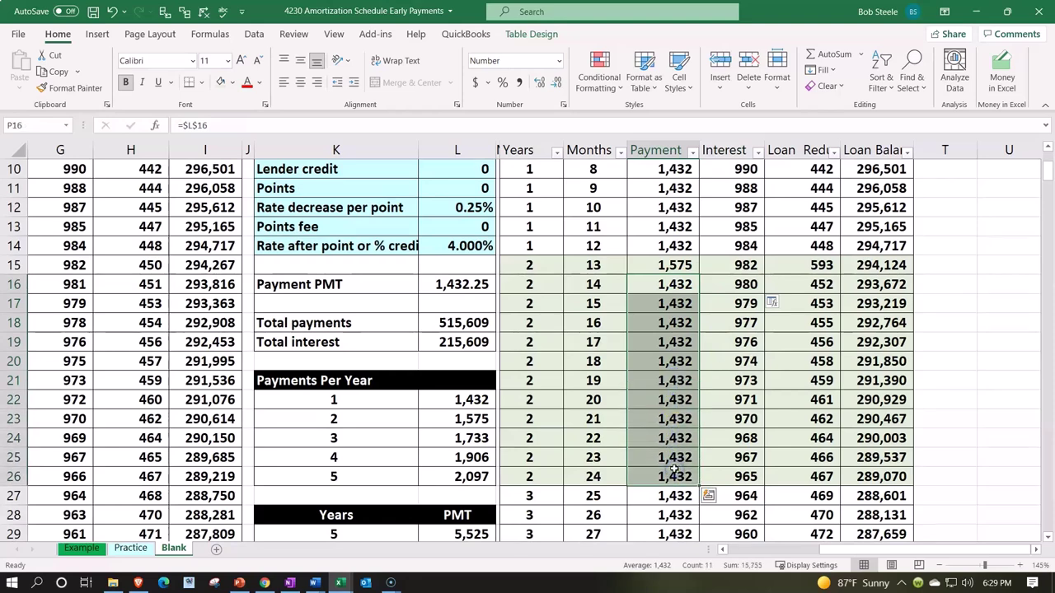
{"action": "key", "text": "Delete"}
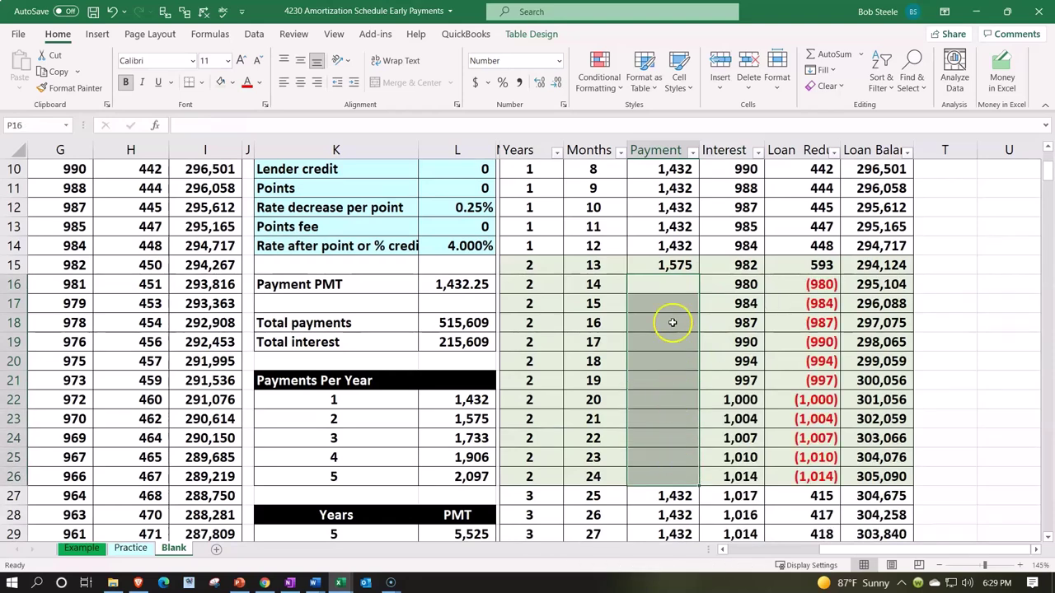
{"action": "left_click", "coordinate": [666, 284]}
{"action": "type", "text": "="}
{"action": "key", "text": "Up"}
{"action": "key", "text": "Return"}
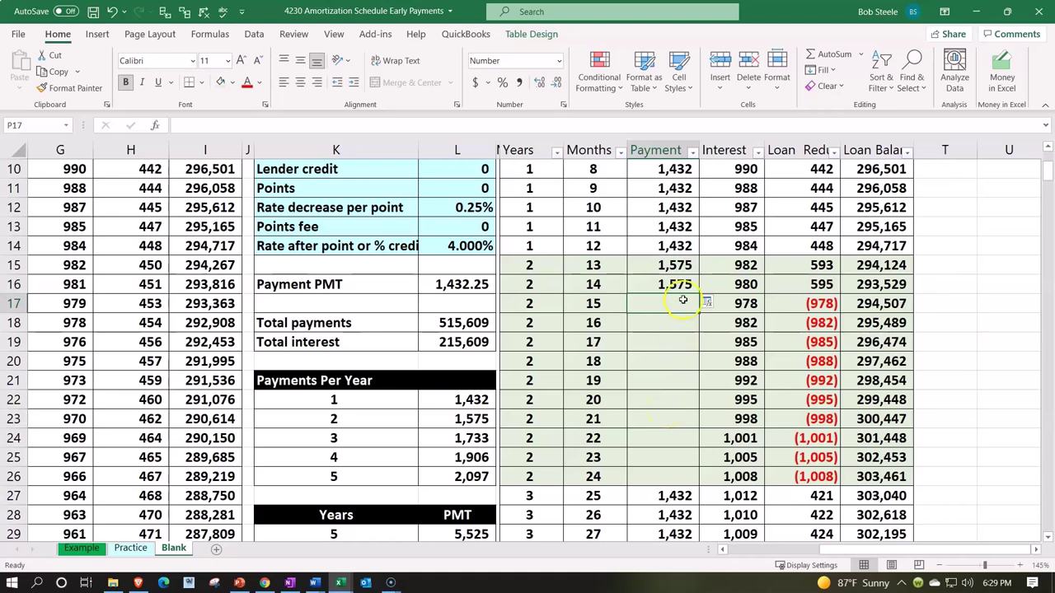
Recheck the month 13 payment reference in P15, and copy the P16 formula down through month 24 in P26.
{"action": "left_click", "coordinate": [669, 264]}
{"action": "type", "text": "=L23"}
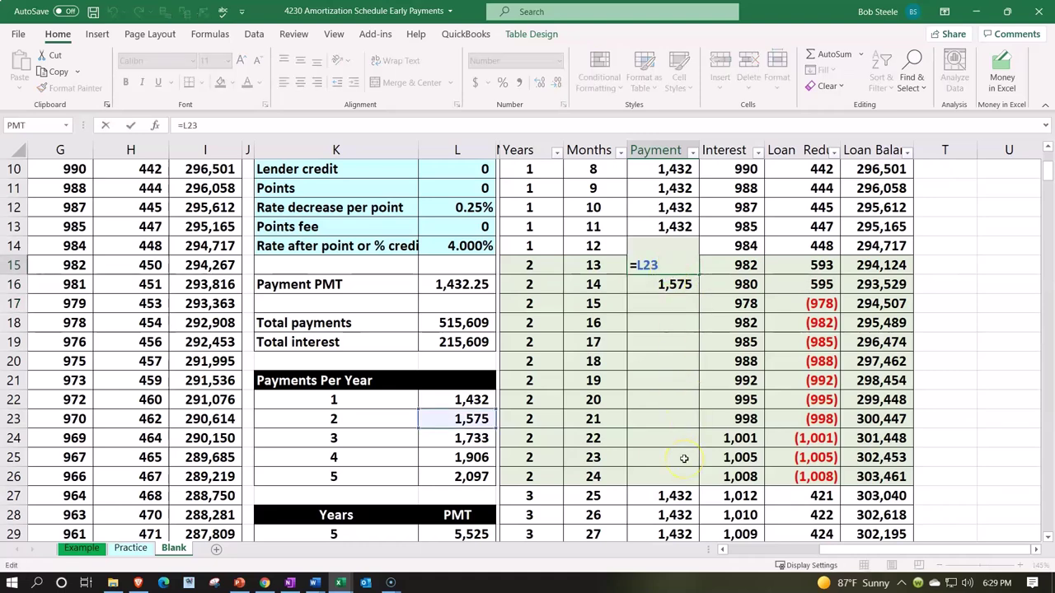
{"action": "key", "text": "Return"}
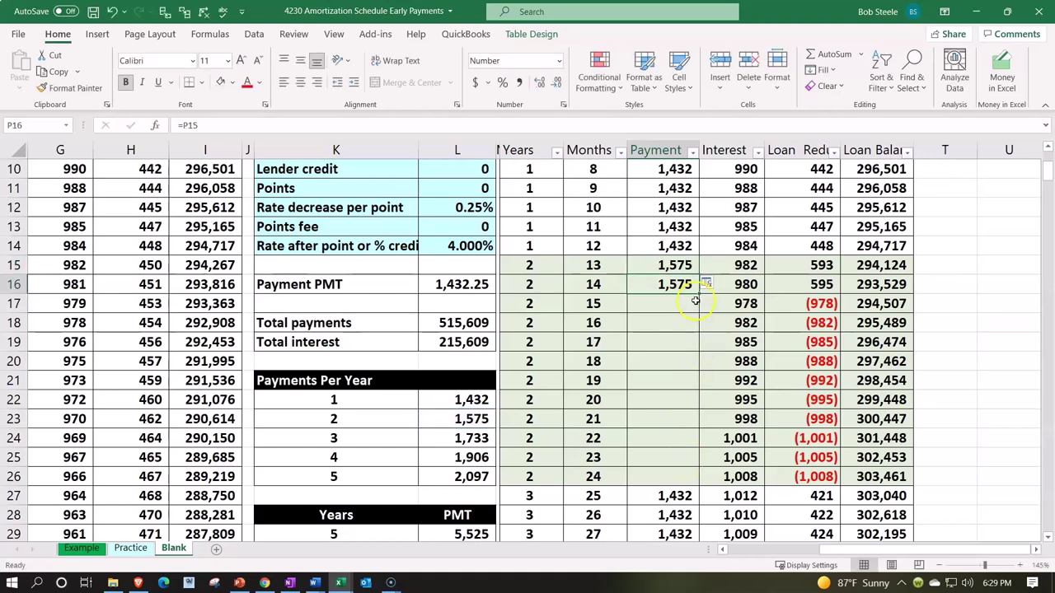
{"action": "left_click_drag", "start_coordinate": [699, 294], "coordinate": [698, 479]}
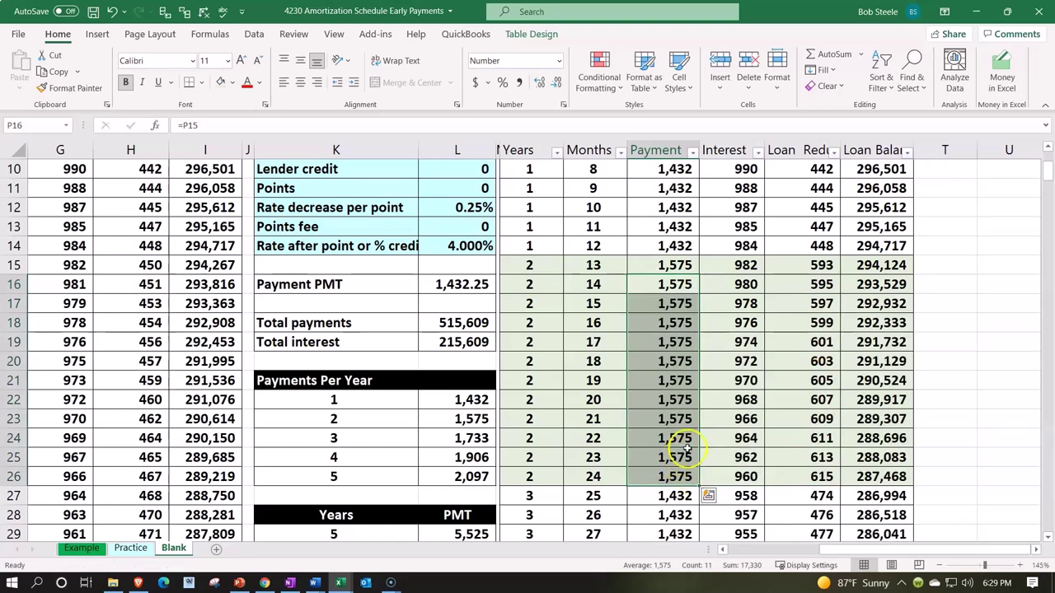
Examine the month 18 payment, interest and loan reduction formulas in row 20.
{"action": "left_click", "coordinate": [673, 361]}
{"action": "double_click", "coordinate": [674, 361]}
{"action": "key", "text": "Return"}
{"action": "double_click", "coordinate": [708, 360]}
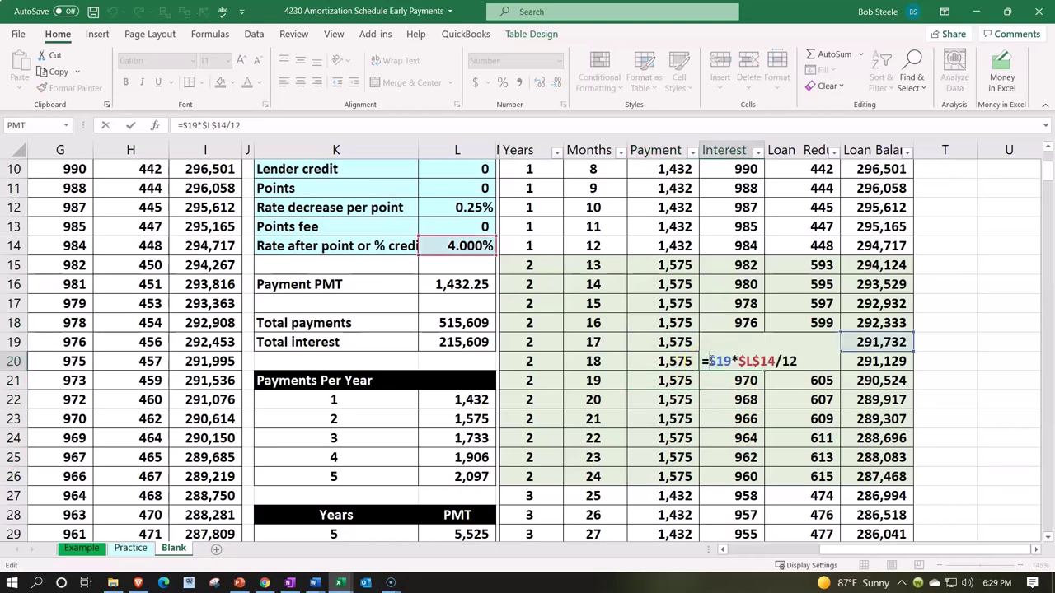
{"action": "key", "text": "Return"}
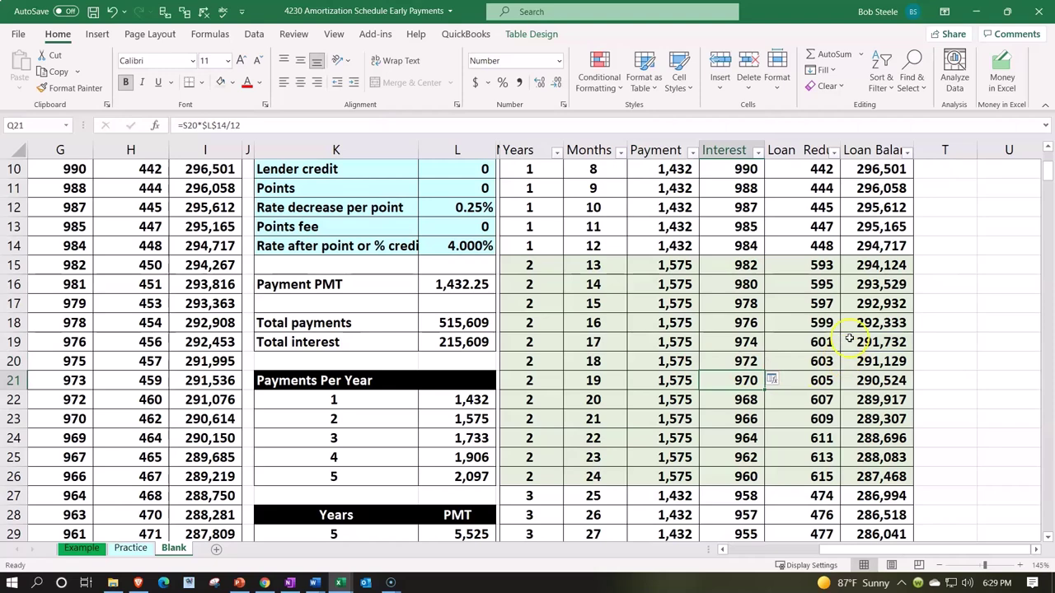
{"action": "double_click", "coordinate": [814, 361]}
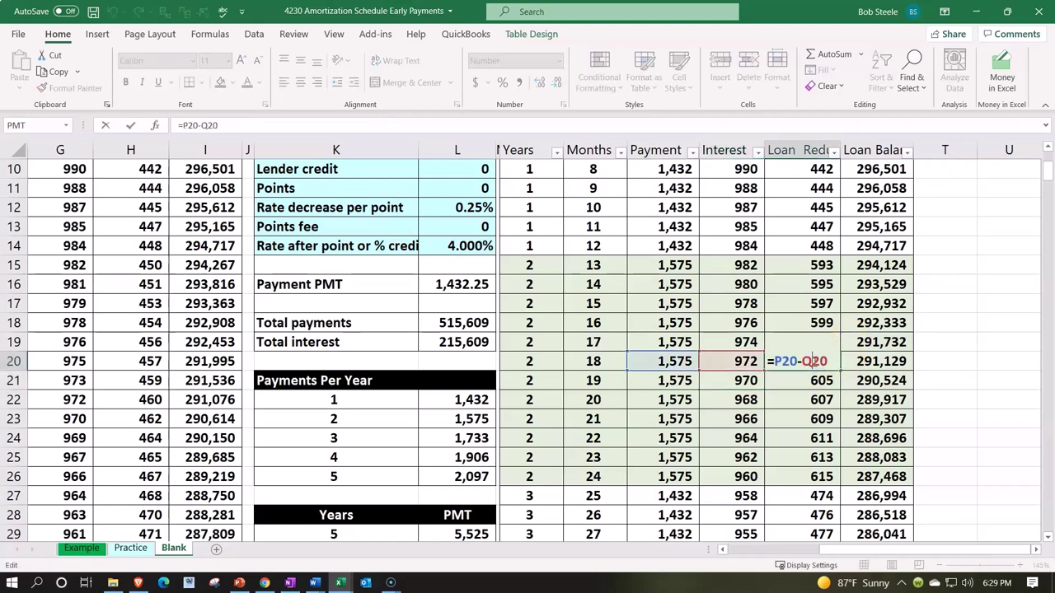
{"action": "key", "text": "Return"}
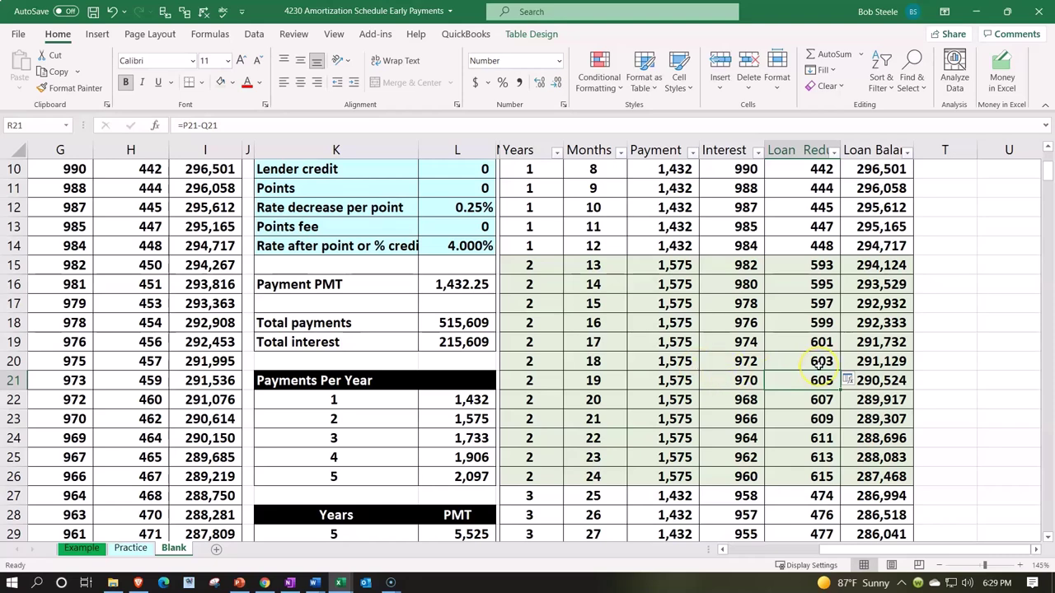
Link the month 25 payment in P27 to the third-year amount in L24.
{"action": "scroll", "coordinate": [822, 362], "scroll_direction": "down", "scroll_amount": 2}
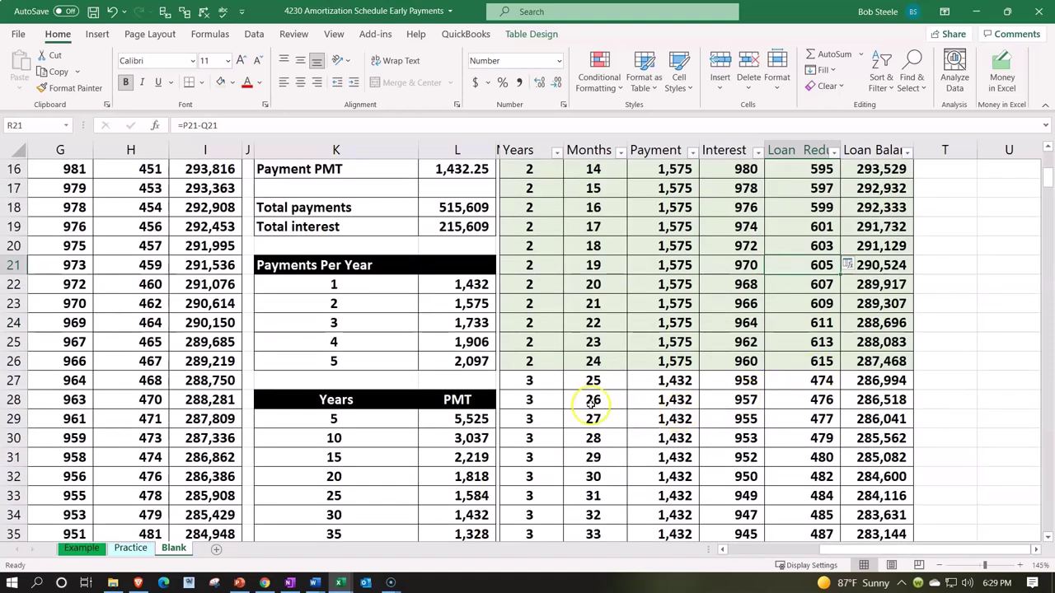
{"action": "left_click", "coordinate": [437, 327]}
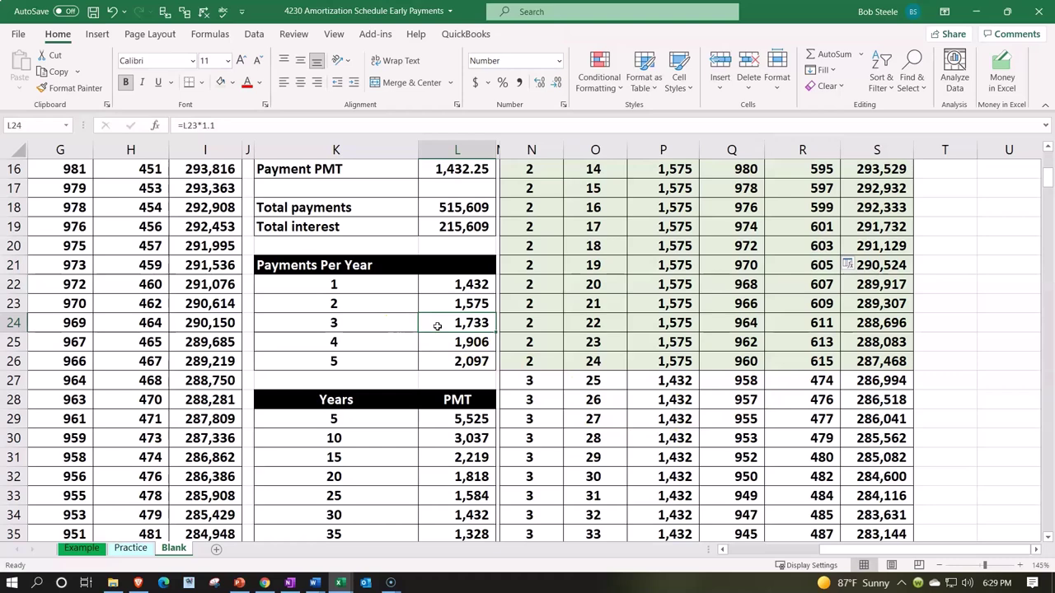
{"action": "left_click", "coordinate": [649, 387]}
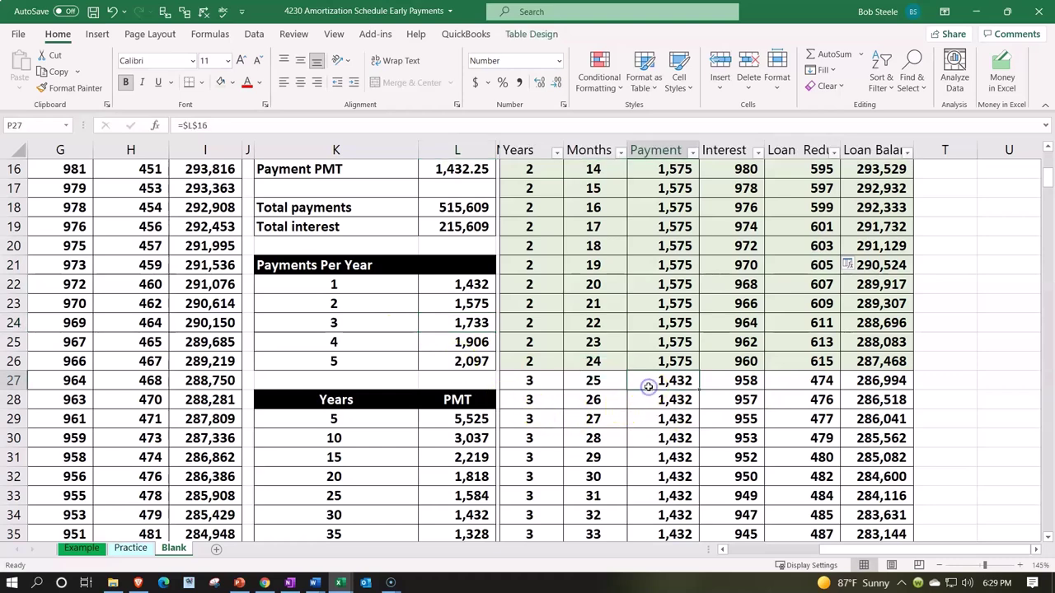
{"action": "type", "text": "="}
{"action": "key", "text": "Left"}
{"action": "key", "text": "Left"}
{"action": "key", "text": "Left"}
{"action": "key", "text": "Up"}
{"action": "key", "text": "Up"}
{"action": "key", "text": "Up"}
{"action": "key", "text": "Return"}
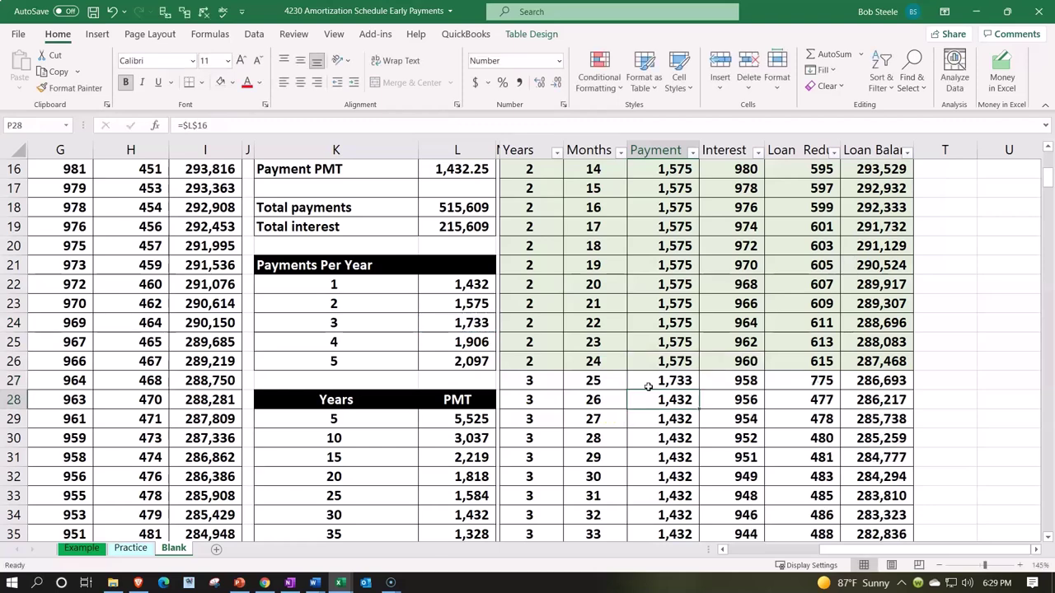
Link the month 26 payment in P28 to the month above with =P27, and copy it down through month 36 in P38.
{"action": "scroll", "coordinate": [649, 386], "scroll_direction": "down", "scroll_amount": 1}
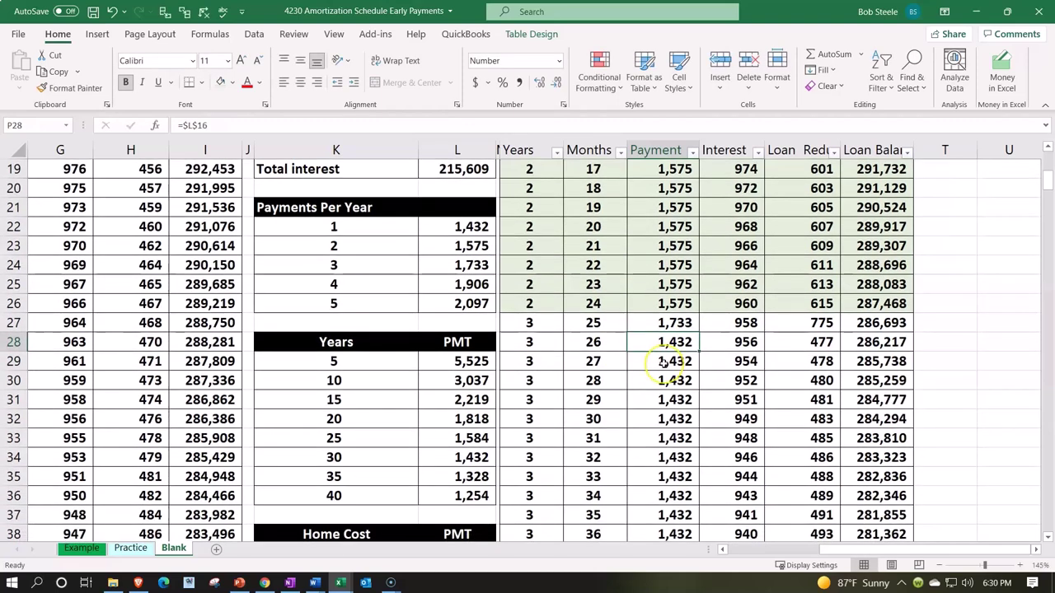
{"action": "type", "text": "="}
{"action": "key", "text": "Up"}
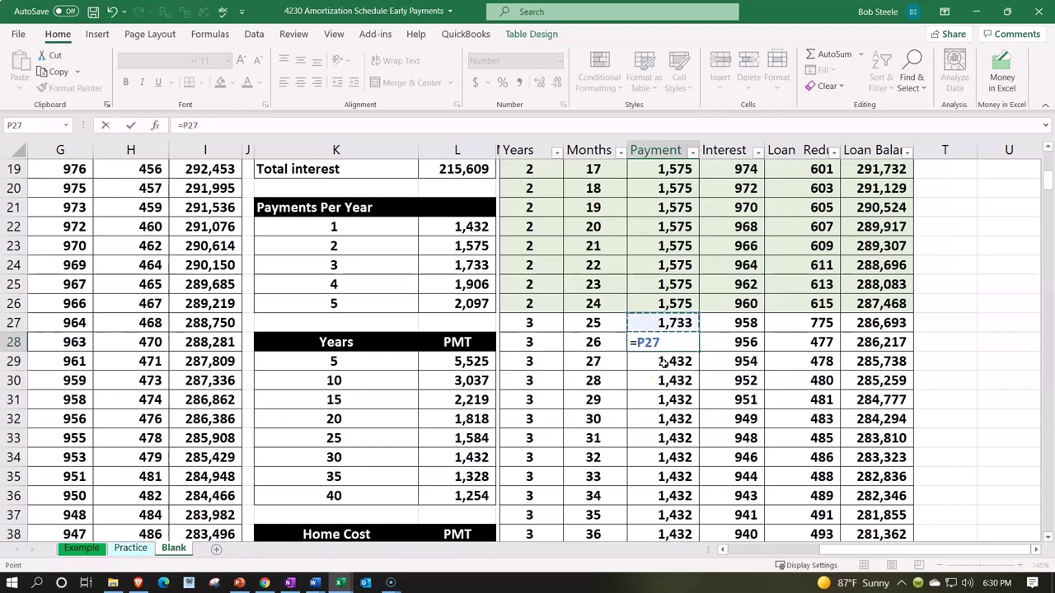
{"action": "key", "text": "Return"}
{"action": "left_click", "coordinate": [676, 342]}
{"action": "scroll", "coordinate": [678, 340], "scroll_direction": "down", "scroll_amount": 1}
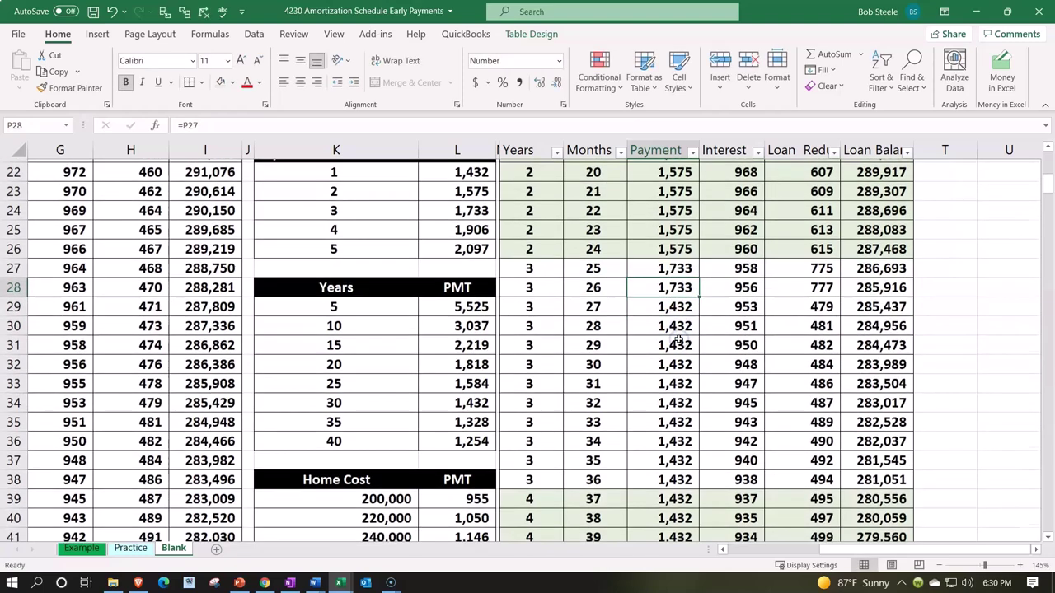
{"action": "left_click_drag", "start_coordinate": [699, 294], "coordinate": [693, 478]}
Examine the month 26 payment, interest, loan reduction and balance formulas in row 28.
{"action": "left_click", "coordinate": [674, 285]}
{"action": "double_click", "coordinate": [674, 285]}
{"action": "key", "text": "Return"}
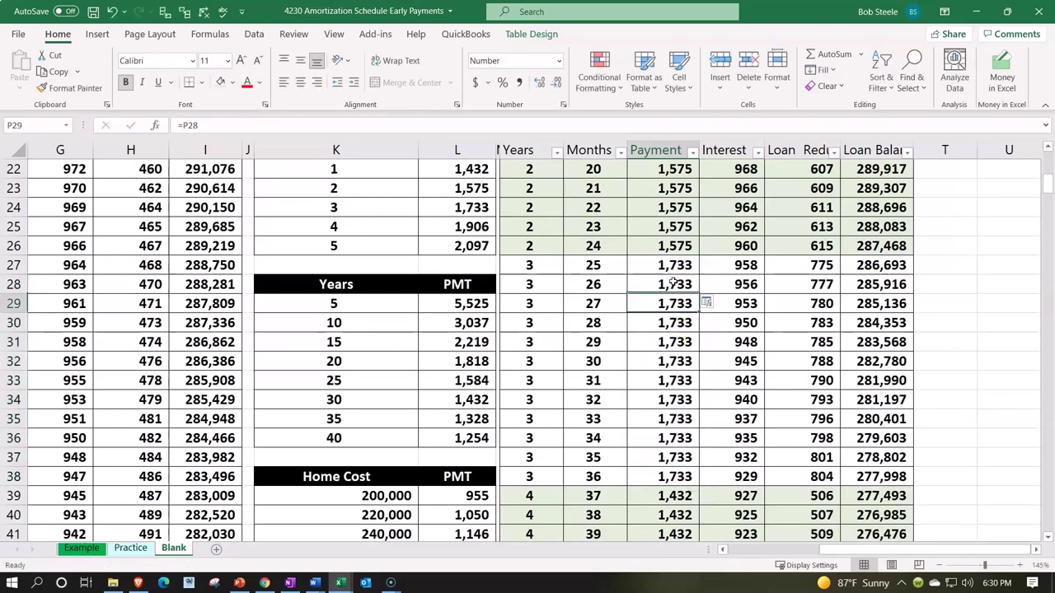
{"action": "left_click", "coordinate": [729, 283]}
{"action": "double_click", "coordinate": [729, 283]}
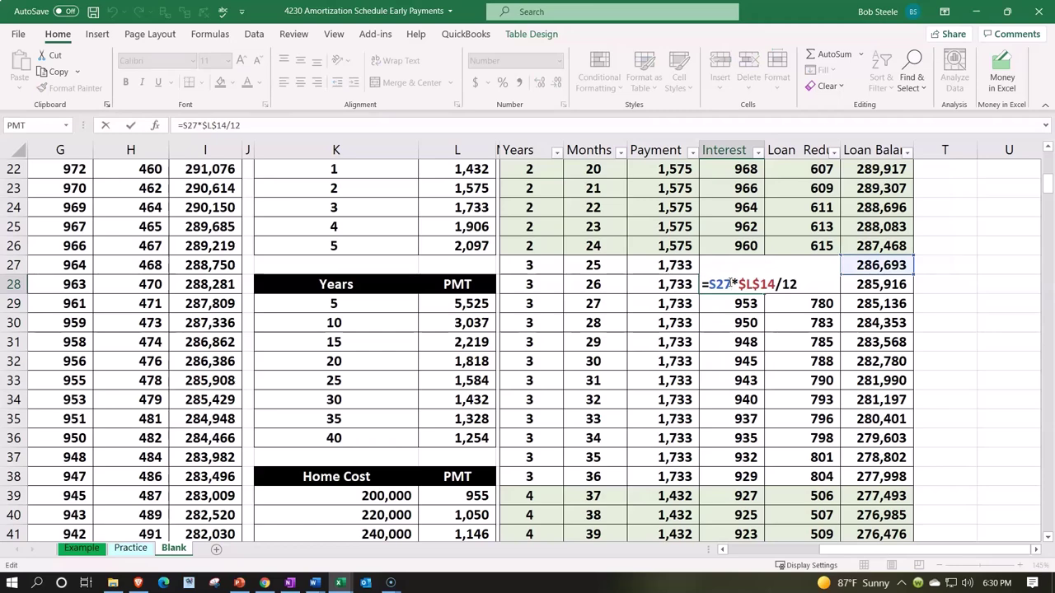
{"action": "scroll", "coordinate": [729, 283], "scroll_direction": "up", "scroll_amount": 2}
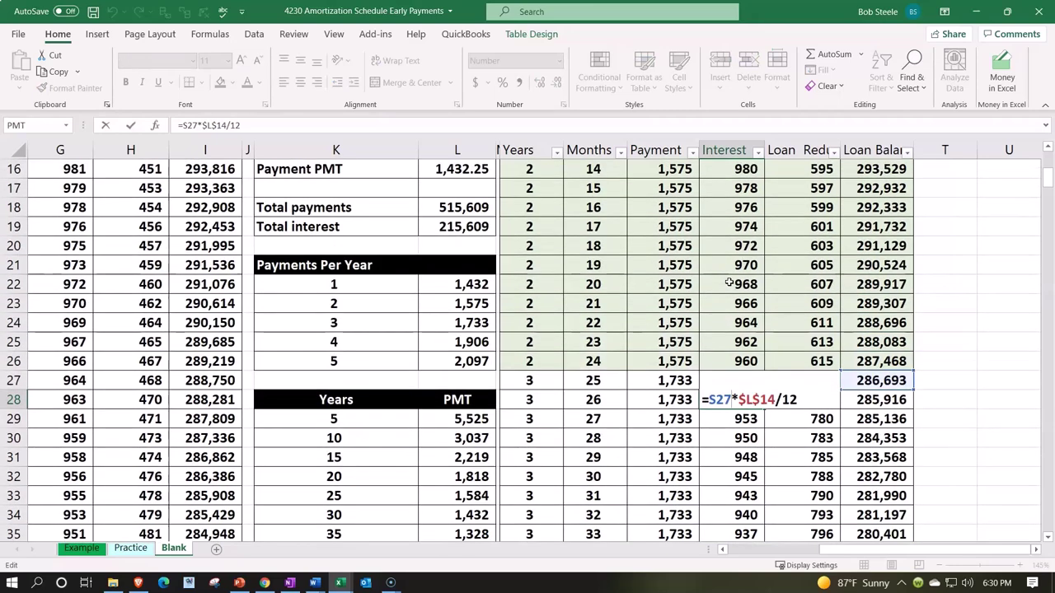
{"action": "key", "text": "Return"}
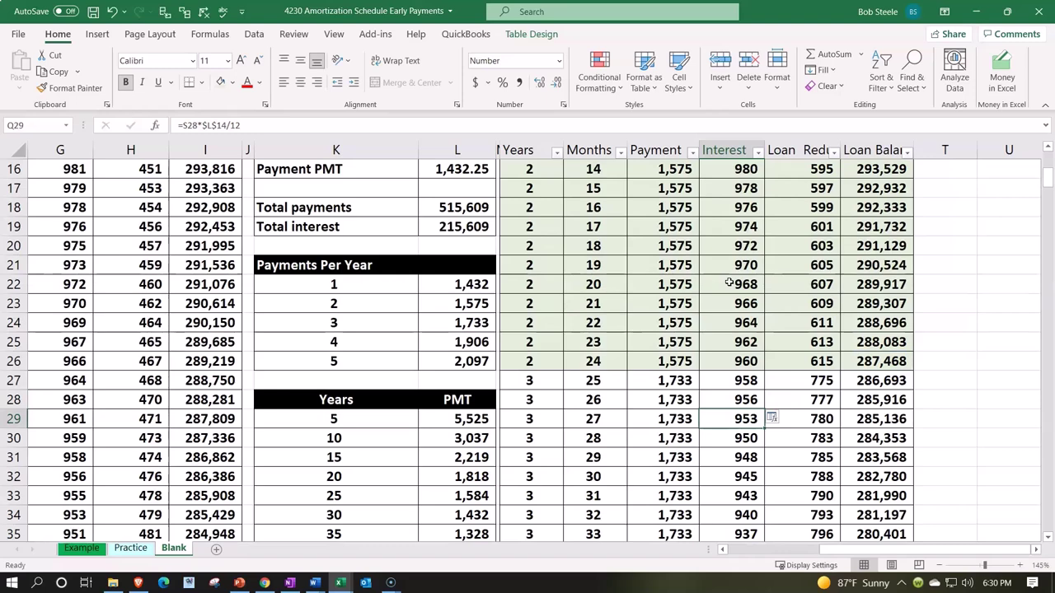
{"action": "key", "text": "Right"}
{"action": "key", "text": "Up"}
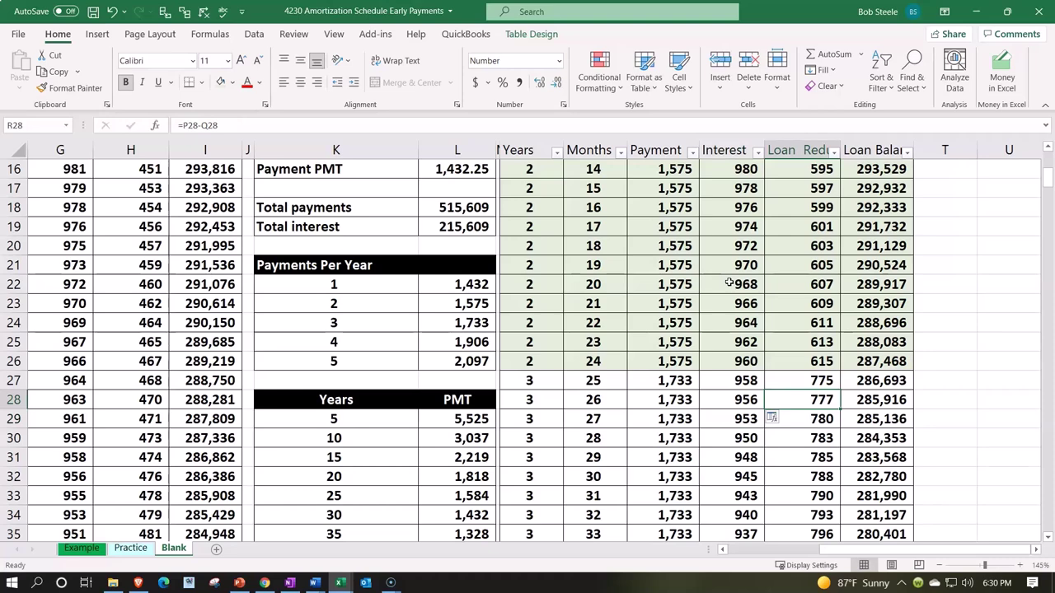
{"action": "key", "text": "Left"}
{"action": "key", "text": "Left"}
{"action": "key", "text": "Right"}
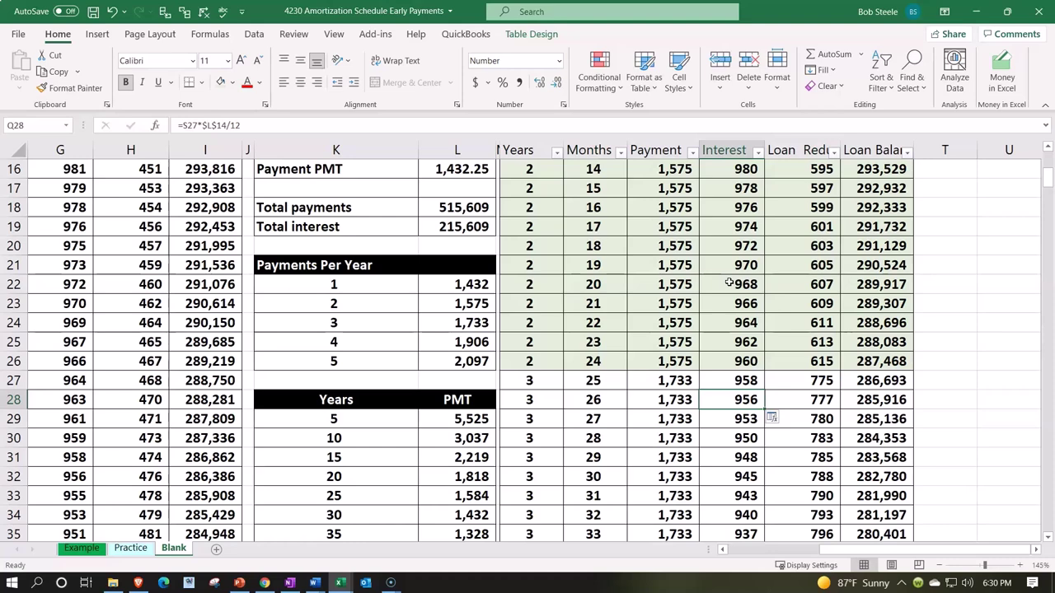
{"action": "key", "text": "Right"}
{"action": "key", "text": "Right"}
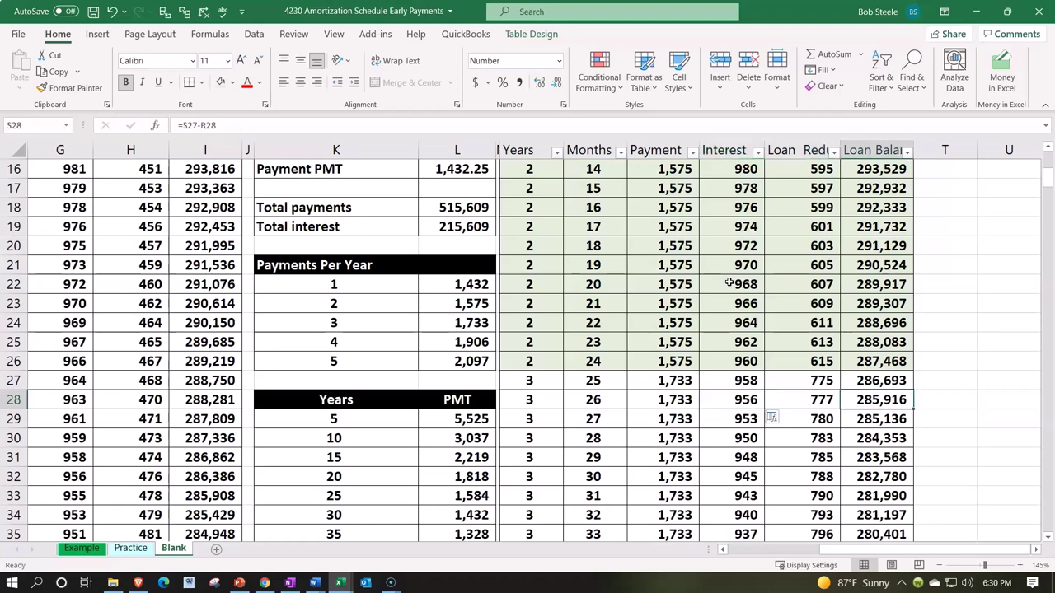
Link the month 37 payment in P39 to the fourth-year amount with =L25.
{"action": "key", "text": "Down"}
{"action": "key", "text": "Down"}
{"action": "key", "text": "Down"}
{"action": "key", "text": "Down"}
{"action": "key", "text": "Down"}
{"action": "key", "text": "Down"}
{"action": "key", "text": "Down"}
{"action": "key", "text": "Down"}
{"action": "key", "text": "Down"}
{"action": "key", "text": "Down"}
{"action": "key", "text": "Down"}
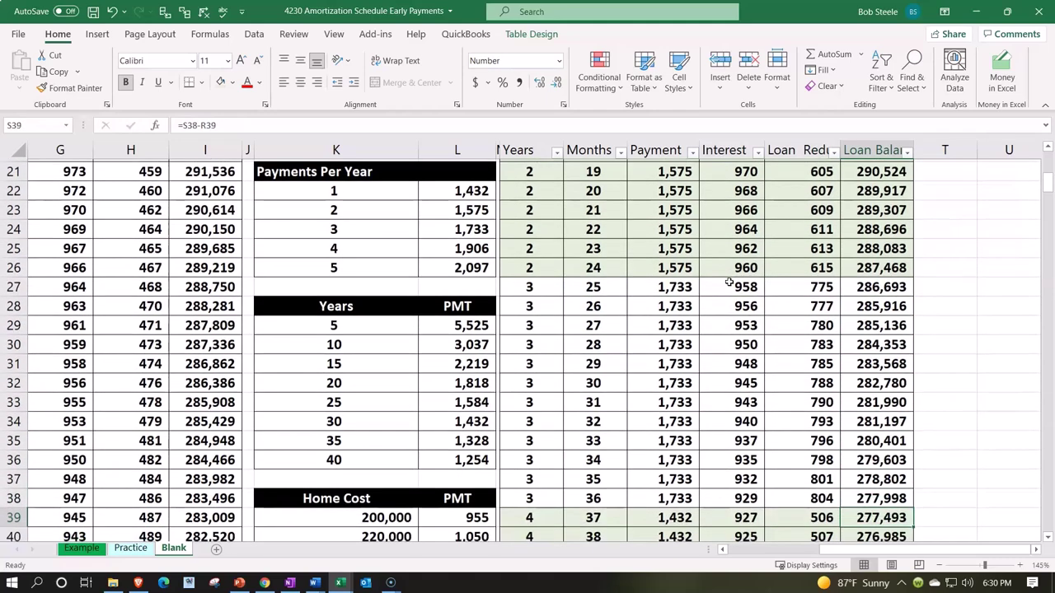
{"action": "key", "text": "Left"}
{"action": "key", "text": "Left"}
{"action": "key", "text": "Left"}
{"action": "key", "text": "Left"}
{"action": "key", "text": "Right"}
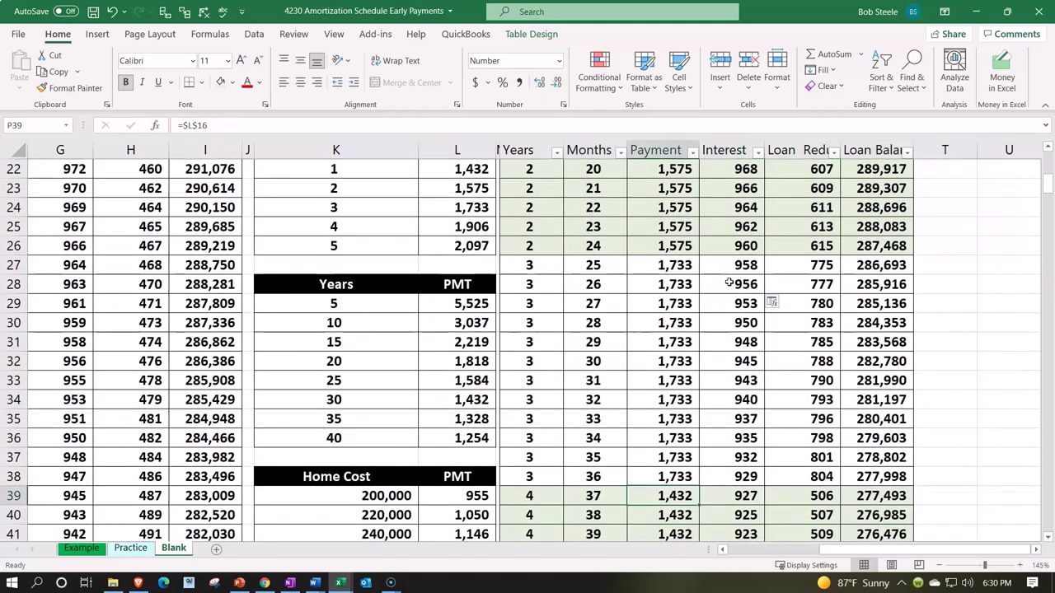
{"action": "type", "text": "="}
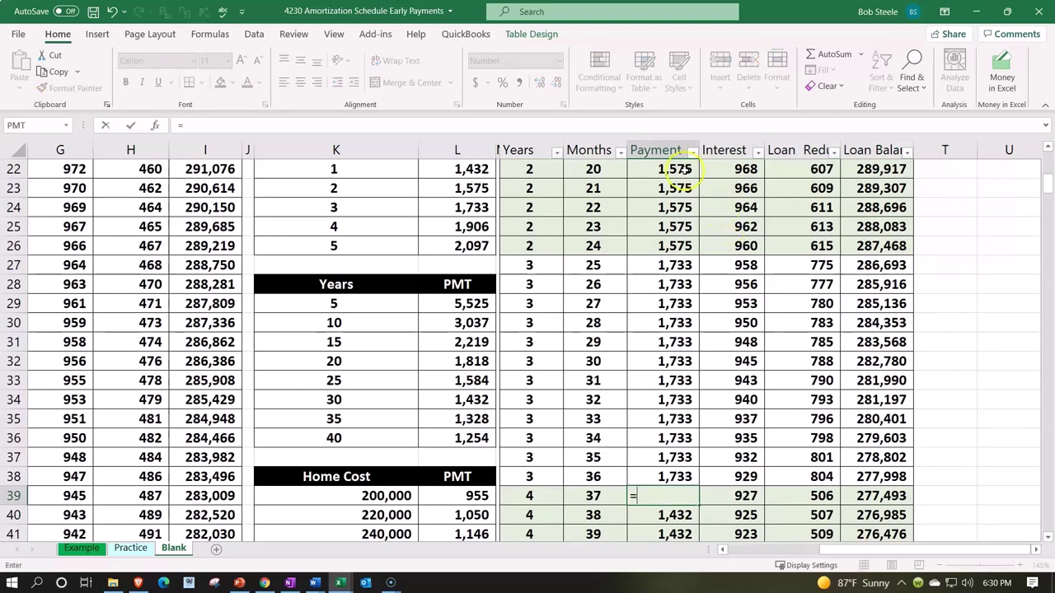
{"action": "left_click", "coordinate": [491, 224]}
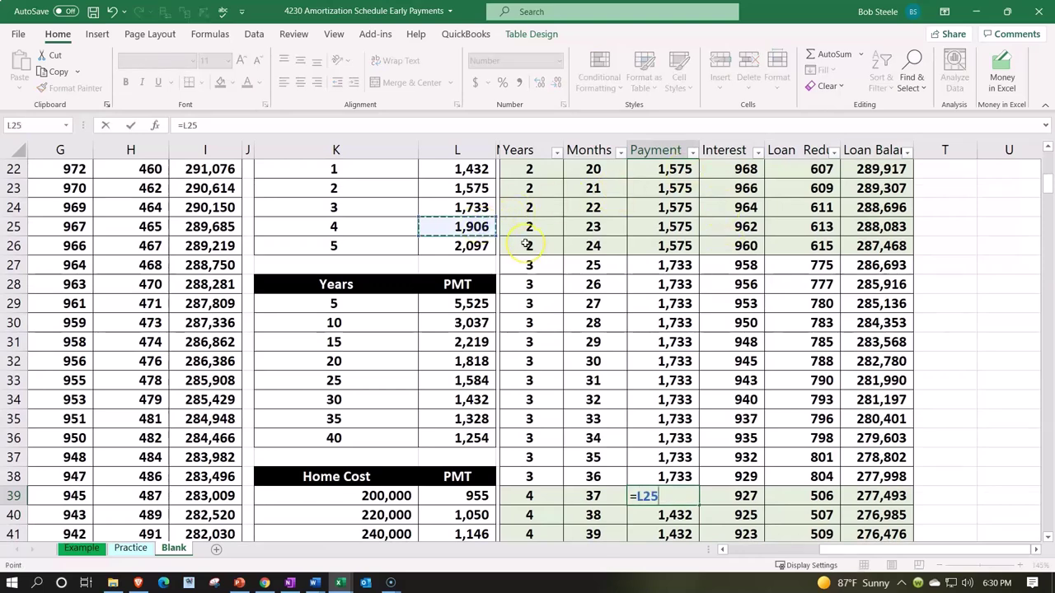
{"action": "key", "text": "Return"}
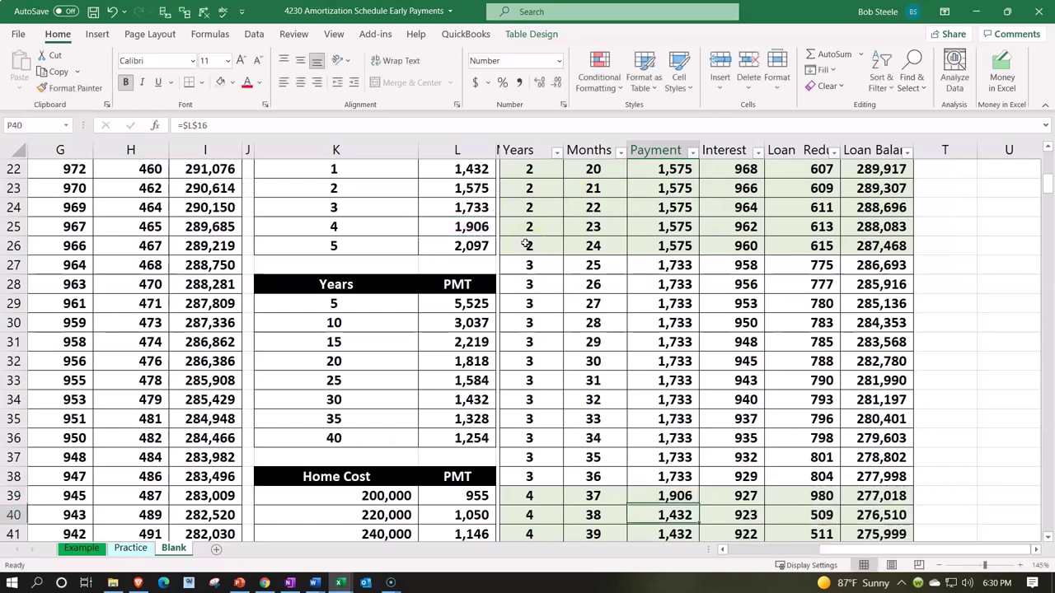
Link the month 38 payment in P40 to the month above with =P39, and copy it down through month 48 in P50.
{"action": "scroll", "coordinate": [703, 409], "scroll_direction": "down", "scroll_amount": 4}
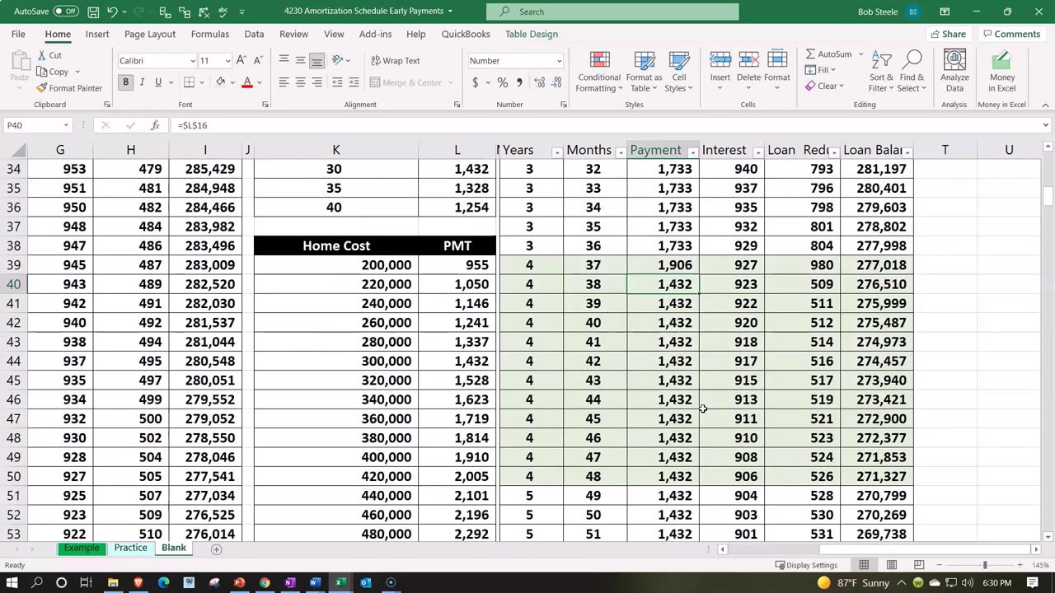
{"action": "type", "text": "="}
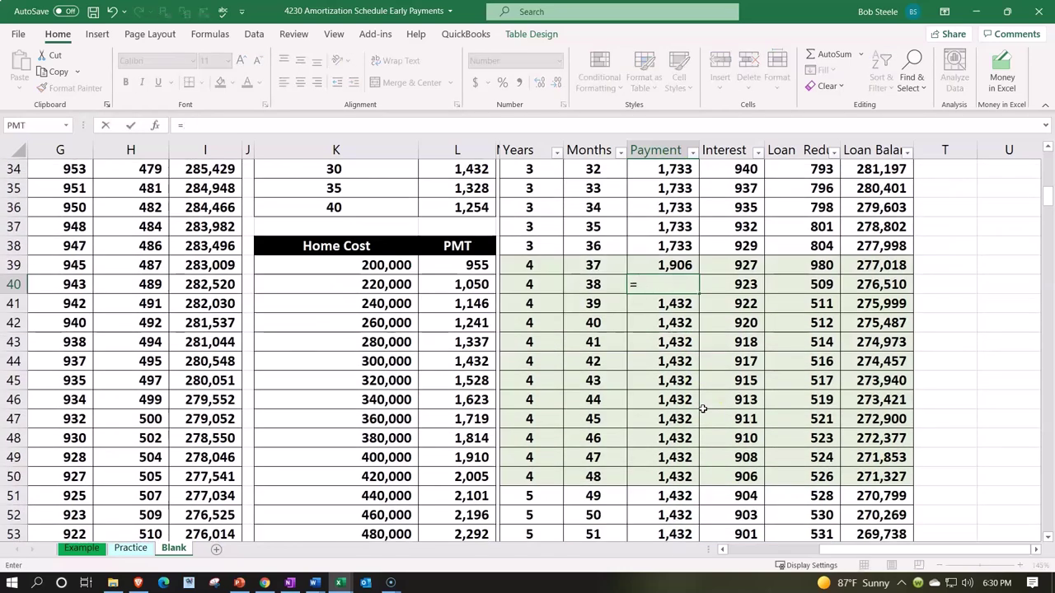
{"action": "key", "text": "Up"}
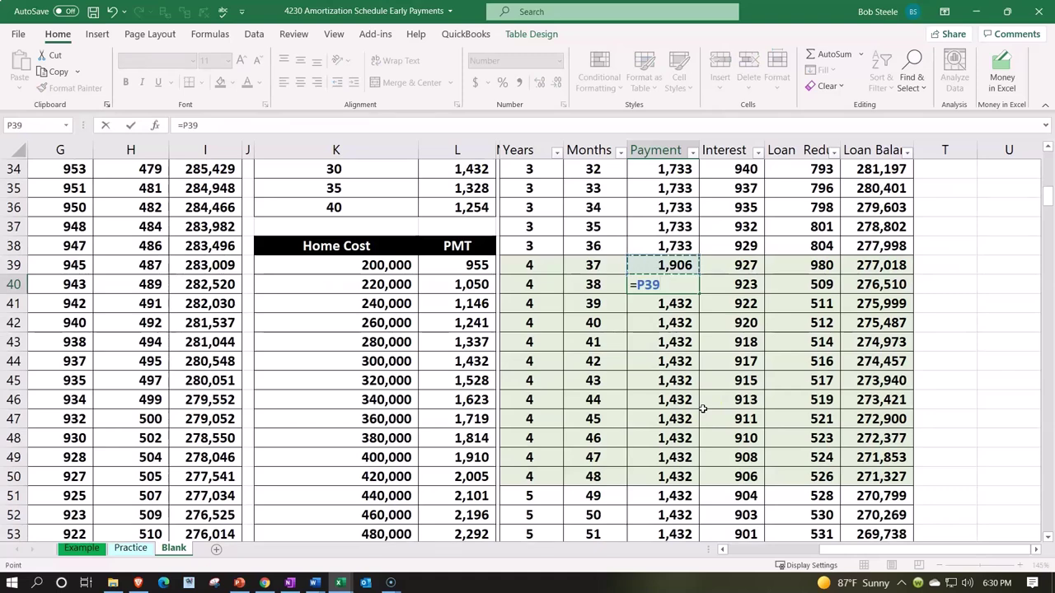
{"action": "key", "text": "Return"}
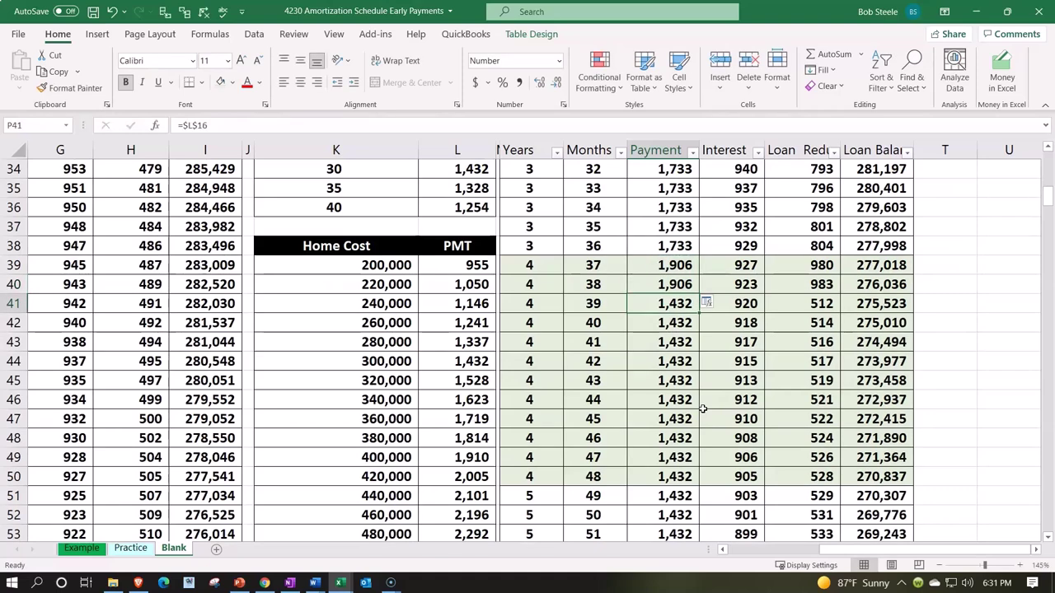
{"action": "left_click", "coordinate": [686, 285]}
{"action": "left_click_drag", "start_coordinate": [701, 294], "coordinate": [687, 476]}
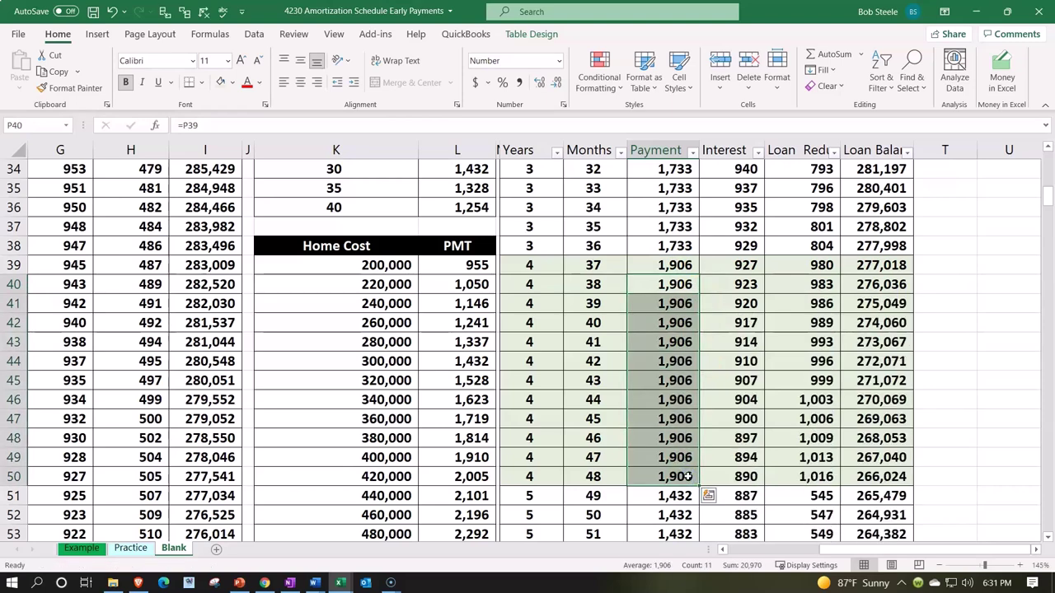
Examine the month 37 interest formula in Q39 and the rate cell it refers to.
{"action": "left_click", "coordinate": [677, 265]}
{"action": "left_click", "coordinate": [736, 264]}
{"action": "double_click", "coordinate": [736, 265]}
{"action": "scroll", "coordinate": [711, 336], "scroll_direction": "up", "scroll_amount": 3}
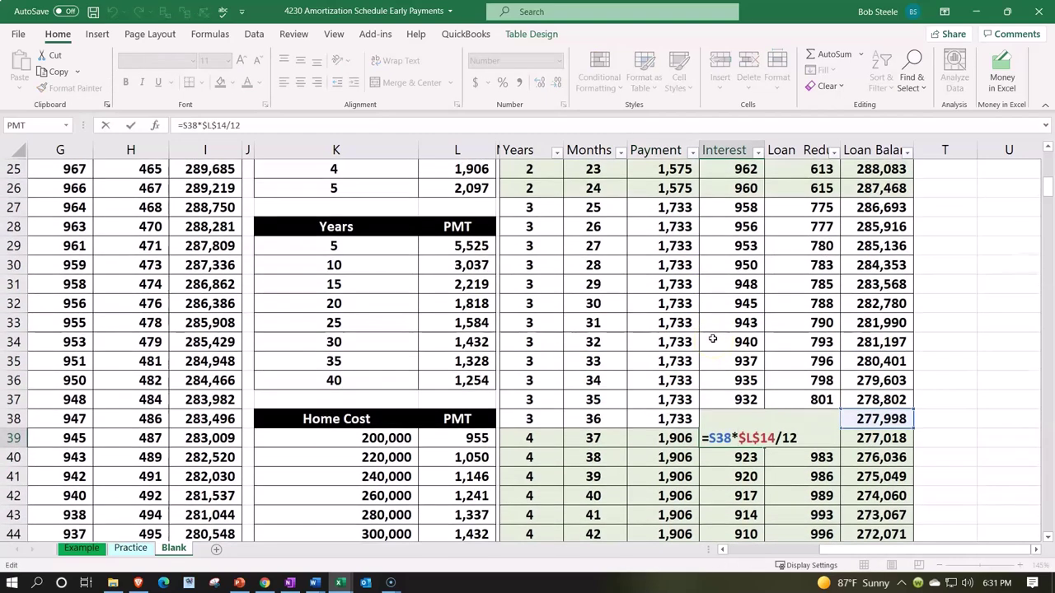
{"action": "scroll", "coordinate": [832, 437], "scroll_direction": "up", "scroll_amount": 4}
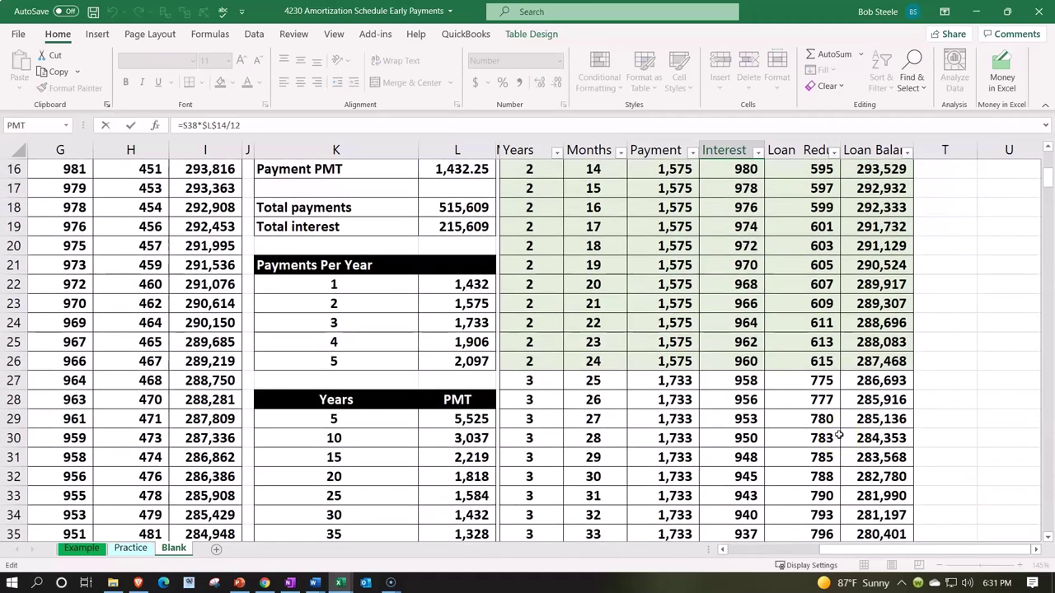
{"action": "scroll", "coordinate": [838, 437], "scroll_direction": "down", "scroll_amount": 5}
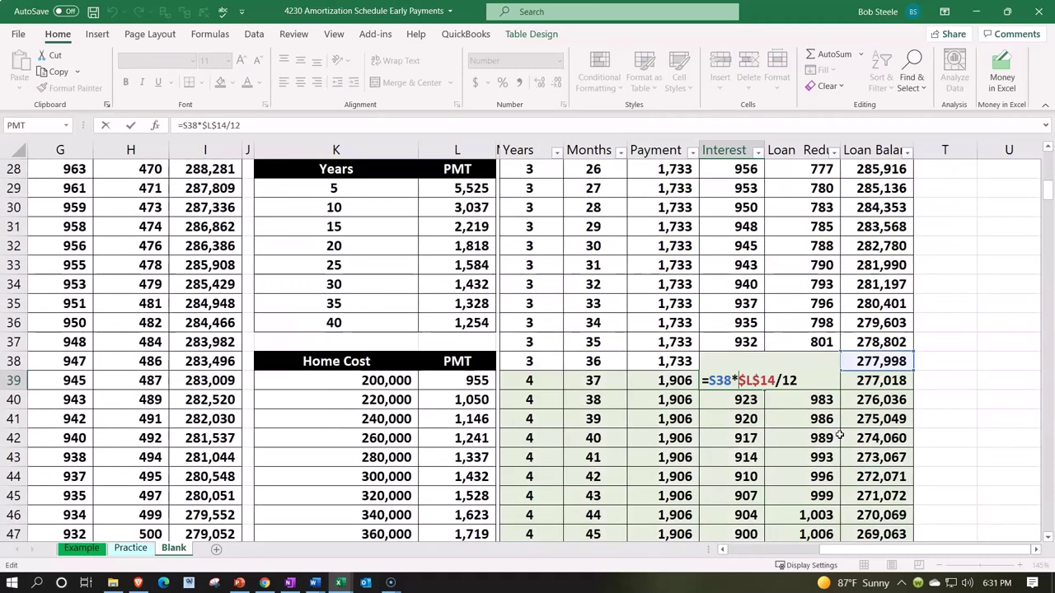
{"action": "key", "text": "Return"}
{"action": "scroll", "coordinate": [837, 437], "scroll_direction": "down", "scroll_amount": 2}
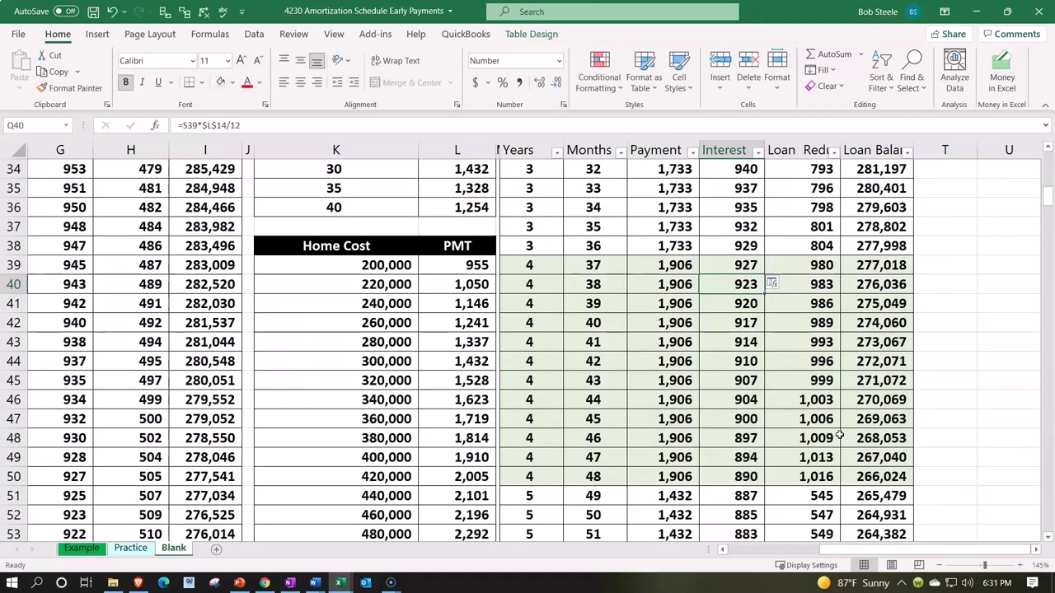
Link the month 49 payment in P51 to the fifth-year amount with =L26.
{"action": "scroll", "coordinate": [839, 437], "scroll_direction": "down", "scroll_amount": 2}
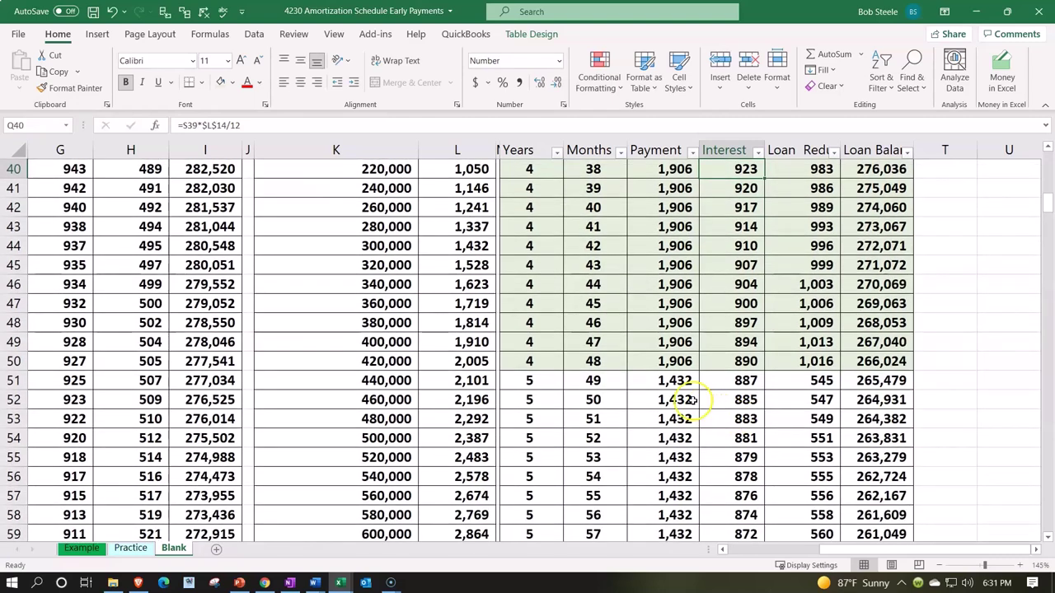
{"action": "left_click", "coordinate": [666, 380]}
{"action": "type", "text": "="}
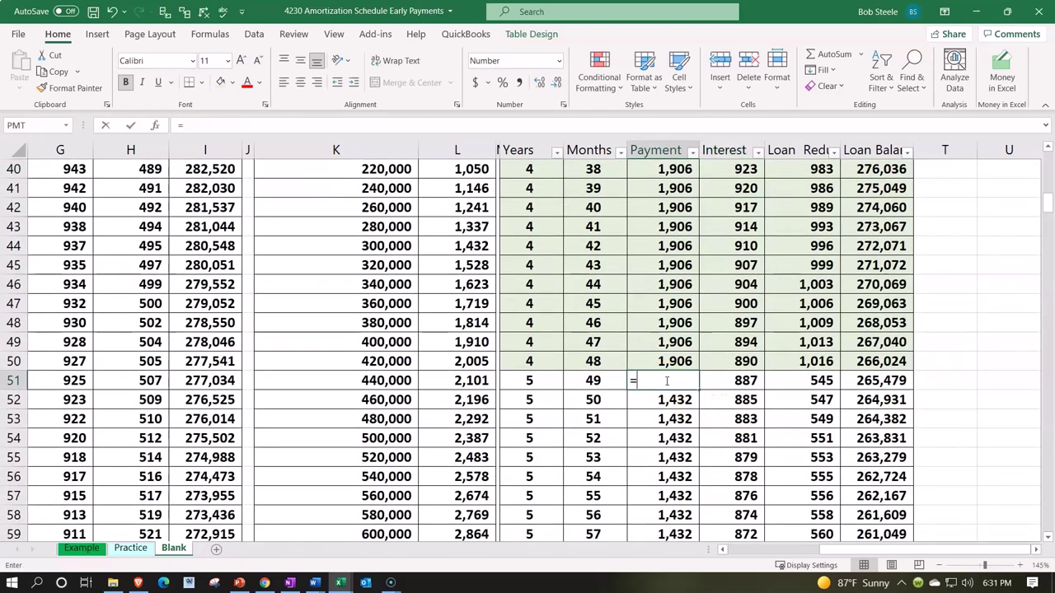
{"action": "scroll", "coordinate": [595, 402], "scroll_direction": "up", "scroll_amount": 4}
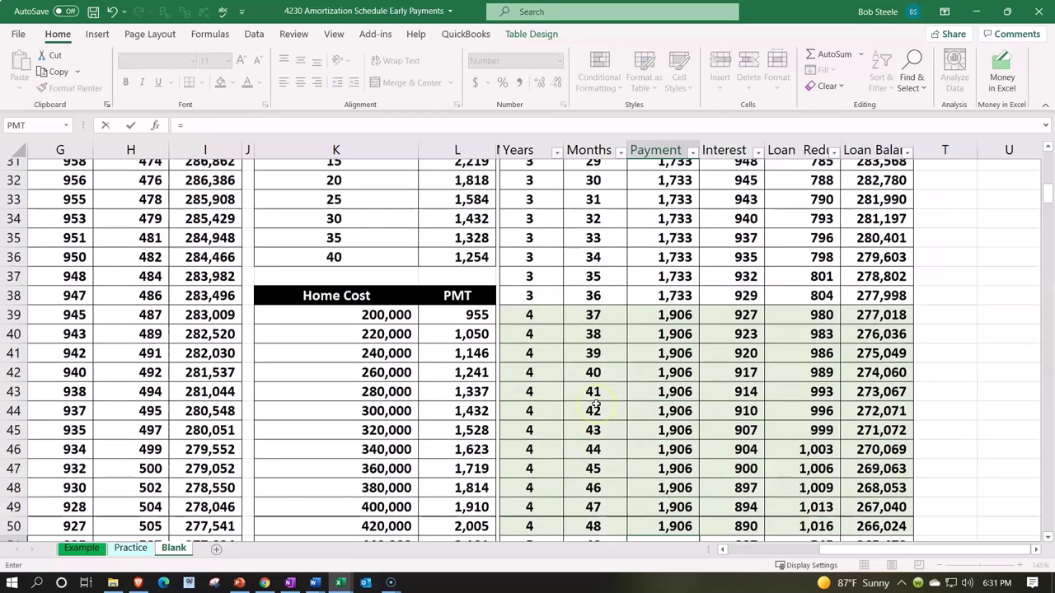
{"action": "scroll", "coordinate": [595, 401], "scroll_direction": "up", "scroll_amount": 3}
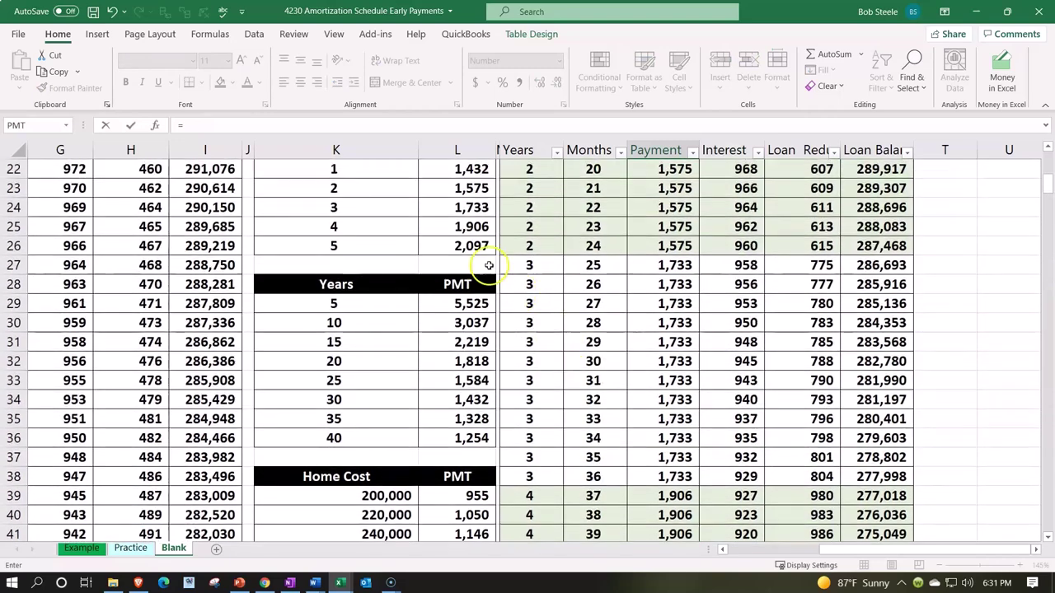
{"action": "left_click", "coordinate": [467, 246]}
{"action": "key", "text": "F4"}
{"action": "key", "text": "Return"}
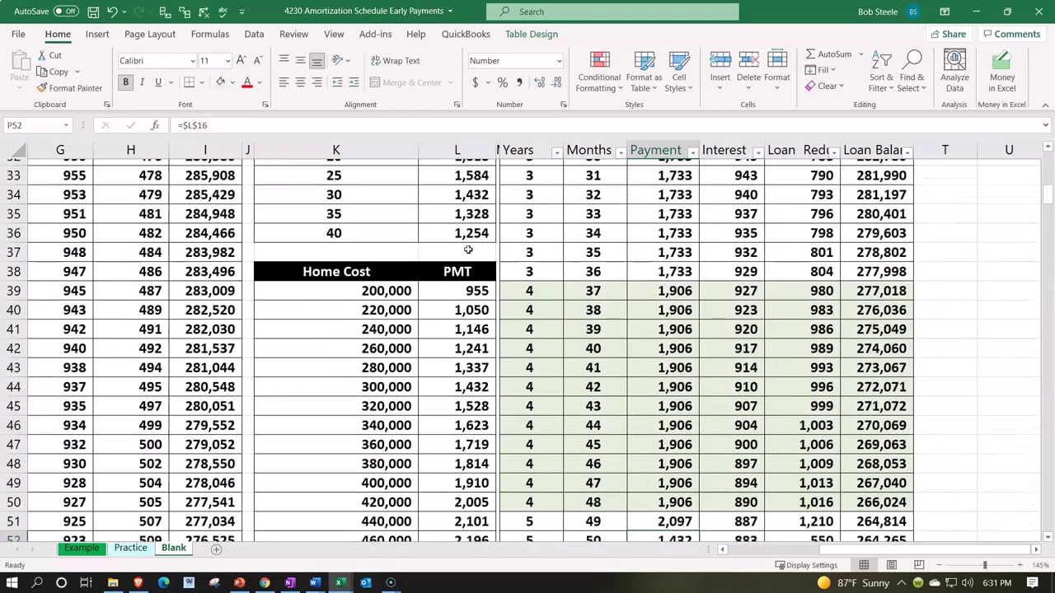
Try to copy the month 49 payment formula from P51 down the rest of the Payment column.
{"action": "left_click", "coordinate": [688, 379]}
{"action": "scroll", "coordinate": [690, 379], "scroll_direction": "down", "scroll_amount": 1}
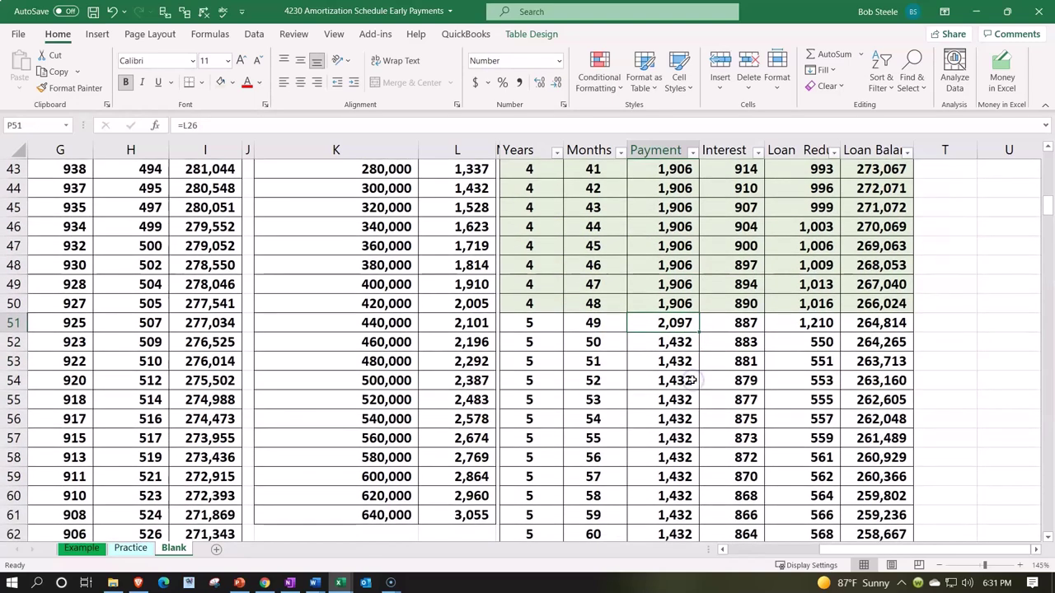
{"action": "double_click", "coordinate": [697, 333]}
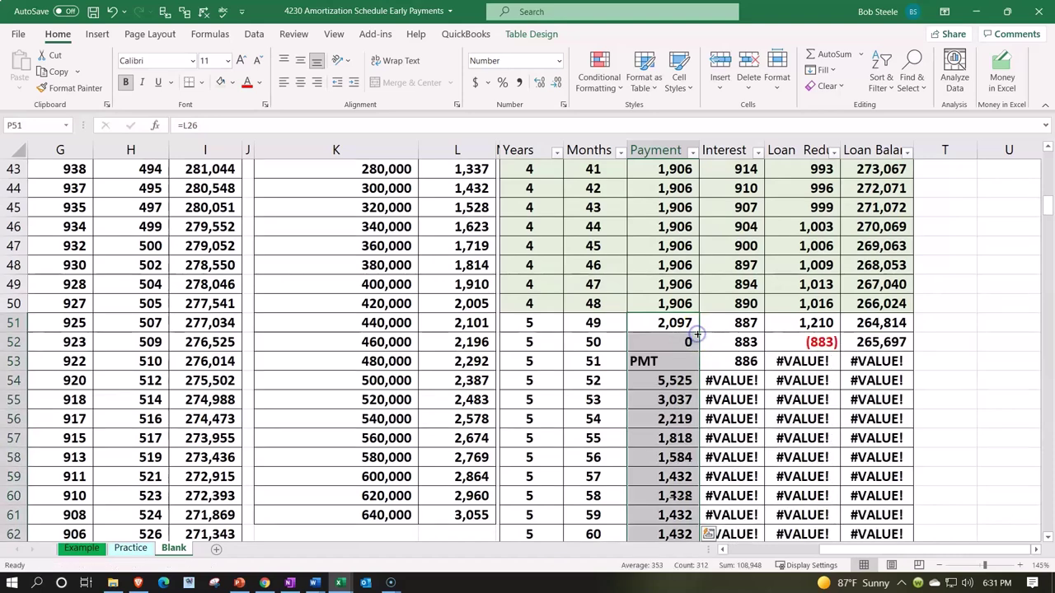
Make the month 49 payment reference in P51 absolute as =$L$26, and copy it down to the end of the Payment column.
{"action": "double_click", "coordinate": [677, 323]}
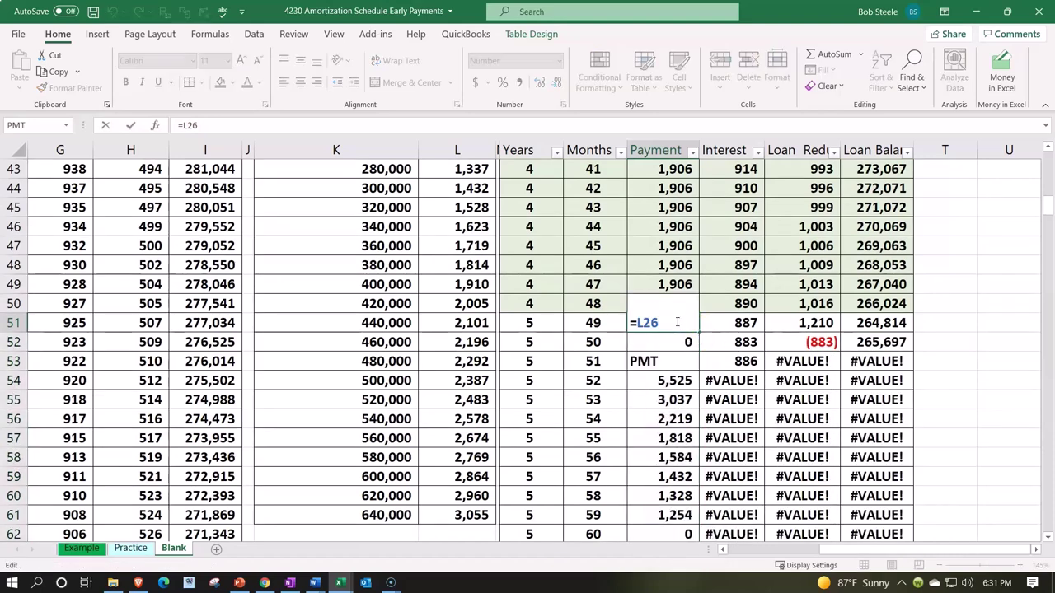
{"action": "key", "text": "F4"}
{"action": "key", "text": "Return"}
{"action": "left_click", "coordinate": [688, 324]}
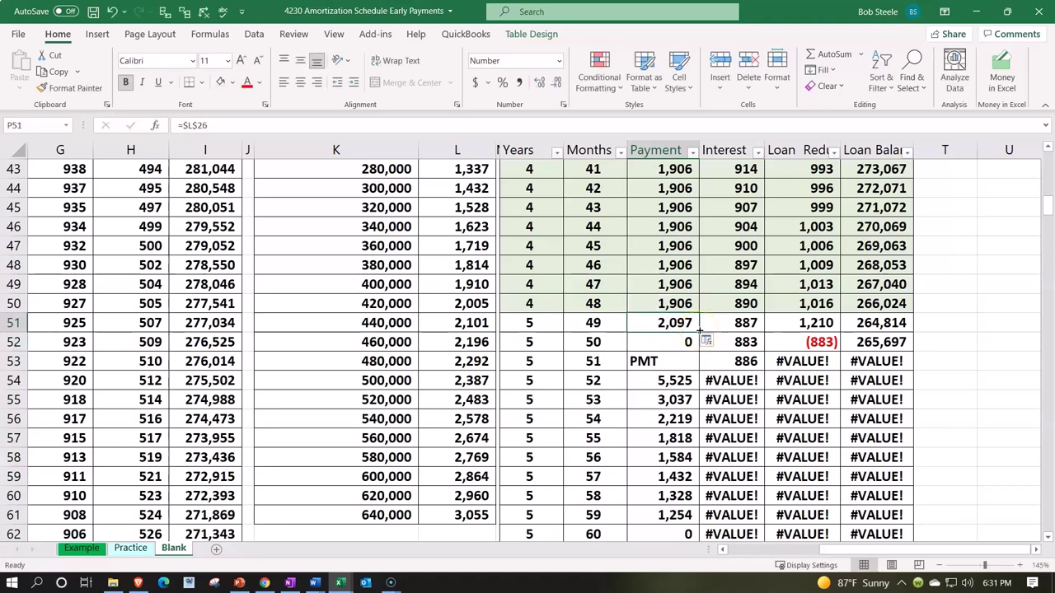
{"action": "double_click", "coordinate": [699, 331]}
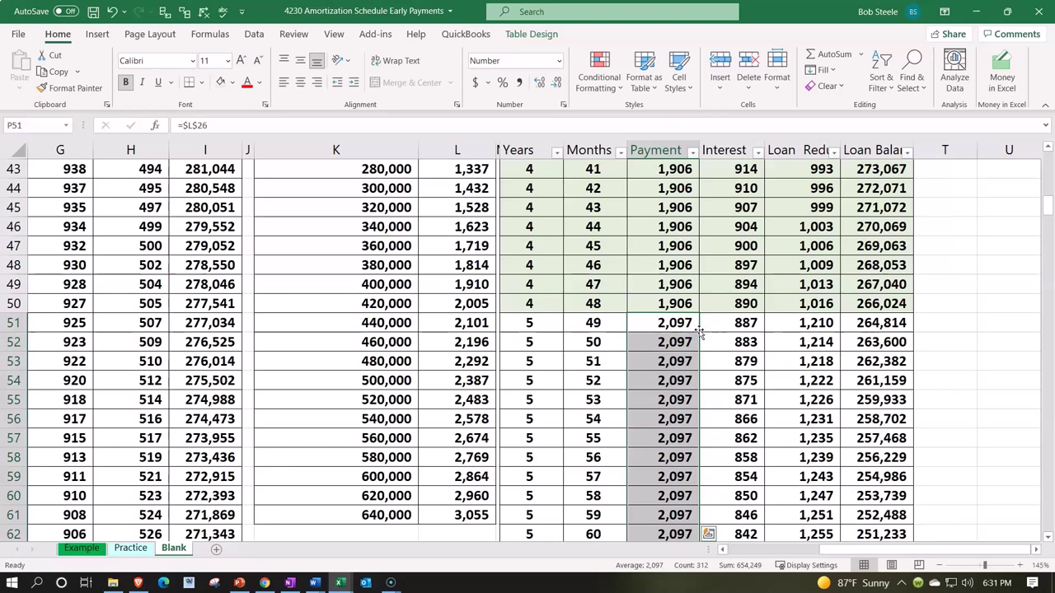
Examine the month 49 payment, interest, loan reduction and balance formulas in row 51.
{"action": "left_click", "coordinate": [669, 326]}
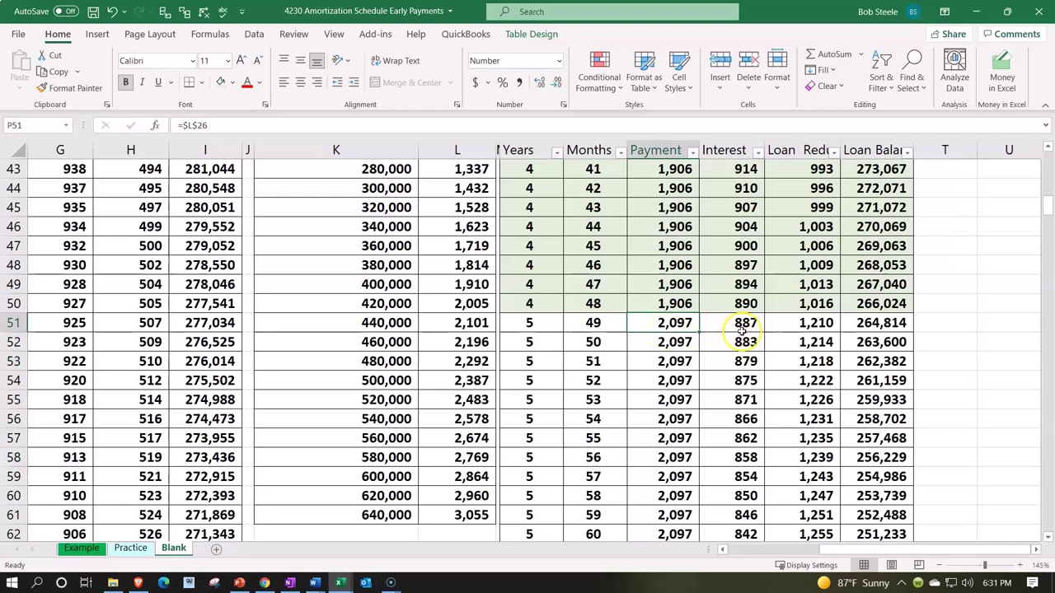
{"action": "left_click", "coordinate": [742, 326]}
{"action": "double_click", "coordinate": [741, 326]}
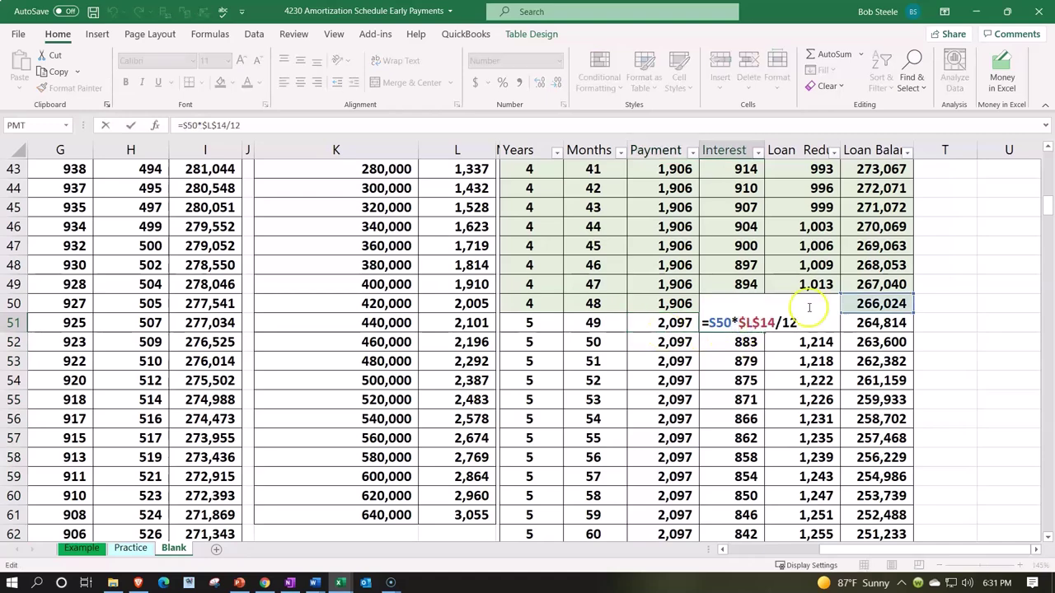
{"action": "scroll", "coordinate": [813, 315], "scroll_direction": "up", "scroll_amount": 10}
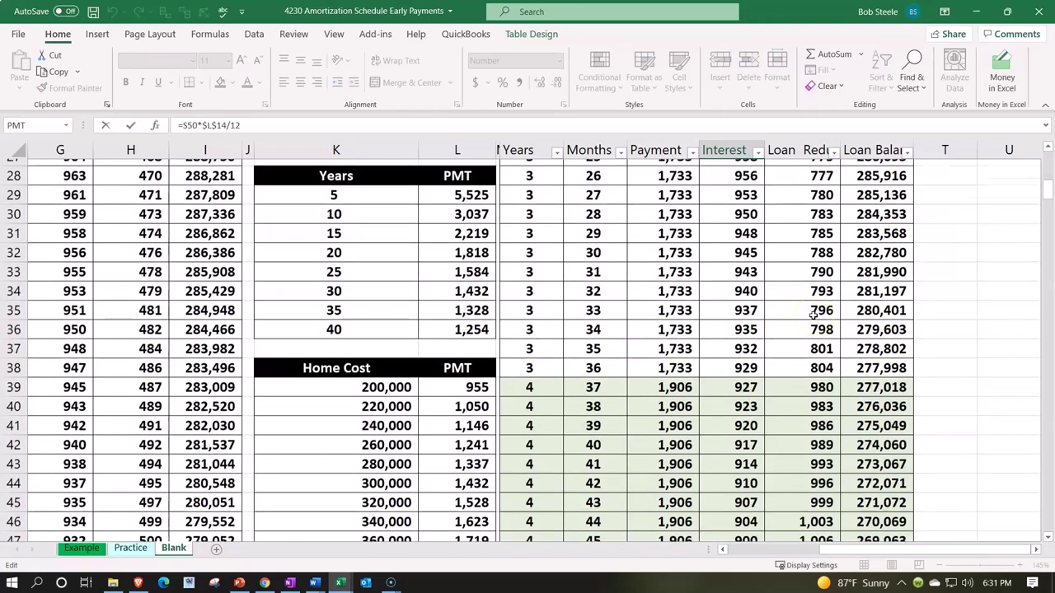
{"action": "scroll", "coordinate": [813, 316], "scroll_direction": "up", "scroll_amount": 1}
{"action": "scroll", "coordinate": [813, 321], "scroll_direction": "down", "scroll_amount": 10}
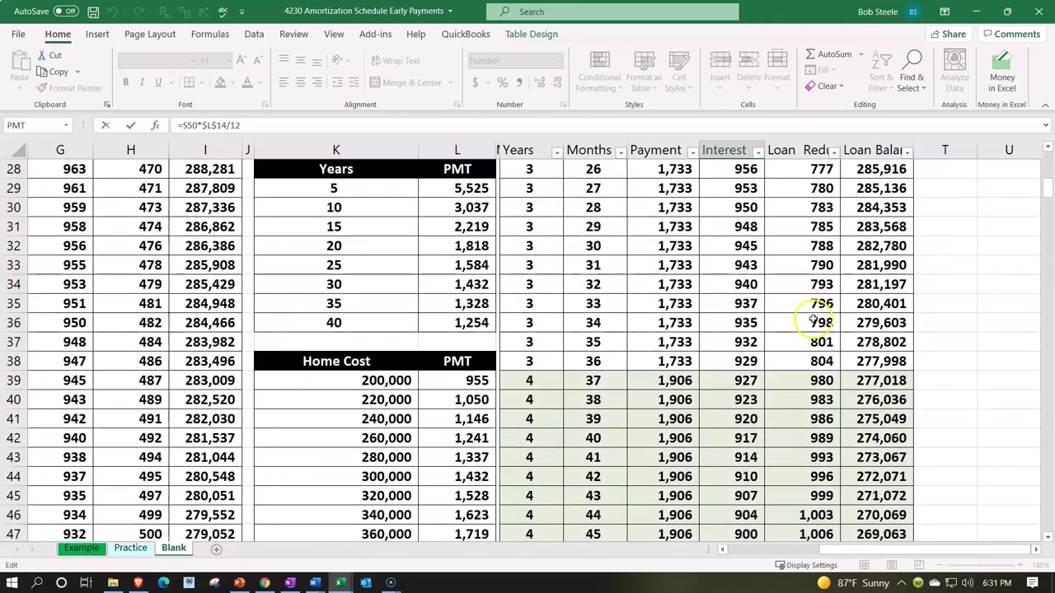
{"action": "key", "text": "Return"}
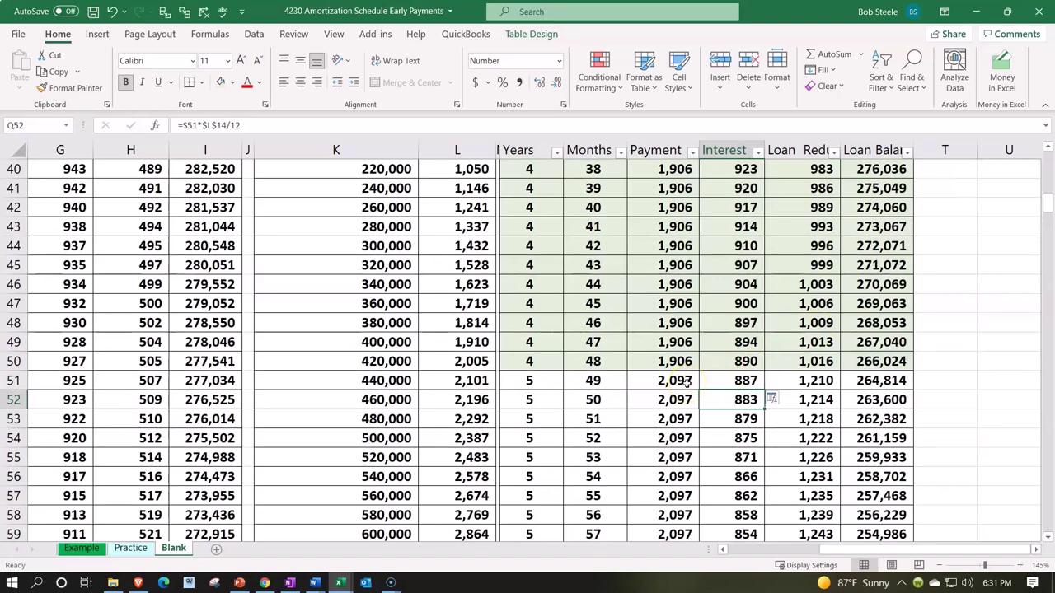
{"action": "left_click", "coordinate": [824, 380]}
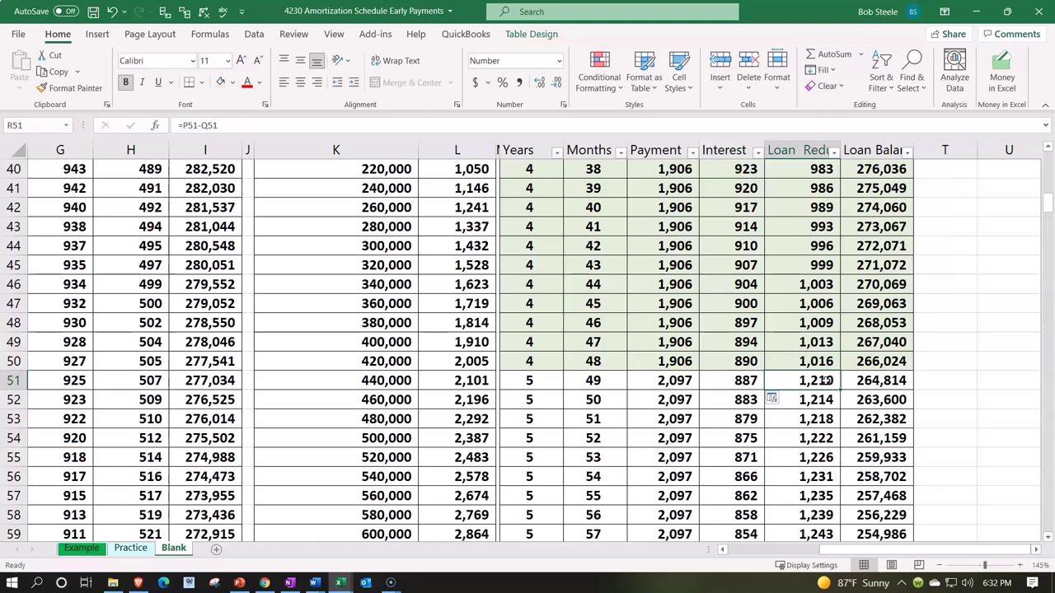
{"action": "left_click", "coordinate": [860, 383]}
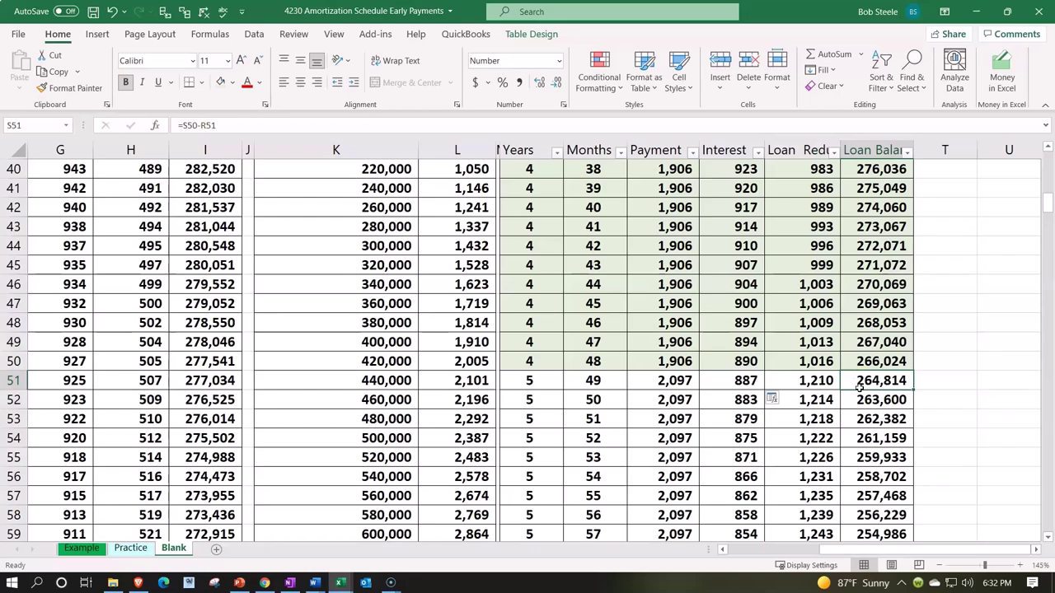
Highlight the month 214 row, N216:S216, where the loan balance first turns negative, with a light green fill.
{"action": "scroll", "coordinate": [859, 387], "scroll_direction": "down", "scroll_amount": 9}
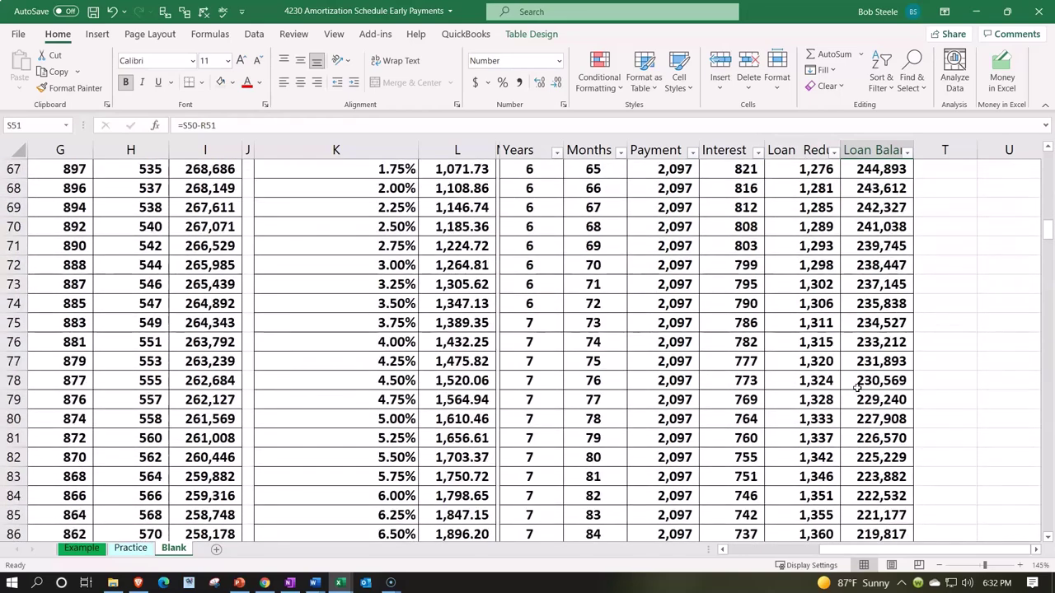
{"action": "scroll", "coordinate": [860, 387], "scroll_direction": "down", "scroll_amount": 20}
{"action": "scroll", "coordinate": [857, 387], "scroll_direction": "down", "scroll_amount": 20}
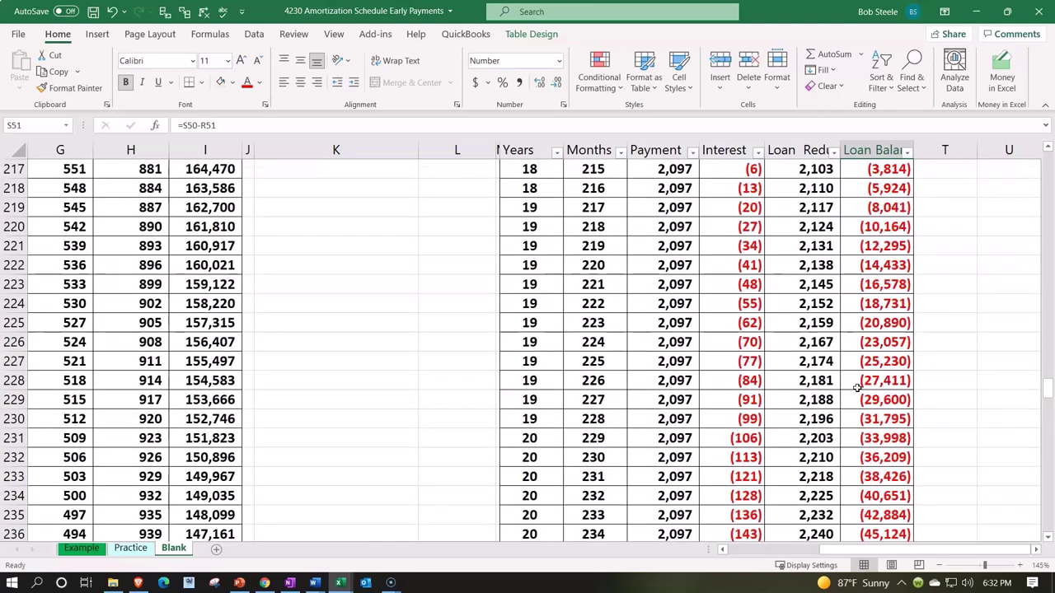
{"action": "scroll", "coordinate": [857, 387], "scroll_direction": "up", "scroll_amount": 4}
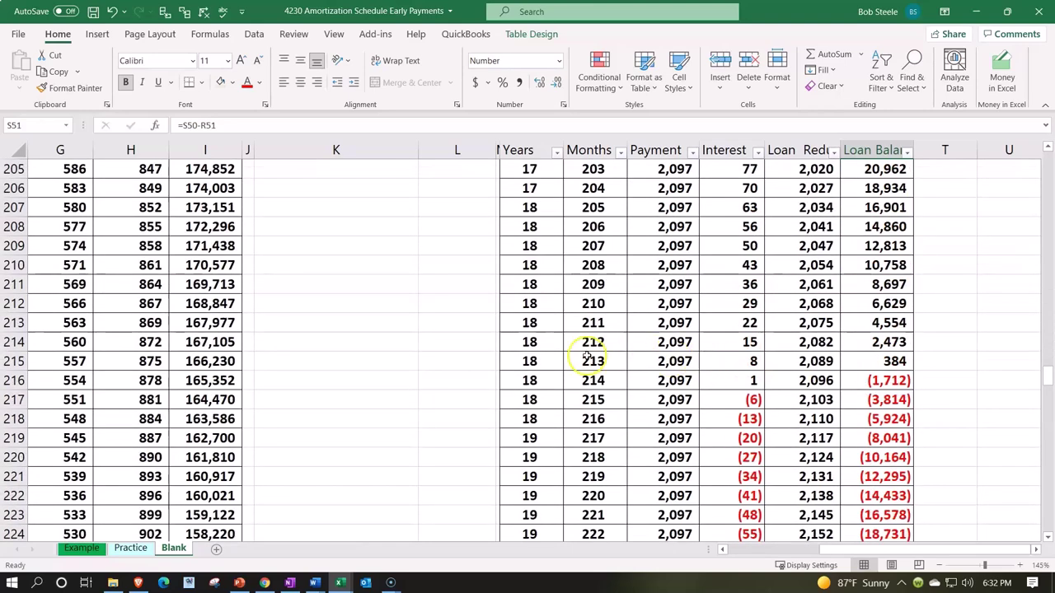
{"action": "left_click", "coordinate": [534, 359]}
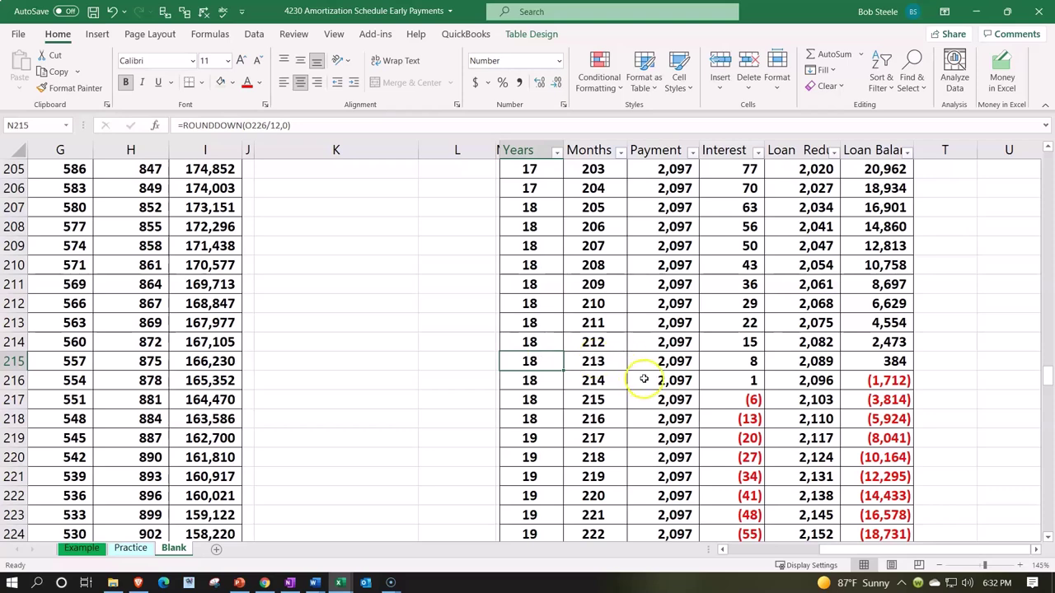
{"action": "left_click_drag", "start_coordinate": [531, 382], "coordinate": [856, 373]}
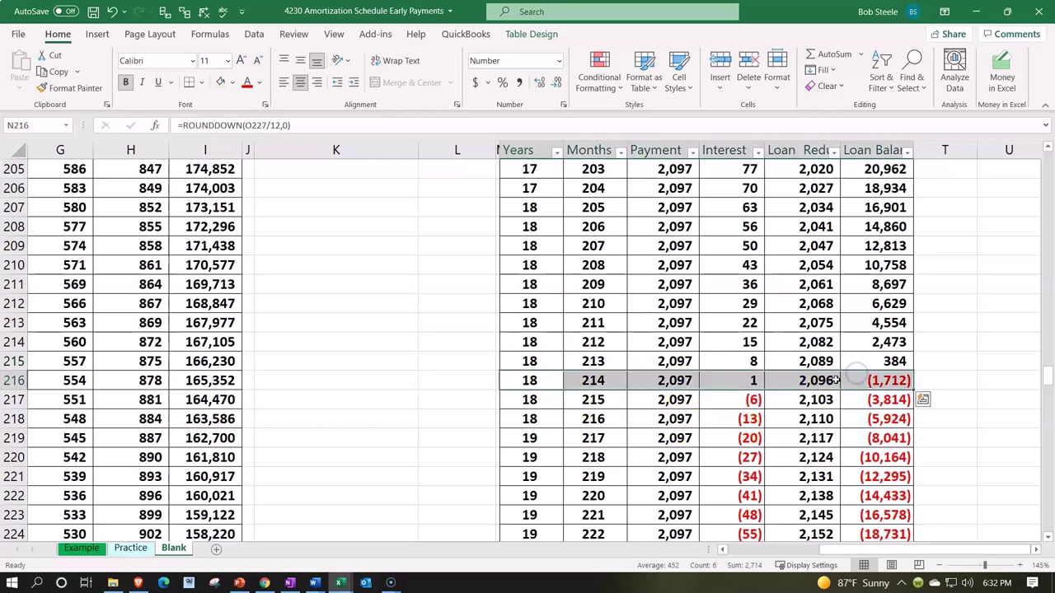
{"action": "right_click", "coordinate": [837, 379]}
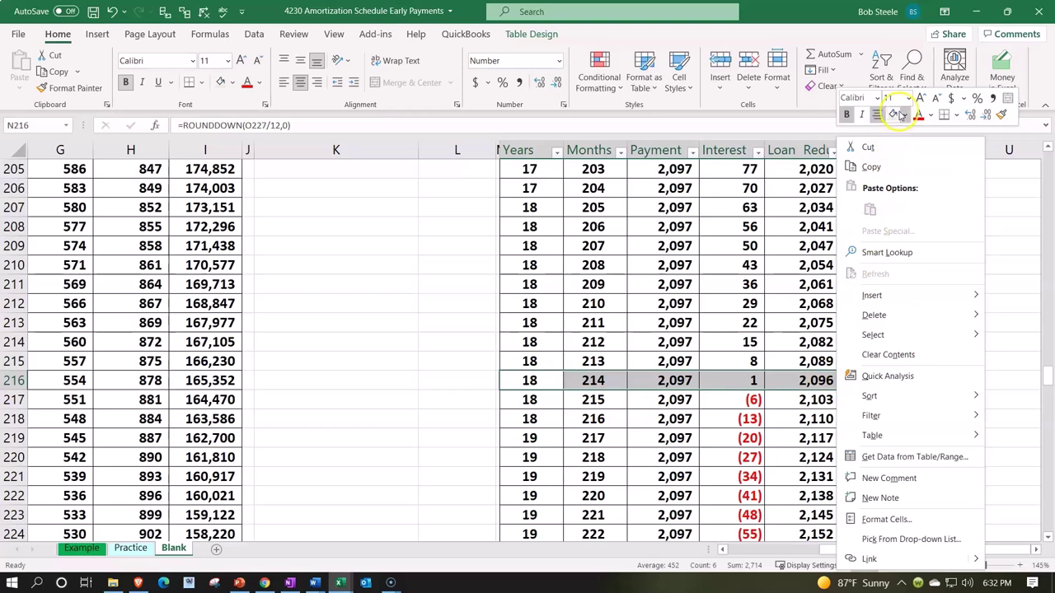
{"action": "left_click", "coordinate": [905, 114]}
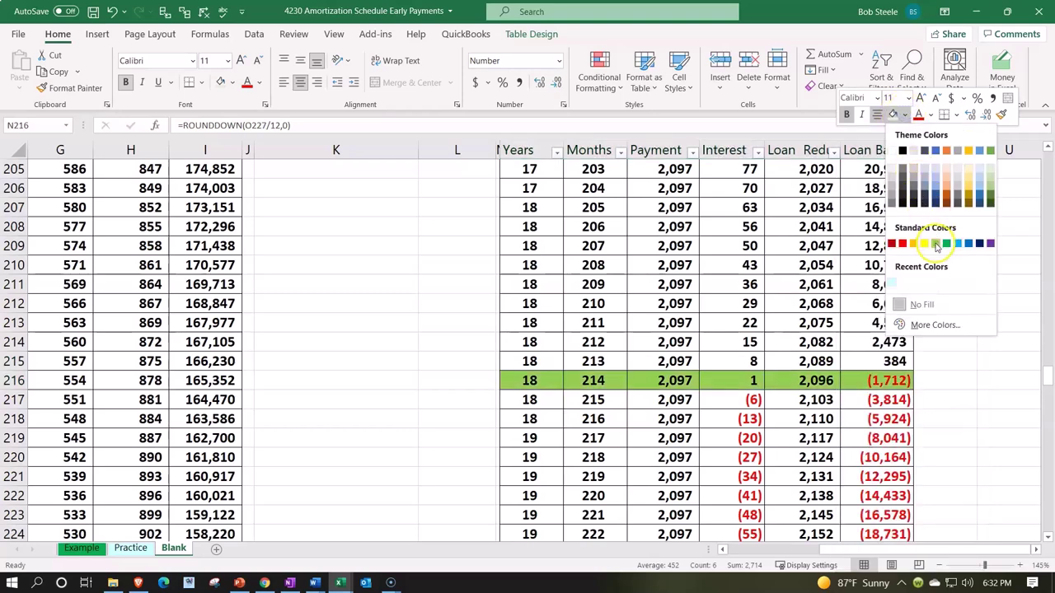
{"action": "left_click", "coordinate": [942, 243]}
{"action": "left_click", "coordinate": [961, 420]}
Narrow column T to a thin spacer and enter the heading Cash Flow in U1.
{"action": "scroll", "coordinate": [968, 424], "scroll_direction": "down", "scroll_amount": 1}
{"action": "scroll", "coordinate": [976, 434], "scroll_direction": "down", "scroll_amount": 2}
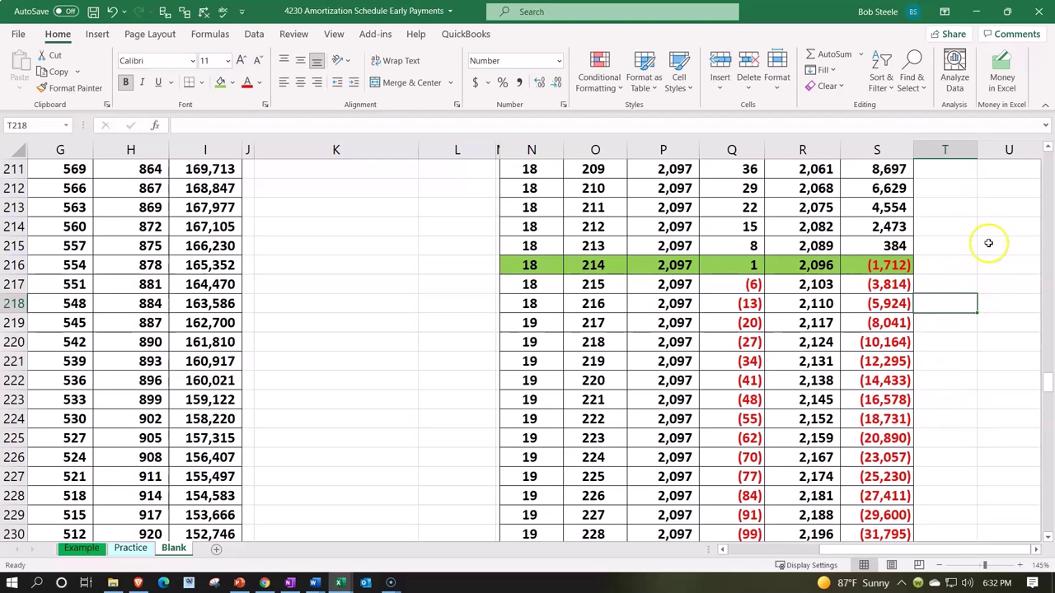
{"action": "left_click_drag", "start_coordinate": [977, 149], "coordinate": [925, 178]}
{"action": "left_click_drag", "start_coordinate": [1048, 381], "coordinate": [1048, 163]}
{"action": "left_click", "coordinate": [961, 169]}
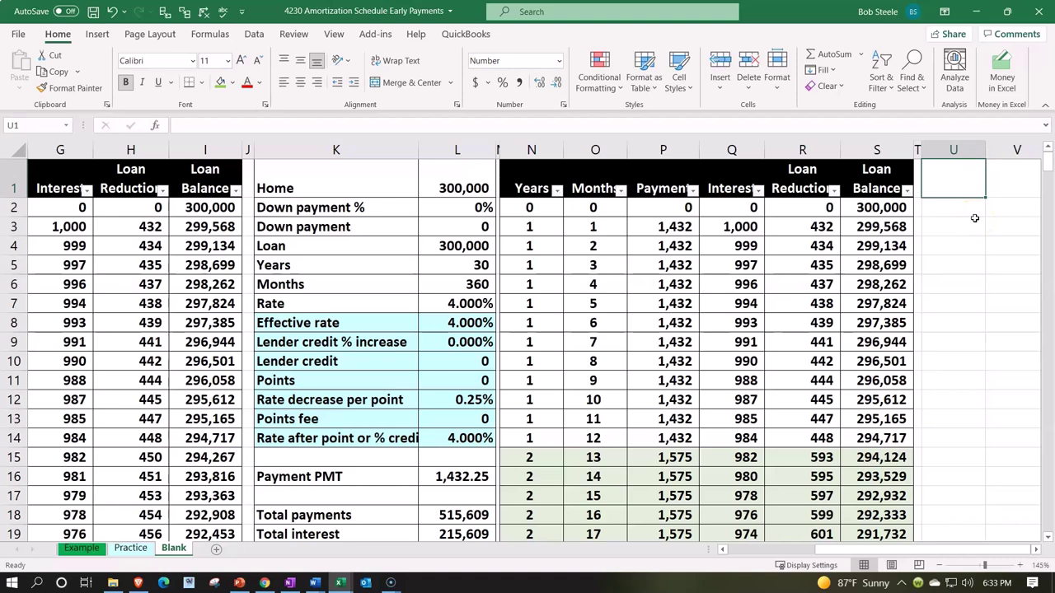
{"action": "type", "text": "Cash Flow"}
{"action": "key", "text": "Return"}
Format the Cash Flow heading in U1 with a black fill, white font and wrapped text.
{"action": "key", "text": "Up"}
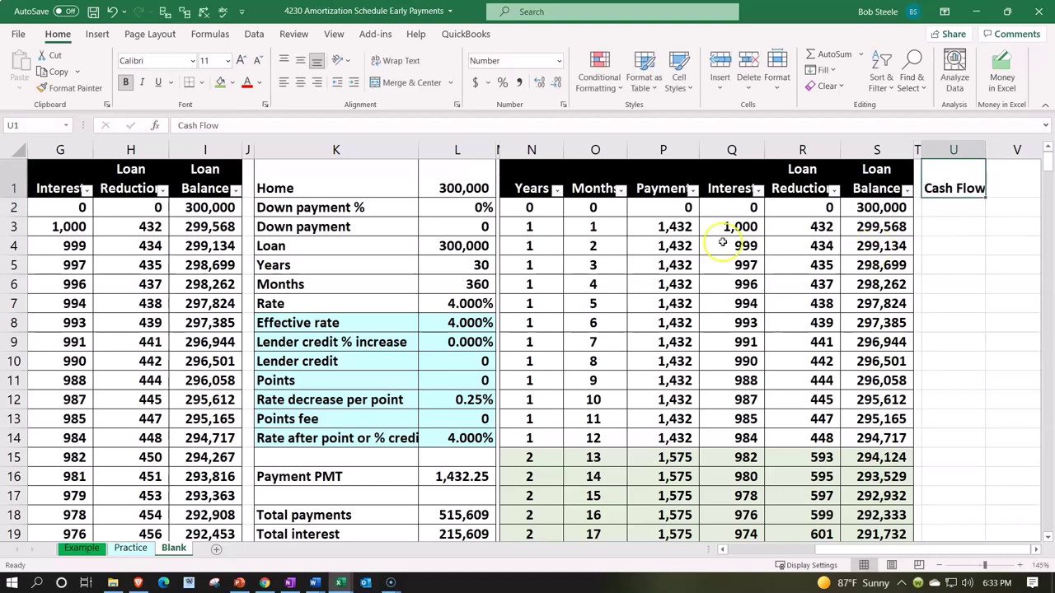
{"action": "left_click", "coordinate": [232, 83]}
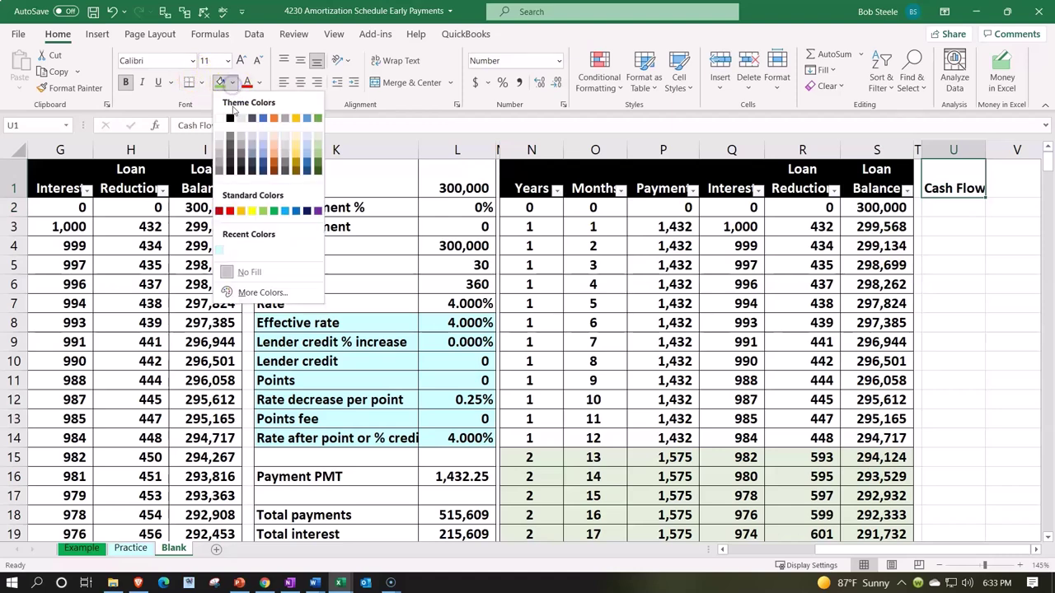
{"action": "left_click", "coordinate": [232, 119]}
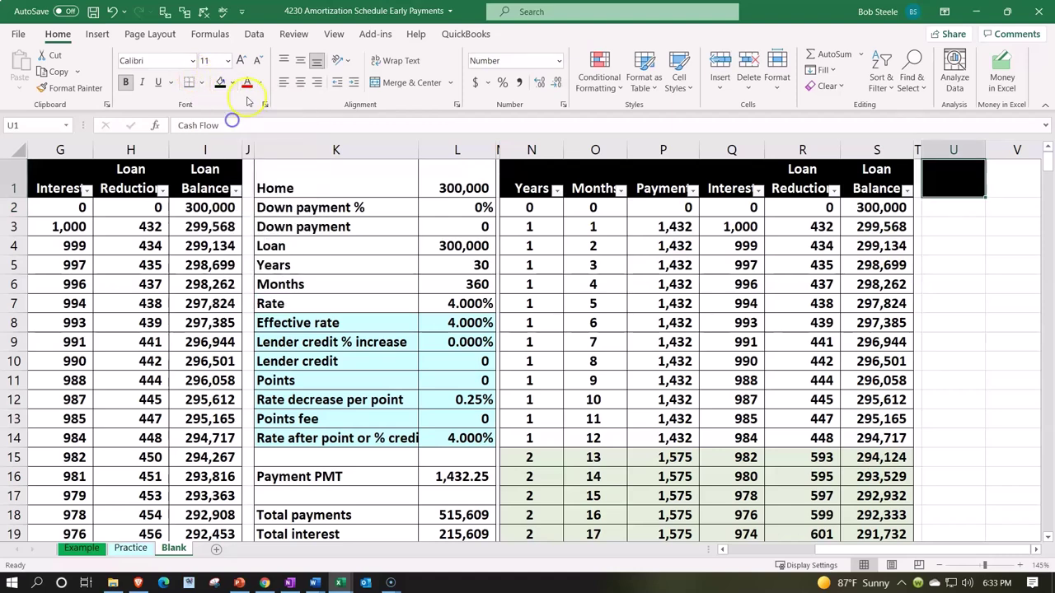
{"action": "left_click", "coordinate": [259, 82]}
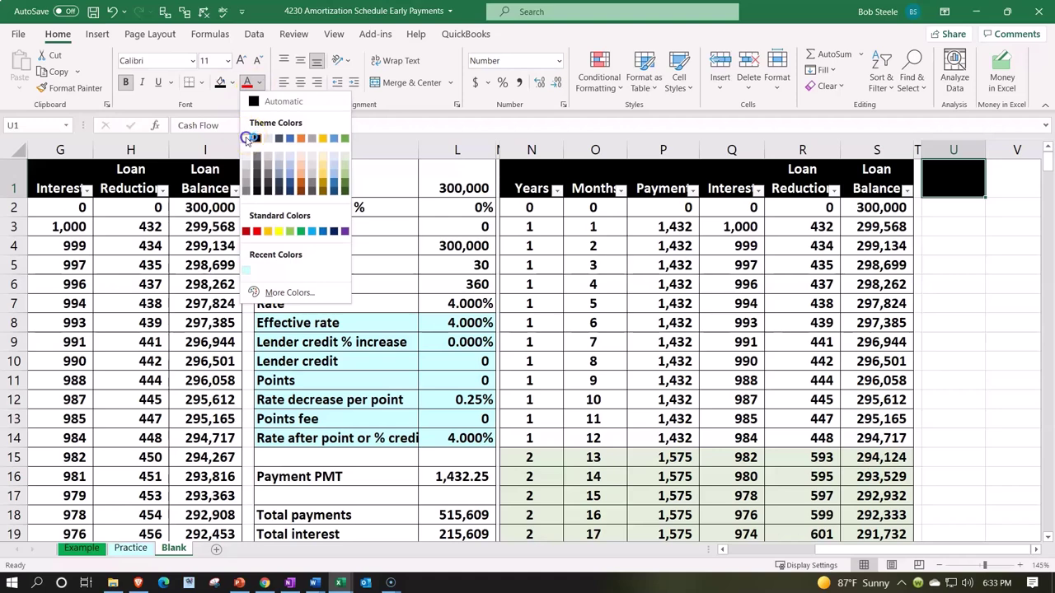
{"action": "left_click", "coordinate": [246, 139]}
{"action": "left_click", "coordinate": [381, 65]}
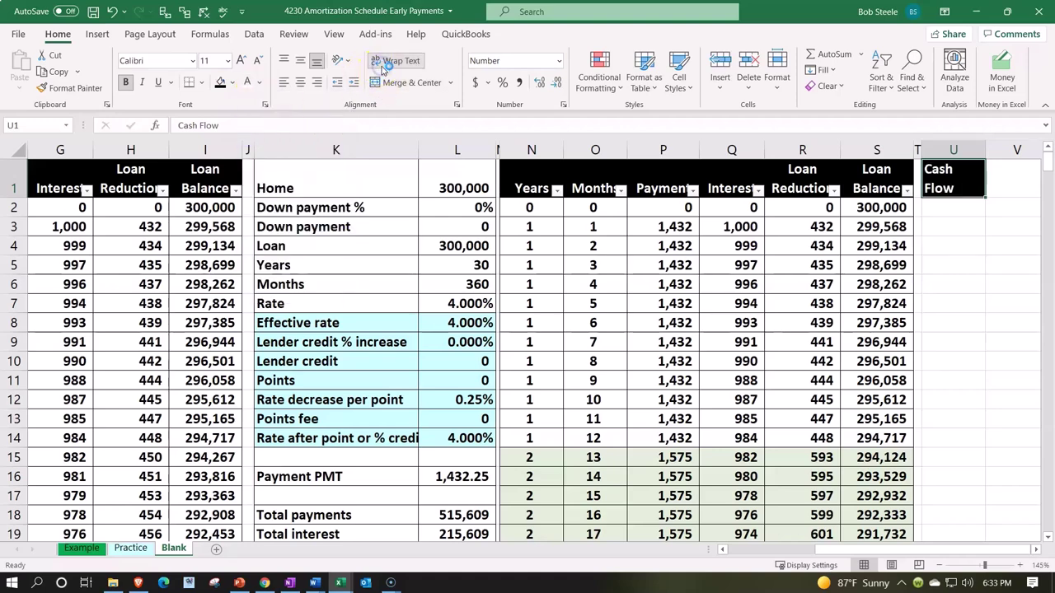
Center the Cash Flow heading and number the months from 0 to 214 down U2:U216.
{"action": "left_click", "coordinate": [300, 82]}
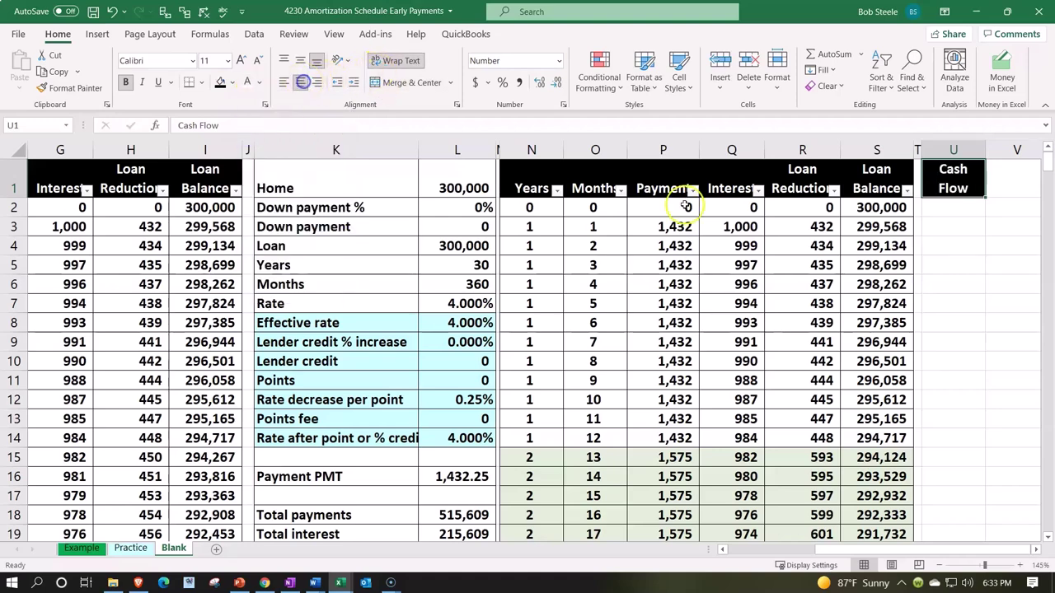
{"action": "left_click", "coordinate": [929, 213]}
{"action": "type", "text": "0"}
{"action": "key", "text": "Return"}
{"action": "type", "text": "1"}
{"action": "key", "text": "Return"}
{"action": "type", "text": "2"}
{"action": "key", "text": "Return"}
{"action": "left_click_drag", "start_coordinate": [929, 209], "coordinate": [944, 281]}
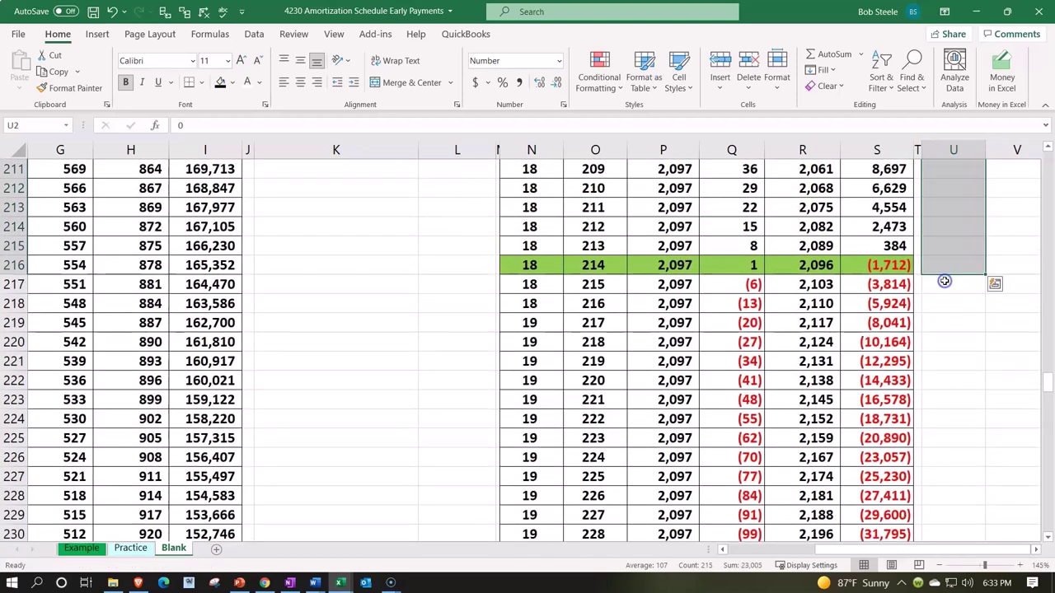
Enter the month 0 cash flow in V2 as a reference to the Loan amount in L4.
{"action": "left_click", "coordinate": [987, 249]}
{"action": "key", "text": "ctrl+Up"}
{"action": "scroll", "coordinate": [987, 249], "scroll_direction": "up", "scroll_amount": 1}
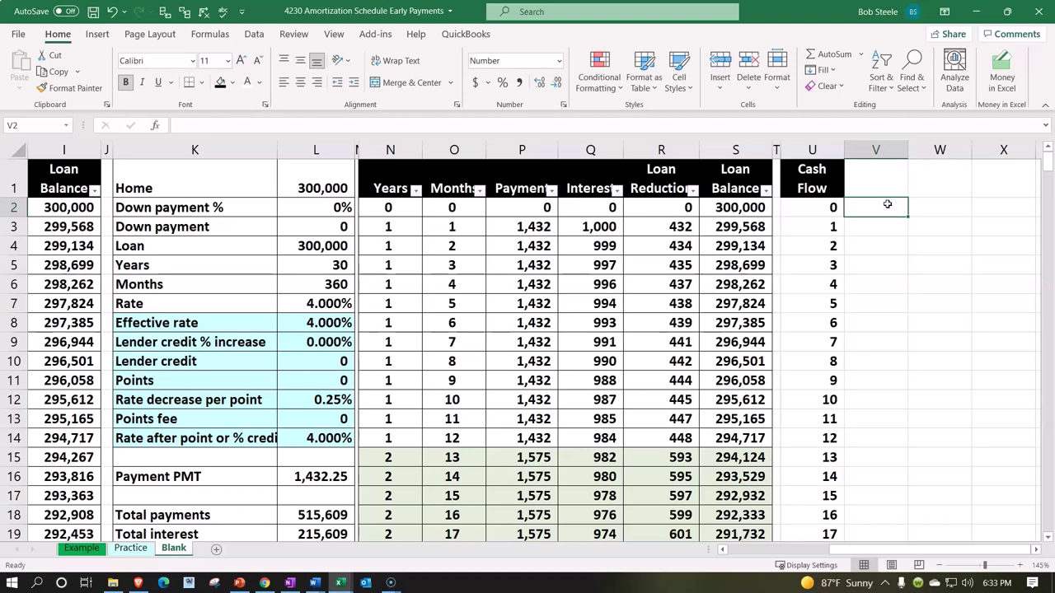
{"action": "type", "text": "="}
{"action": "key", "text": "Left"}
{"action": "key", "text": "Left"}
{"action": "key", "text": "Left"}
{"action": "key", "text": "Left"}
{"action": "key", "text": "Left"}
{"action": "key", "text": "Left"}
{"action": "key", "text": "Left"}
{"action": "key", "text": "Left"}
{"action": "key", "text": "Left"}
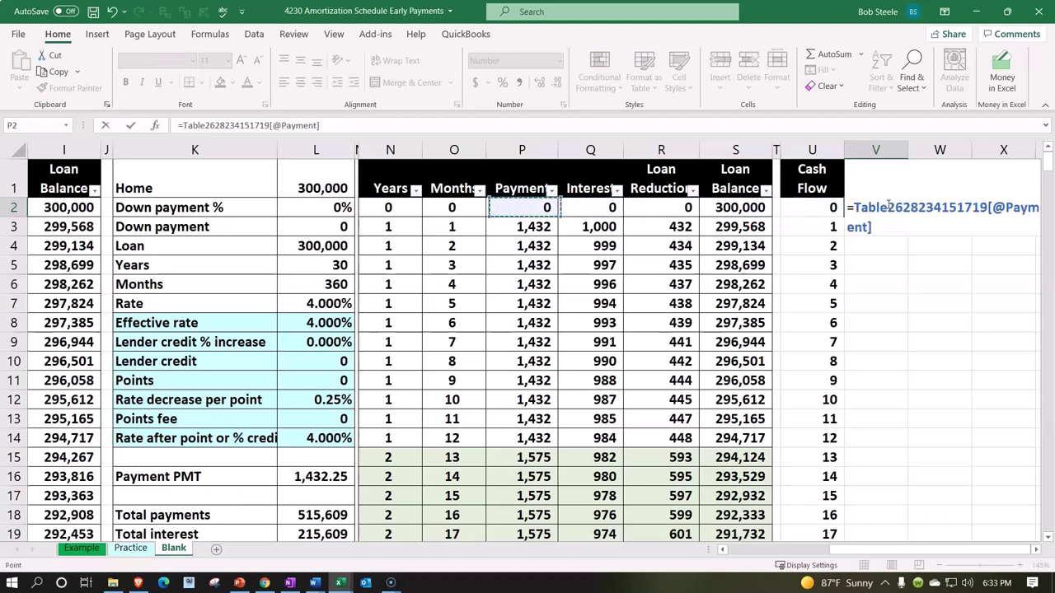
{"action": "key", "text": "Down"}
{"action": "key", "text": "Down"}
{"action": "key", "text": "Left"}
{"action": "key", "text": "Return"}
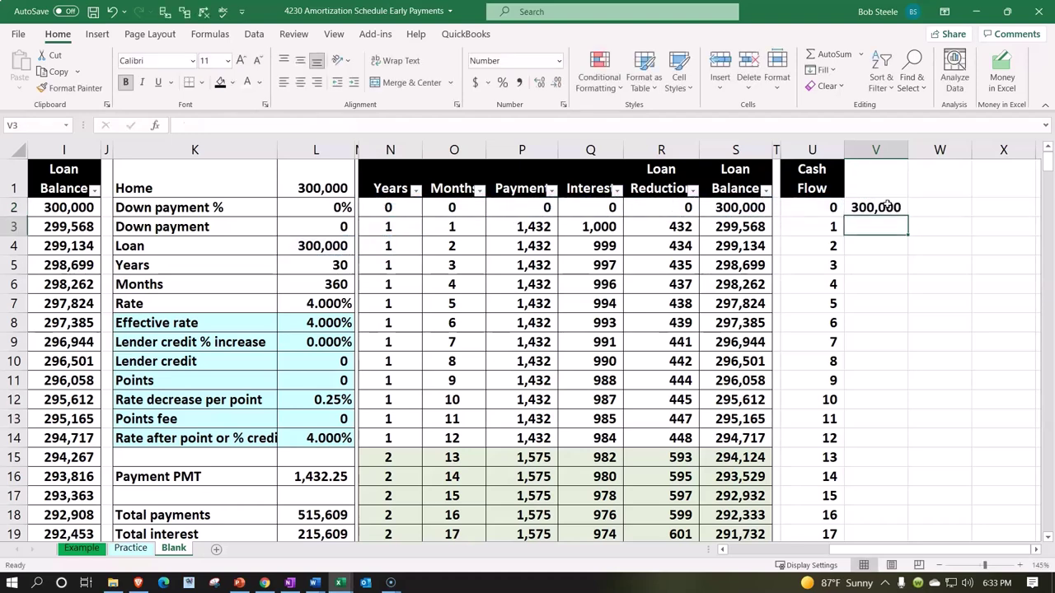
Enter the month 1 cash flow in V3 as the negative of that row's Payment.
{"action": "type", "text": "-"}
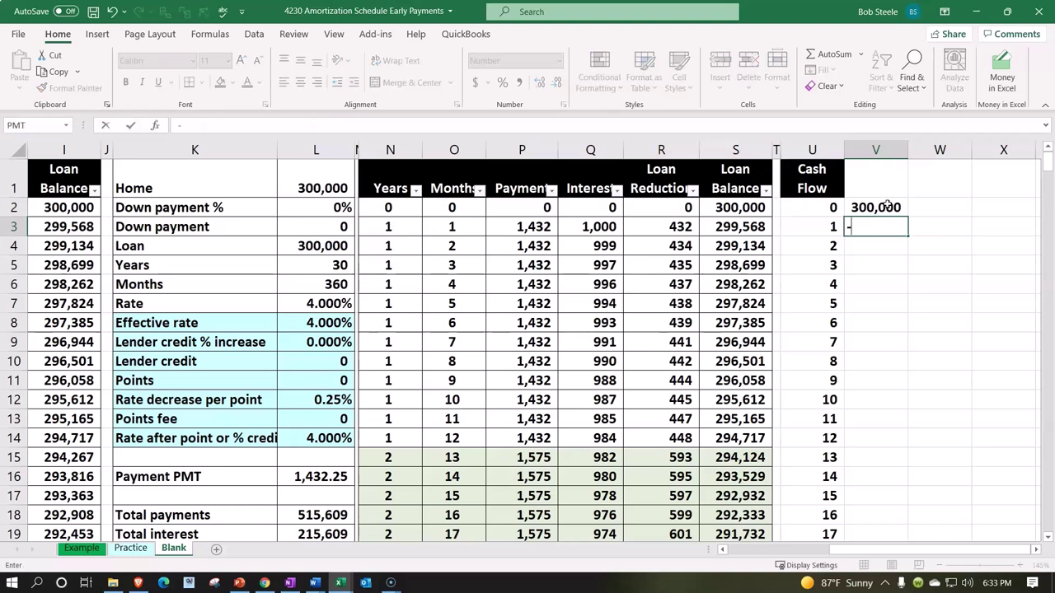
{"action": "key", "text": "Left"}
{"action": "key", "text": "Left"}
{"action": "key", "text": "Left"}
{"action": "key", "text": "Left"}
{"action": "key", "text": "Left"}
{"action": "key", "text": "Left"}
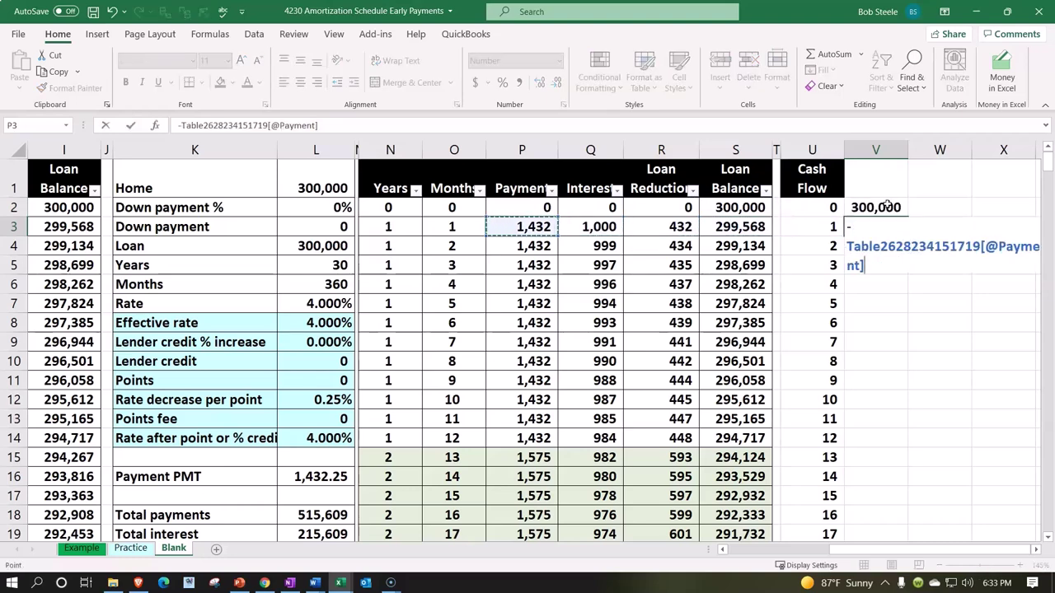
{"action": "key", "text": "Return"}
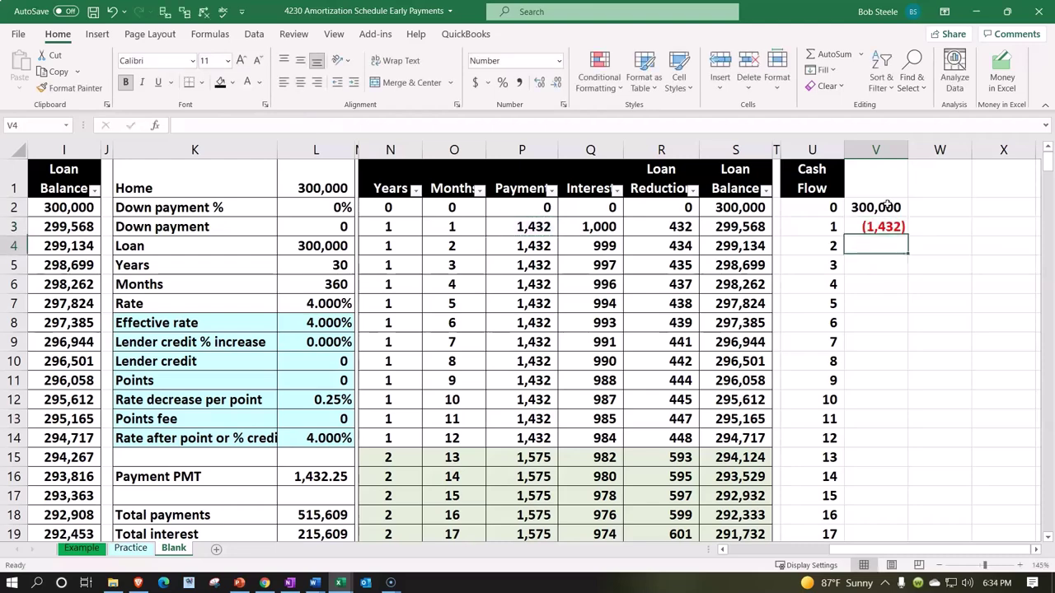
Fill the negative payment formula from V3 down to month 214 in V216.
{"action": "left_click", "coordinate": [900, 230]}
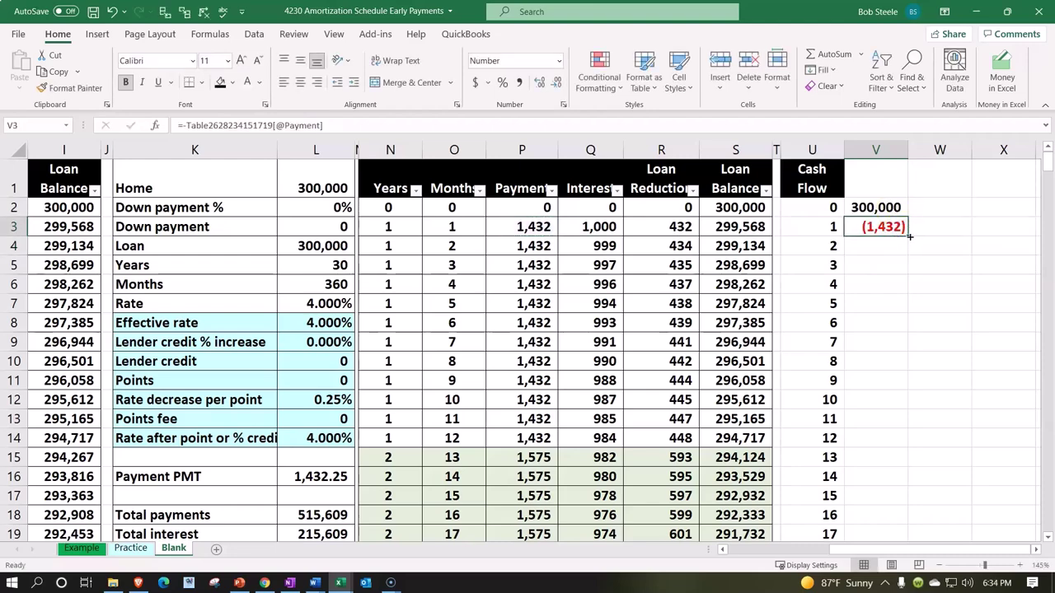
{"action": "double_click", "coordinate": [909, 237]}
{"action": "scroll", "coordinate": [909, 257], "scroll_direction": "down", "scroll_amount": 1}
{"action": "scroll", "coordinate": [909, 257], "scroll_direction": "down", "scroll_amount": 20}
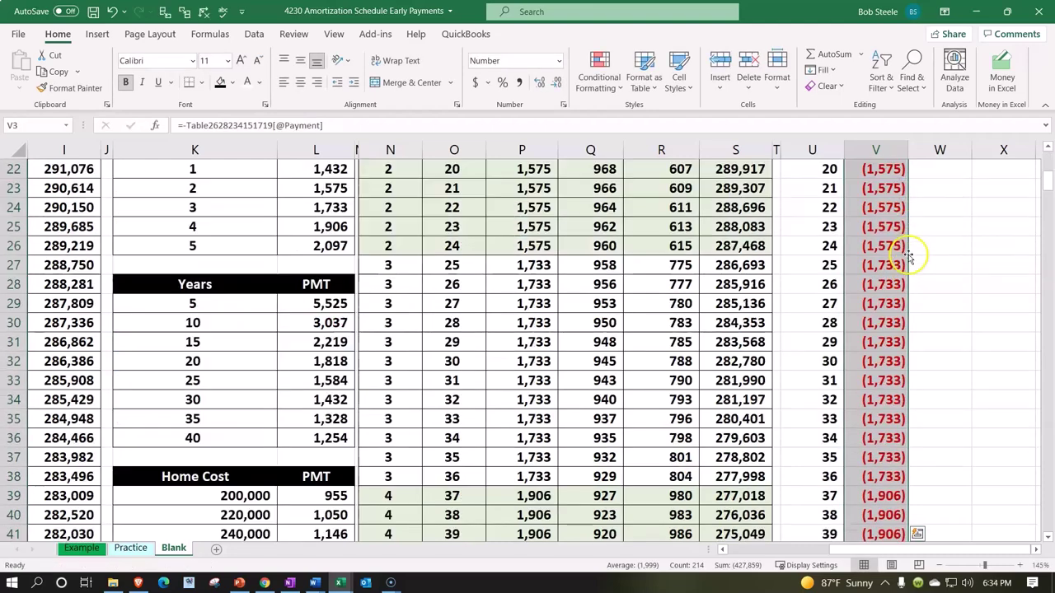
{"action": "scroll", "coordinate": [907, 290], "scroll_direction": "down", "scroll_amount": 20}
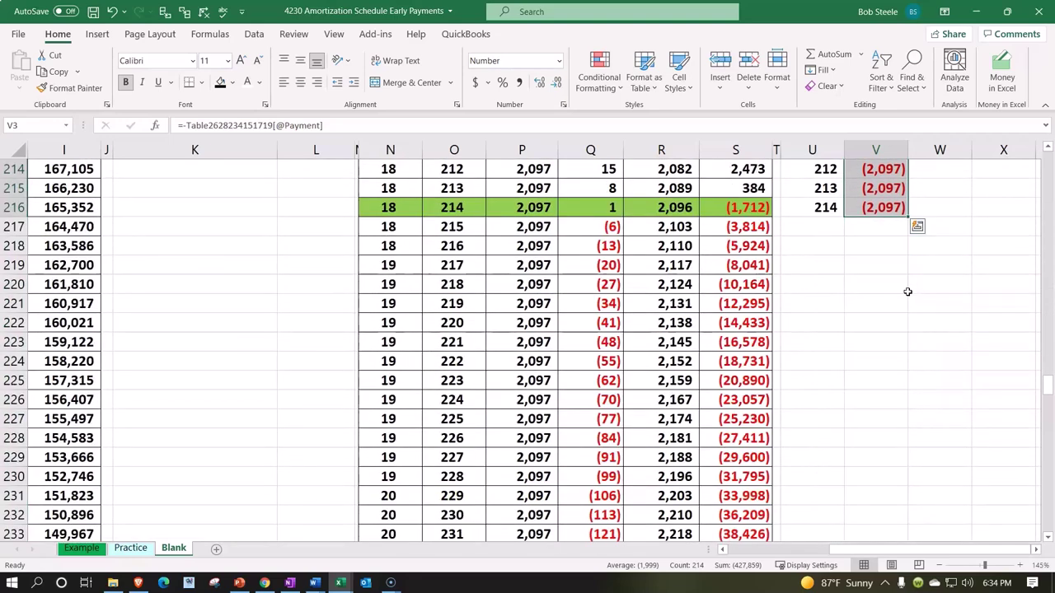
Label U217 Total with the formula =-SUM(V1:V216) in V217, and label U218 IRR.
{"action": "left_click", "coordinate": [814, 234]}
{"action": "type", "text": "Total"}
{"action": "key", "text": "Tab"}
{"action": "type", "text": "=sum"}
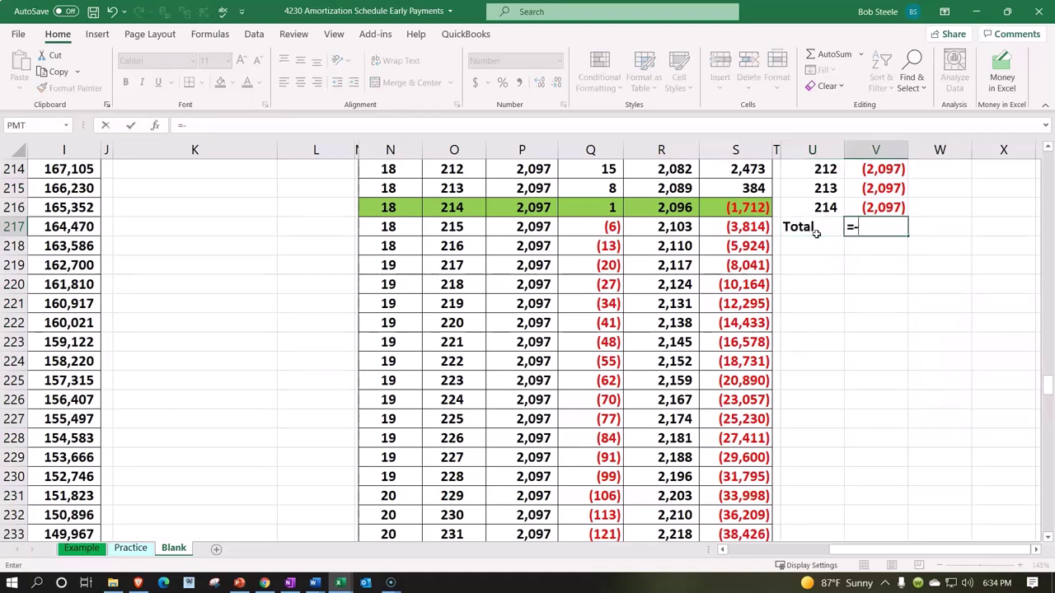
{"action": "type", "text": "("}
{"action": "key", "text": "Up"}
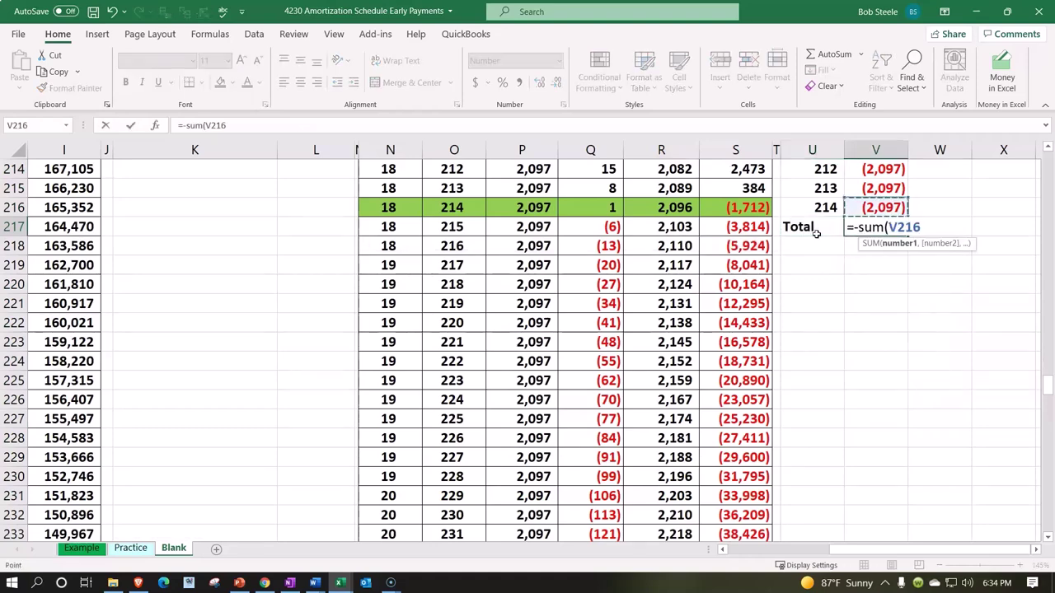
{"action": "key", "text": "shift+Up"}
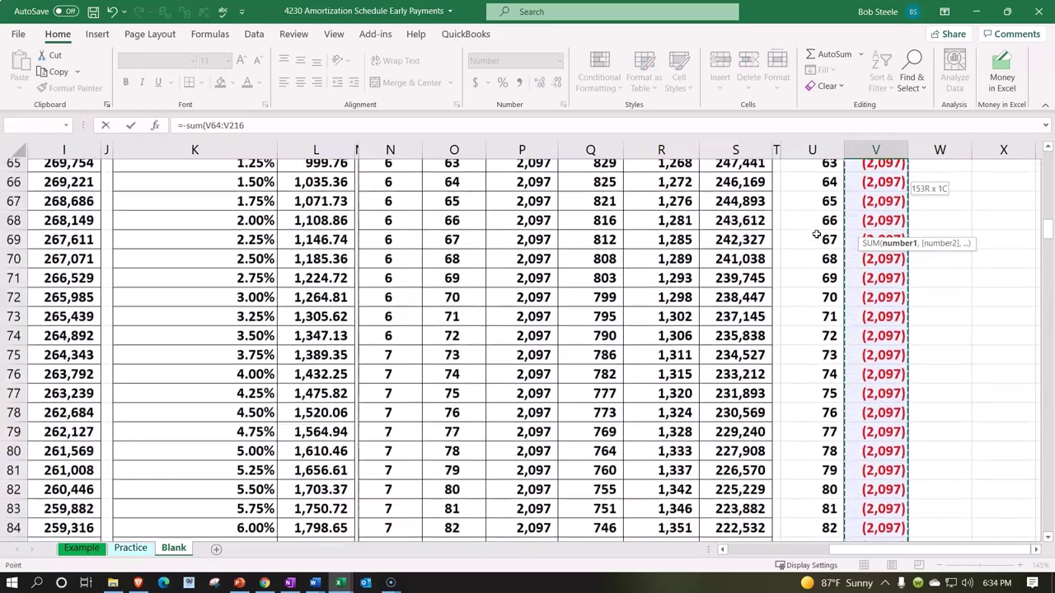
{"action": "key", "text": "shift+Up"}
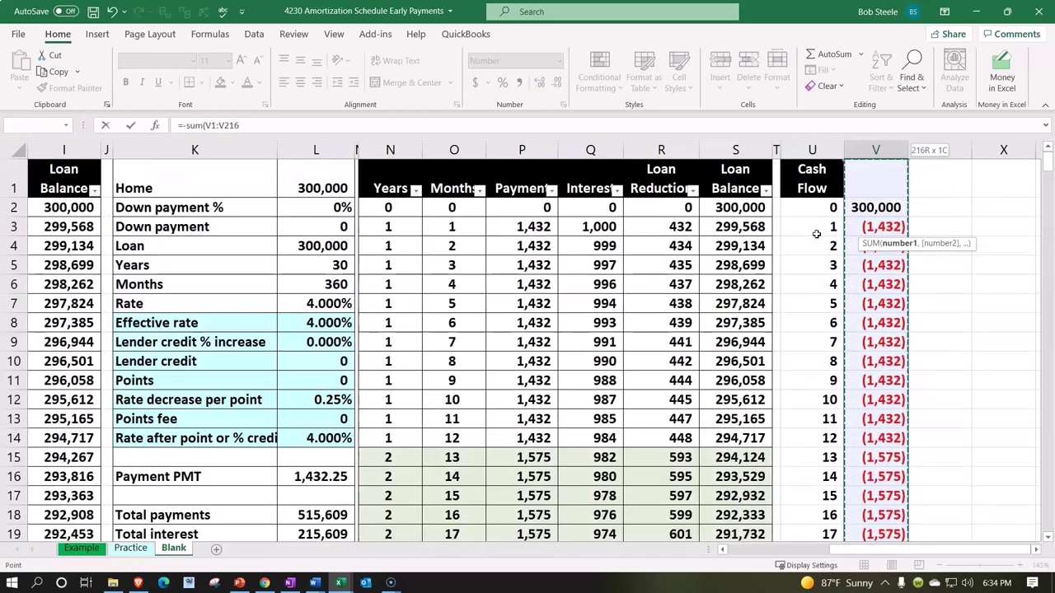
{"action": "key", "text": "Return"}
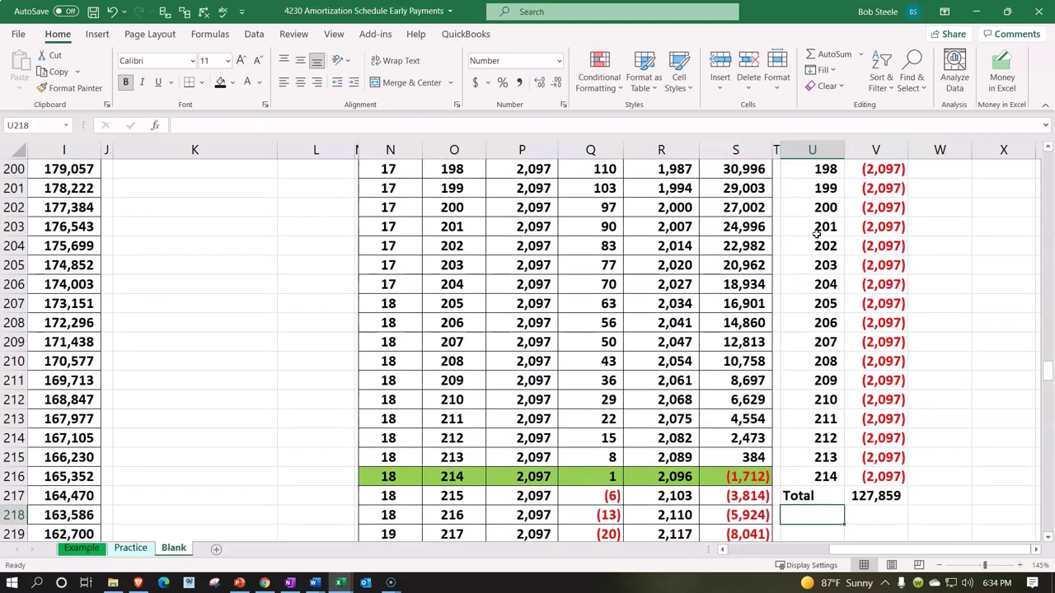
{"action": "type", "text": "IRR"}
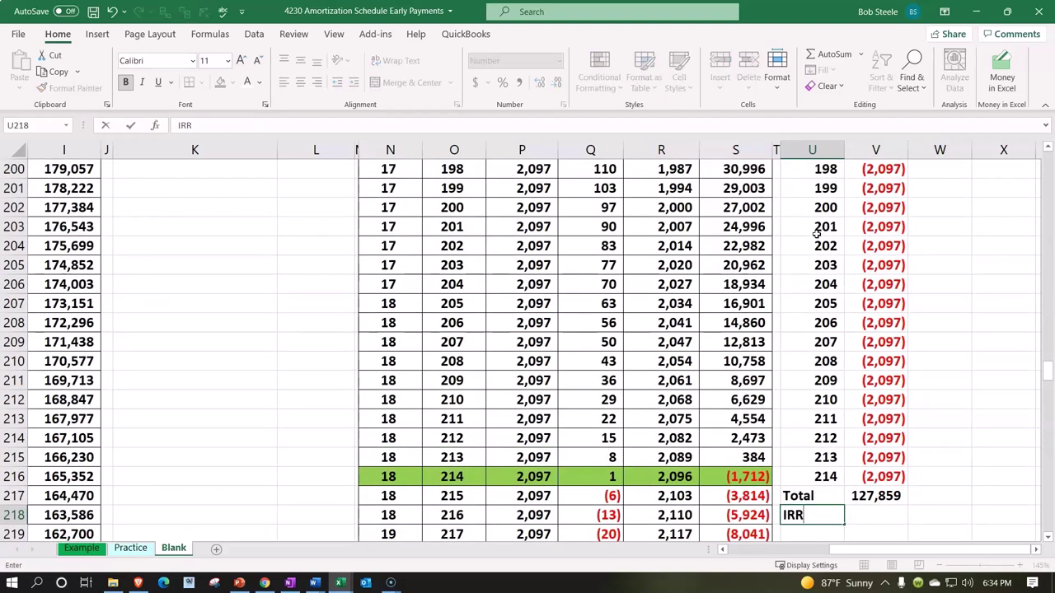
{"action": "key", "text": "Tab"}
{"action": "type", "text": "=irr("}
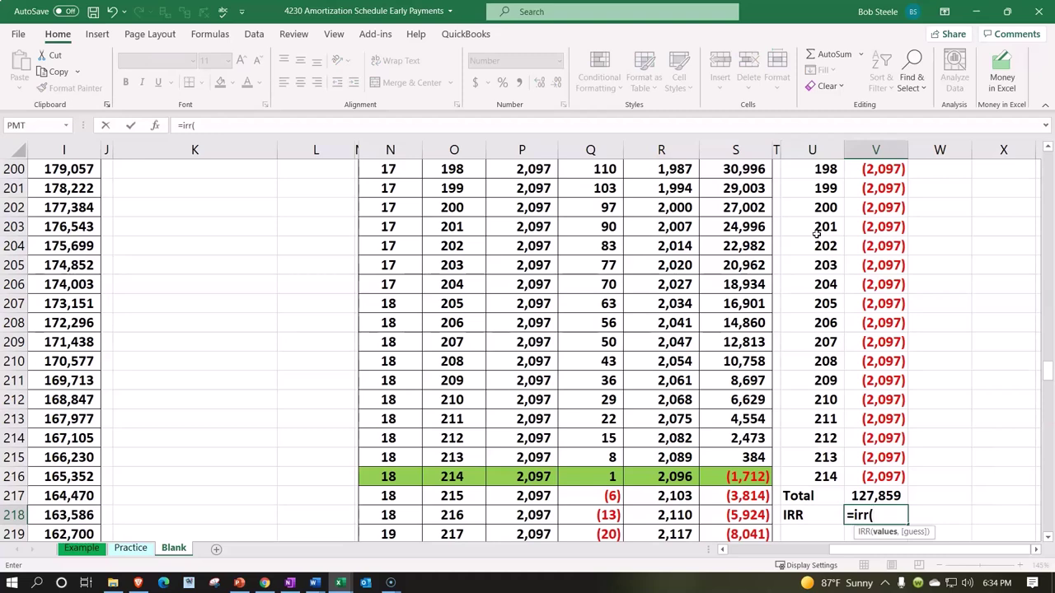
{"action": "key", "text": "Up"}
{"action": "key", "text": "Up"}
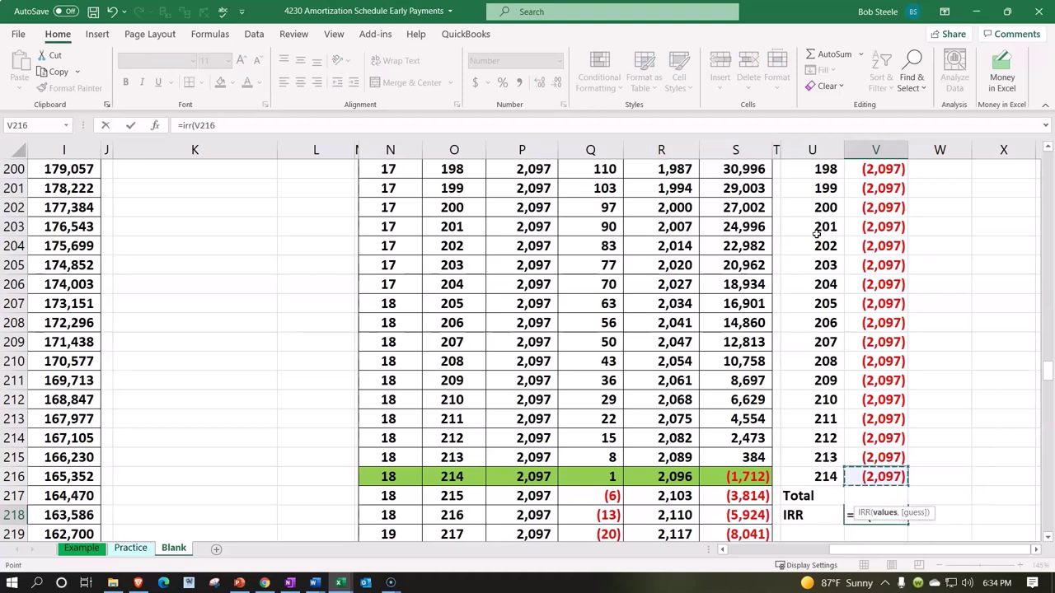
{"action": "key", "text": "BackSpace"}
{"action": "key", "text": "BackSpace"}
{"action": "key", "text": "BackSpace"}
{"action": "key", "text": "BackSpace"}
{"action": "key", "text": "Return"}
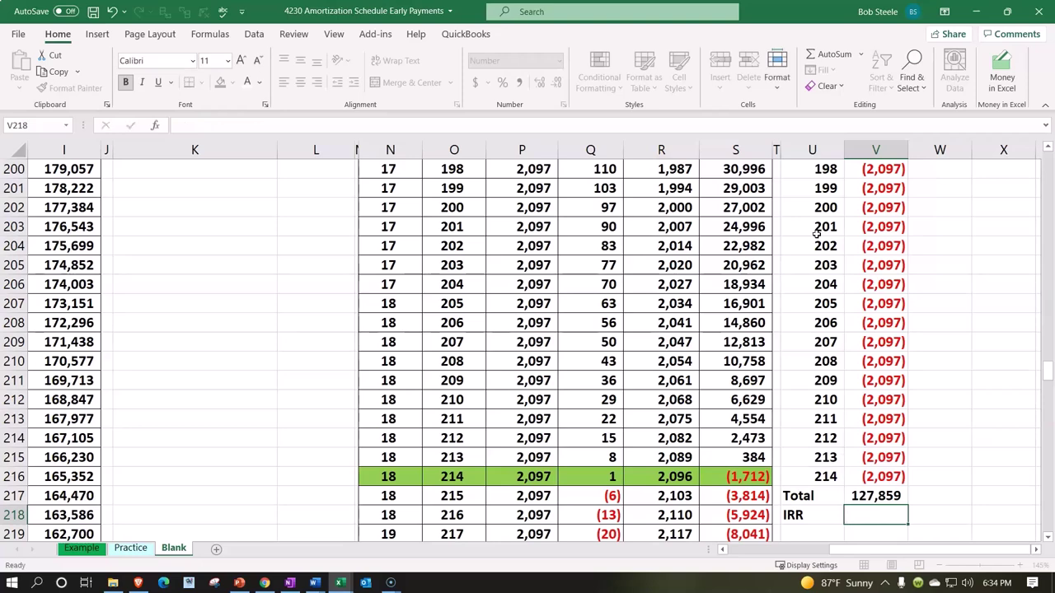
Replace the month 214 cash flow in V216 with the negative of the month 213 loan balance, -S215.
{"action": "key", "text": "Up"}
{"action": "key", "text": "Up"}
{"action": "key", "text": "Up"}
{"action": "key", "text": "Right"}
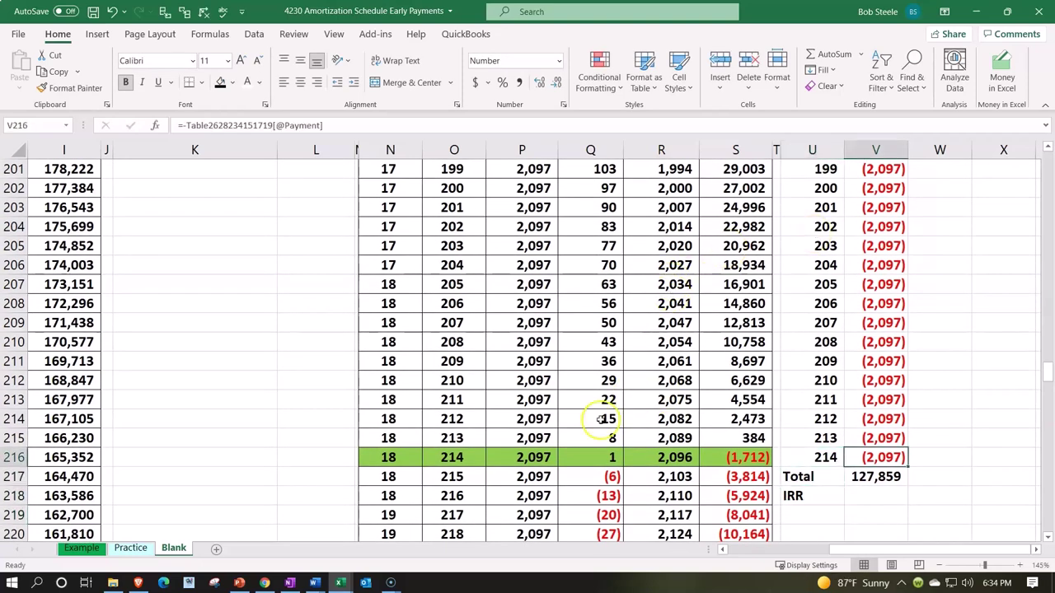
{"action": "type", "text": "-"}
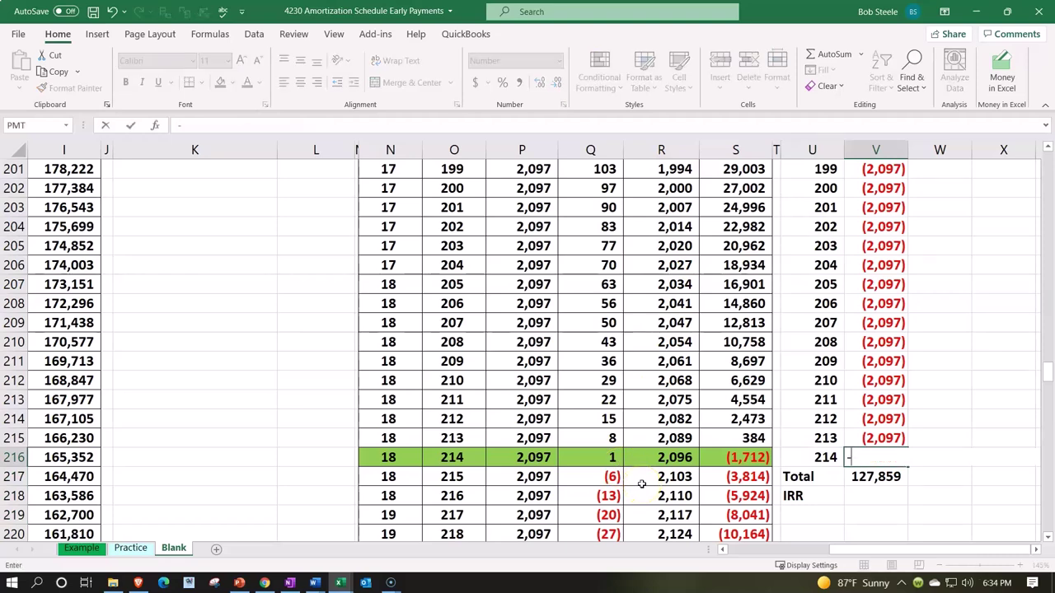
{"action": "key", "text": "Left"}
{"action": "key", "text": "Left"}
{"action": "key", "text": "Left"}
{"action": "key", "text": "Up"}
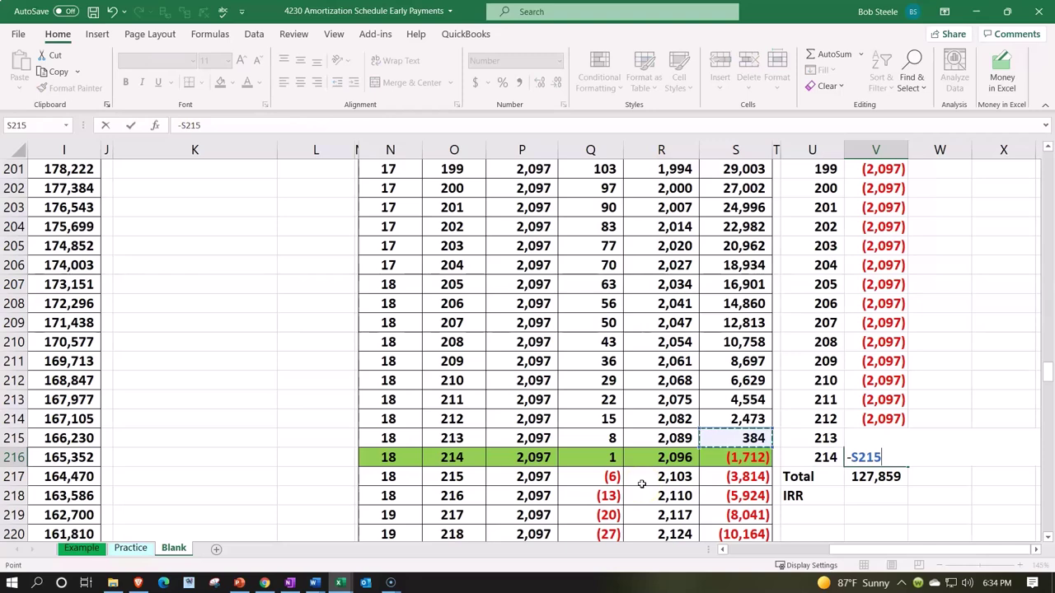
{"action": "key", "text": "Return"}
Calculate the monthly internal rate of return in V218 with =IRR(V2:V216).
{"action": "key", "text": "Down"}
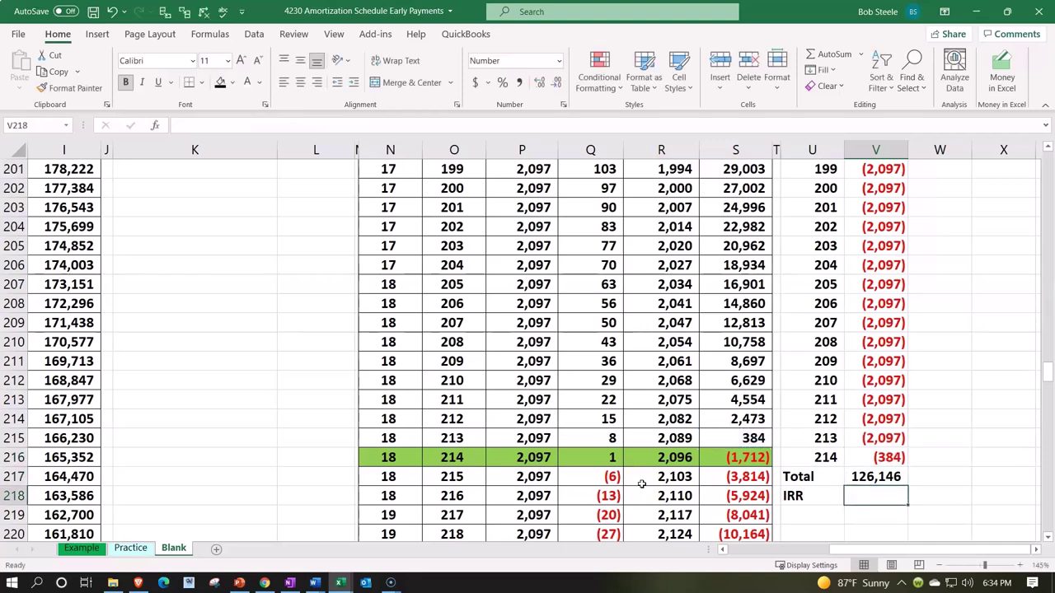
{"action": "type", "text": "="}
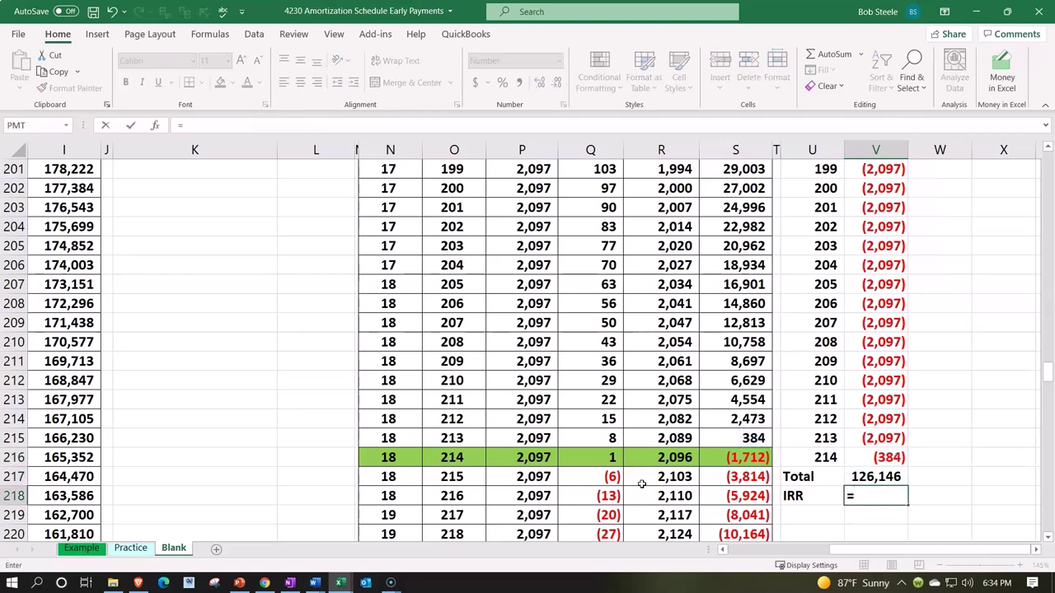
{"action": "type", "text": "irr("}
{"action": "key", "text": "Up"}
{"action": "key", "text": "Up"}
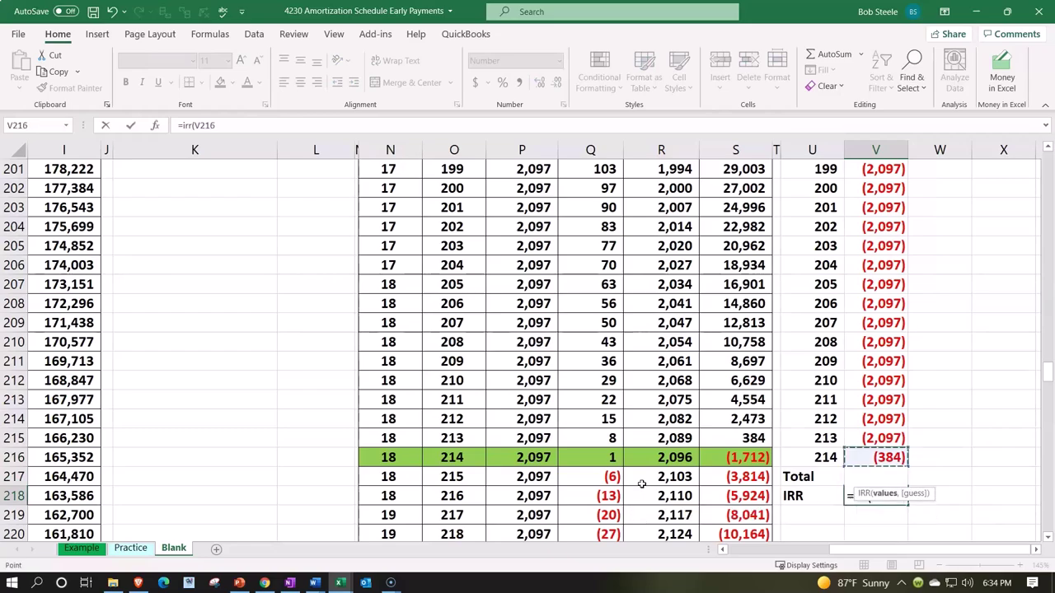
{"action": "key", "text": "shift+Up"}
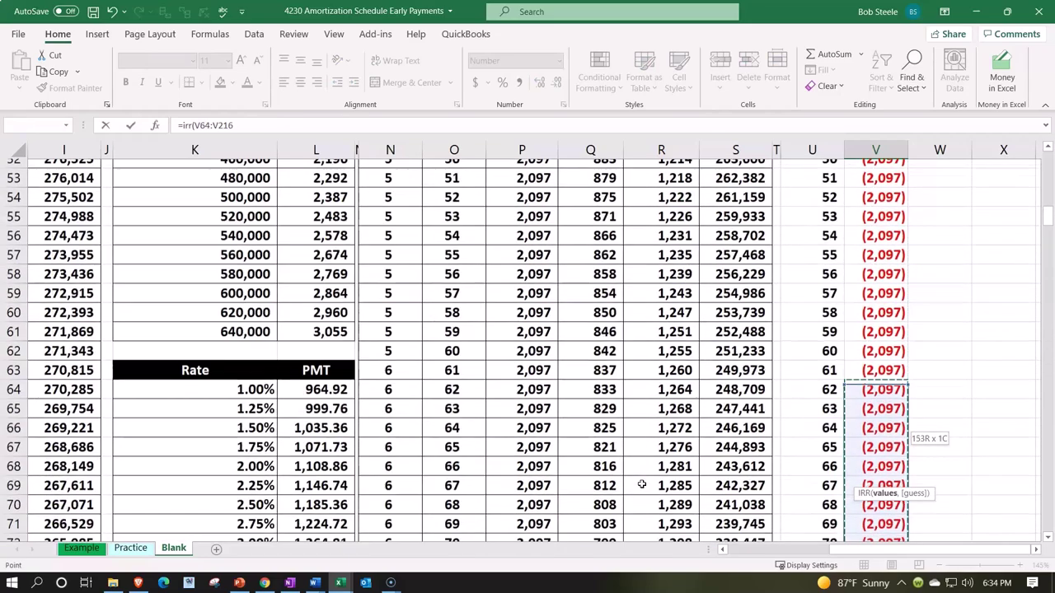
{"action": "key", "text": "shift+Up"}
{"action": "key", "text": "shift+Up"}
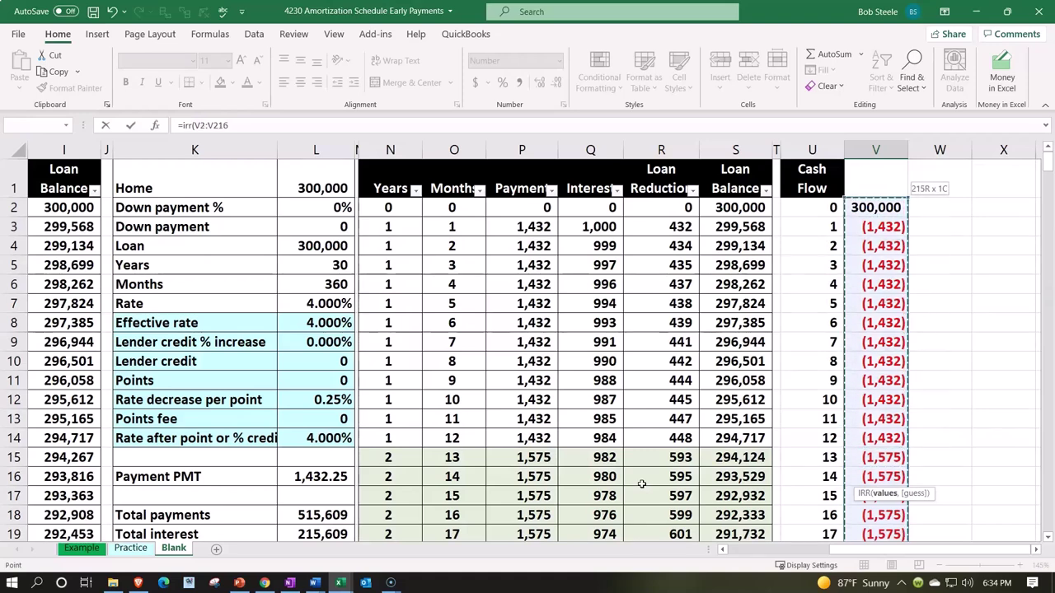
{"action": "type", "text": ")"}
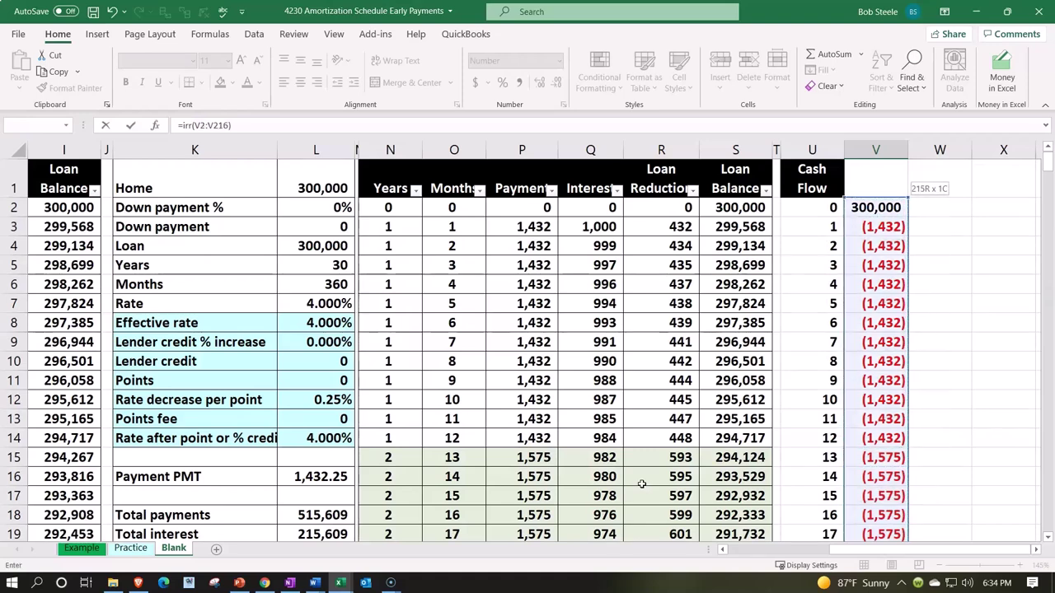
{"action": "key", "text": "Return"}
{"action": "key", "text": "Up"}
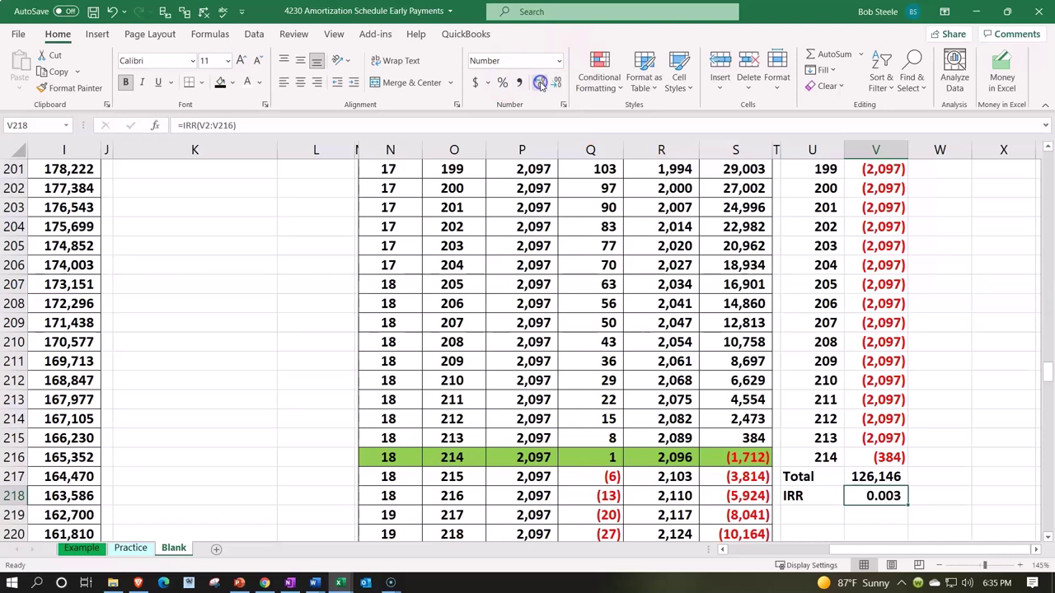
Annualize the IRR in V218 by multiplying the formula by 12, and format it as a percentage with two decimals.
{"action": "double_click", "coordinate": [895, 495]}
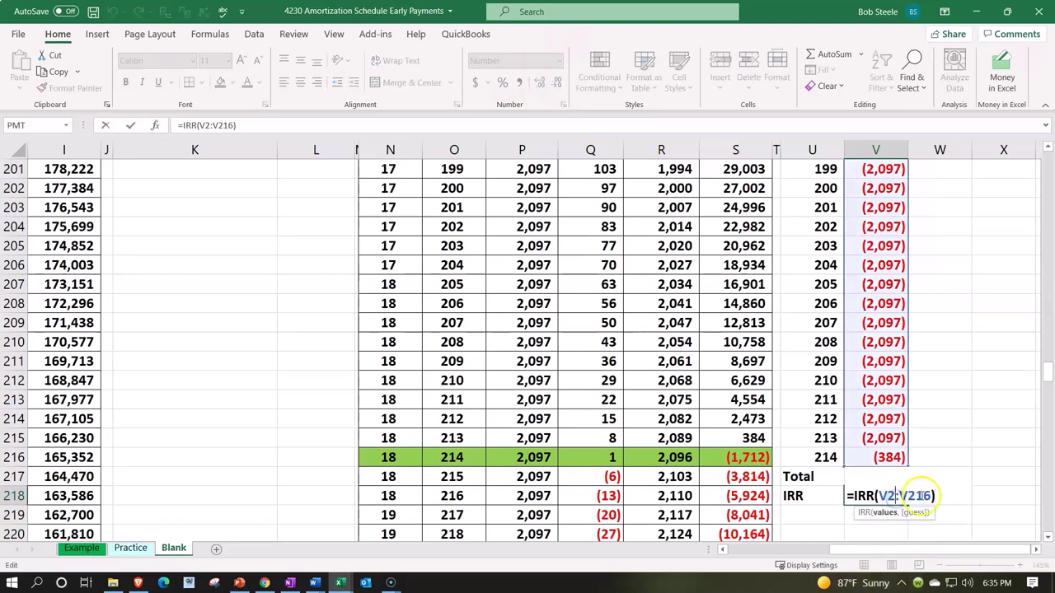
{"action": "left_click", "coordinate": [939, 495]}
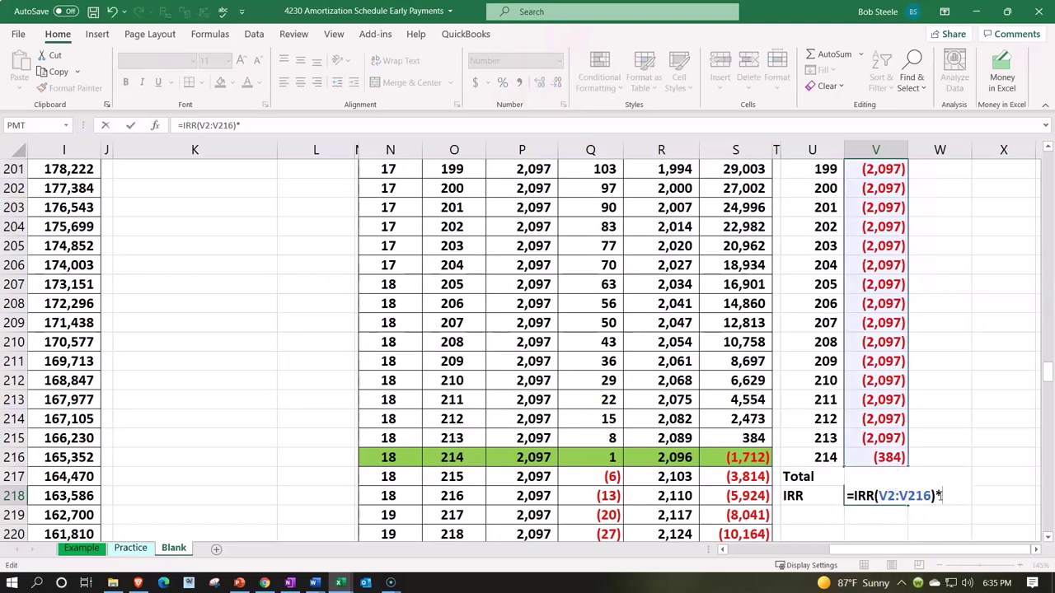
{"action": "key", "text": "Return"}
{"action": "double_click", "coordinate": [897, 495]}
{"action": "key", "text": "Return"}
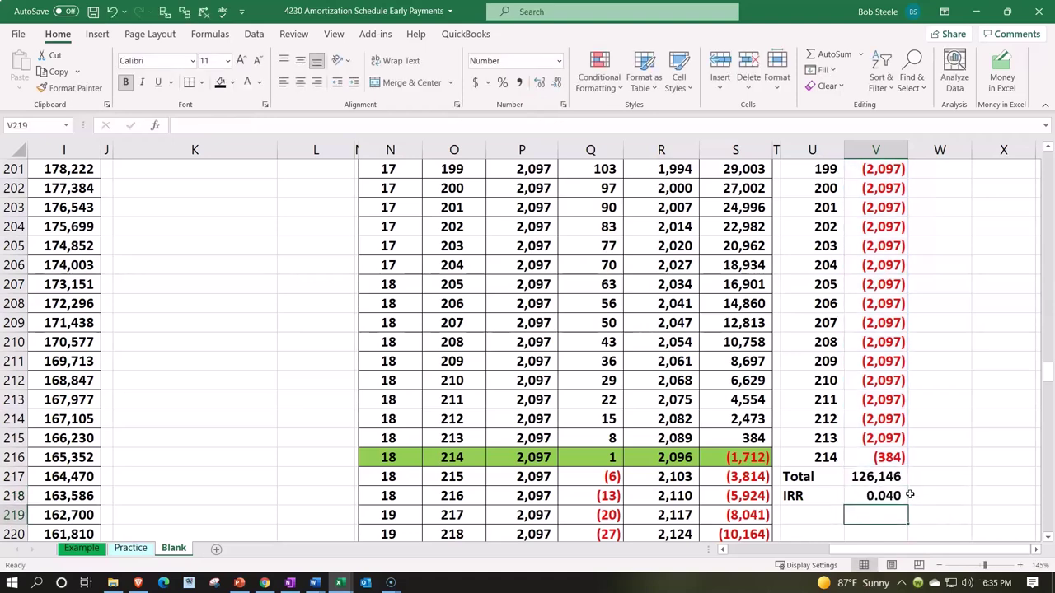
{"action": "left_click", "coordinate": [902, 495]}
{"action": "left_click", "coordinate": [501, 82]}
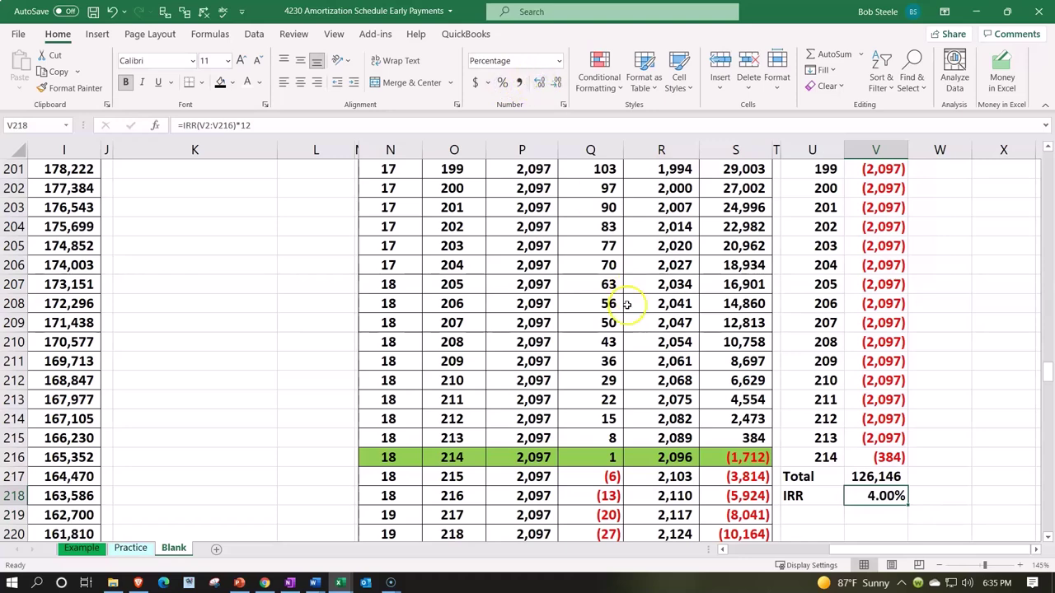
{"action": "scroll", "coordinate": [638, 359], "scroll_direction": "up", "scroll_amount": 5}
{"action": "scroll", "coordinate": [639, 359], "scroll_direction": "up", "scroll_amount": 5}
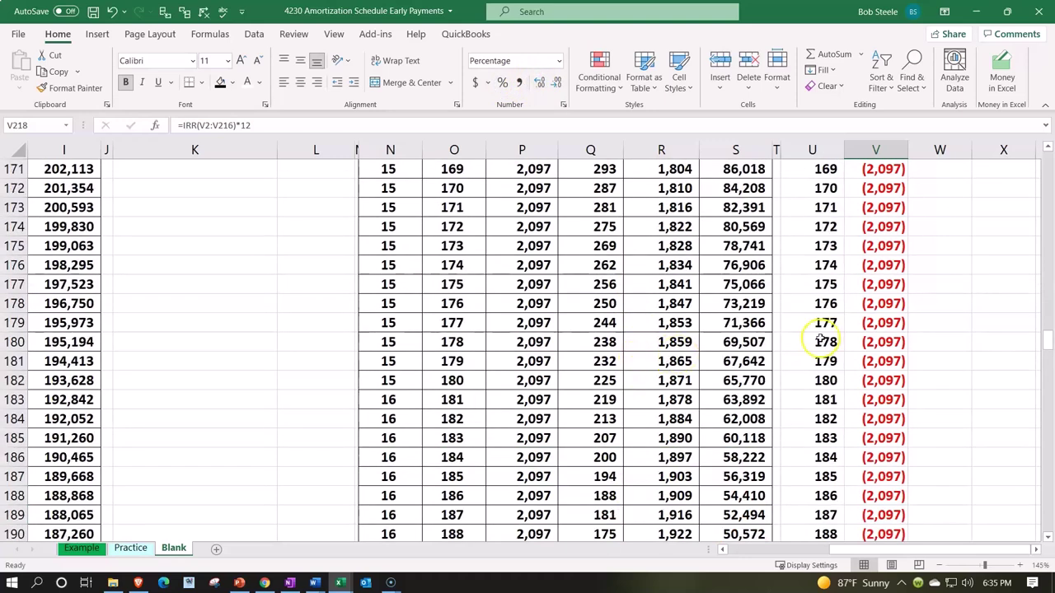
Create a PivotTable from the early-payment amortization table on the existing worksheet at cell X2.
{"action": "left_click_drag", "start_coordinate": [1048, 338], "coordinate": [1048, 150]}
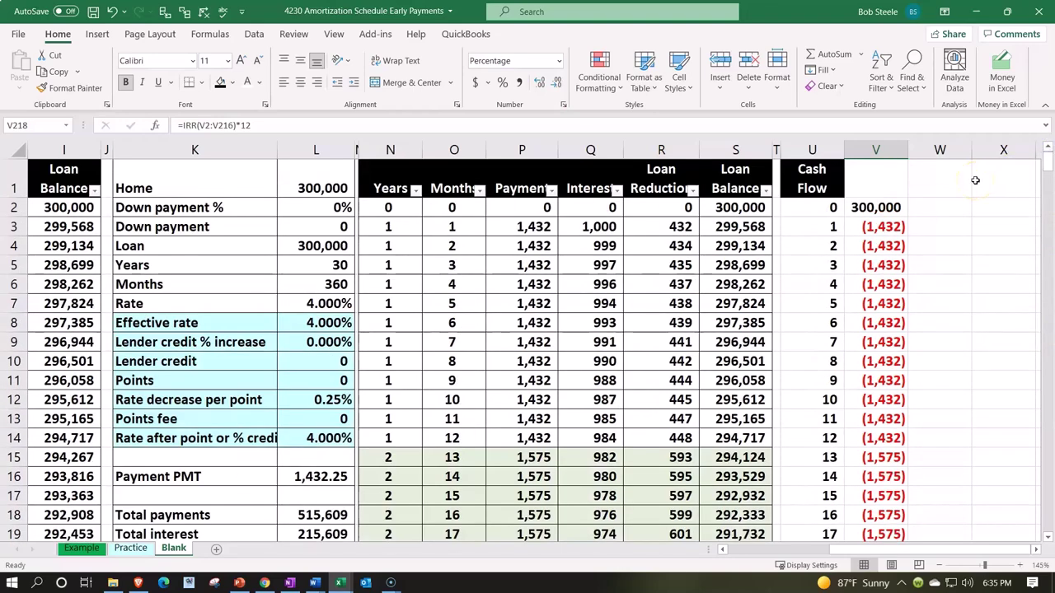
{"action": "left_click", "coordinate": [549, 306]}
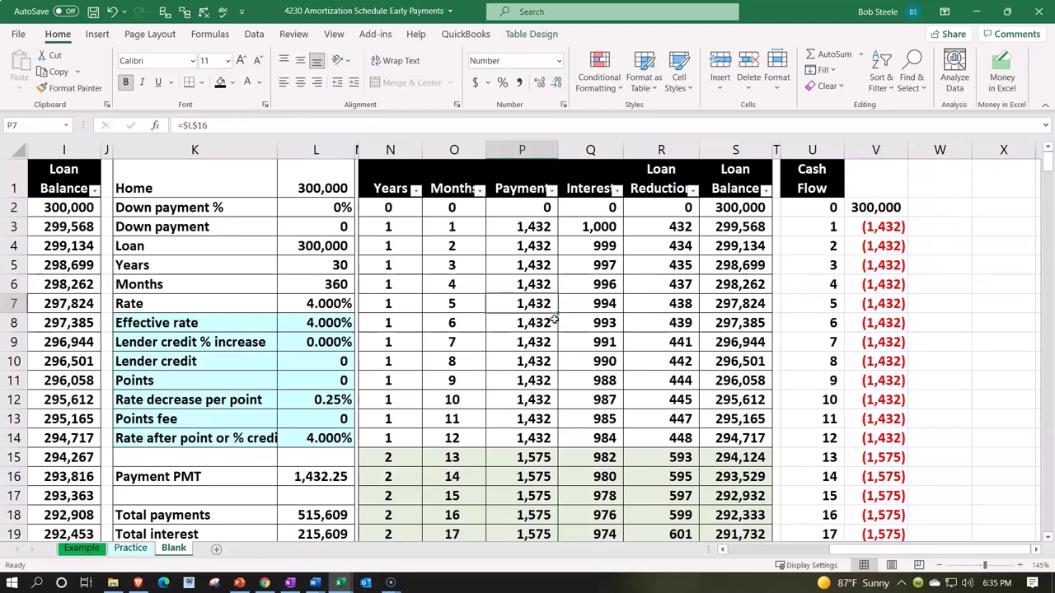
{"action": "left_click", "coordinate": [99, 34]}
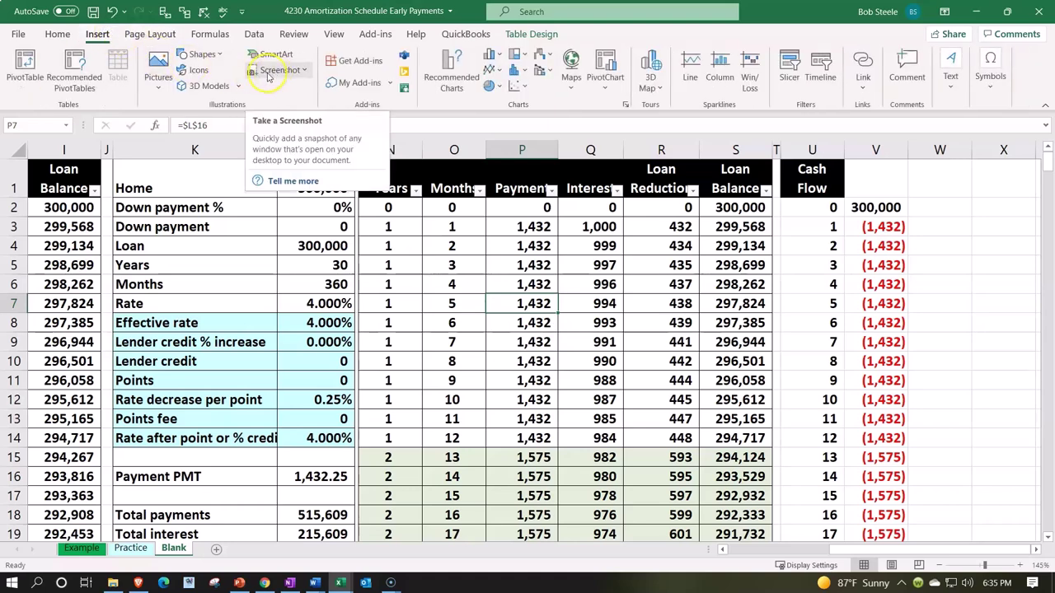
{"action": "left_click", "coordinate": [34, 63]}
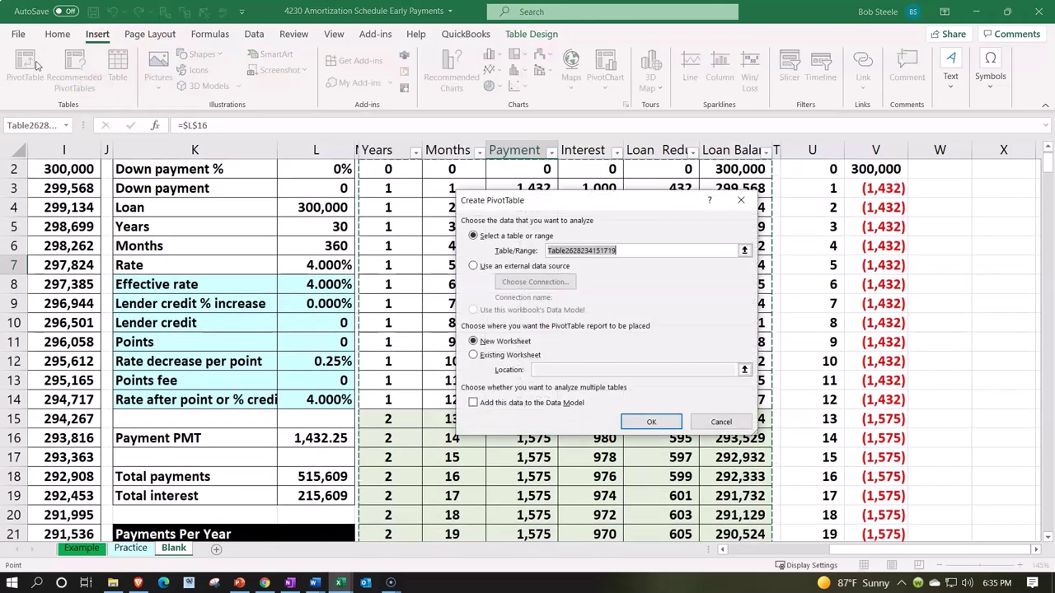
{"action": "left_click", "coordinate": [477, 355]}
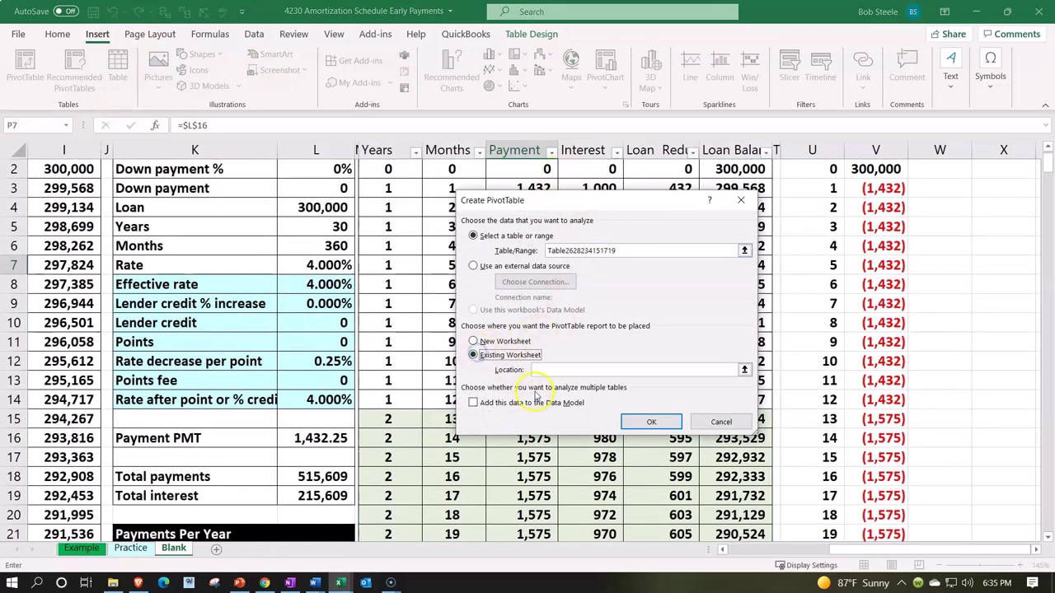
{"action": "left_click", "coordinate": [987, 166]}
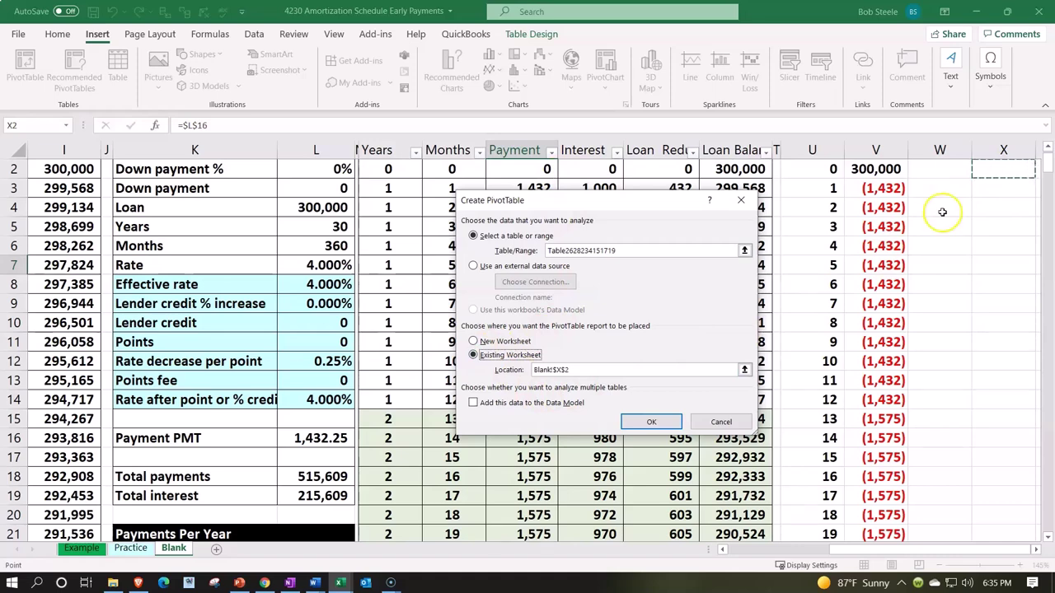
{"action": "left_click", "coordinate": [660, 422]}
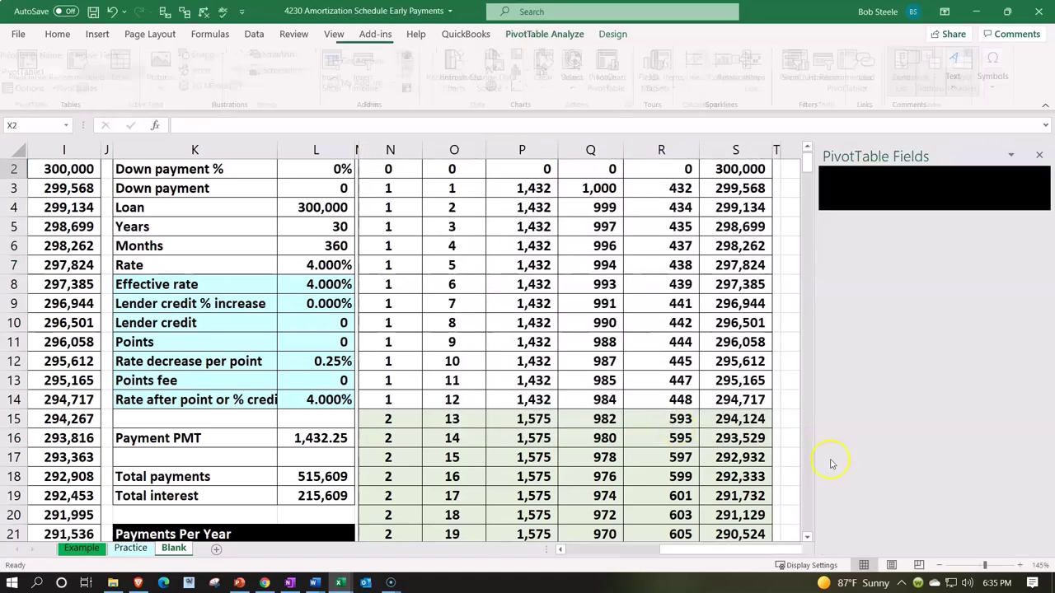
Set Years as the PivotTable's rows and add Payment, Interest, Loan Reduction and Loan Balance as values.
{"action": "left_click_drag", "start_coordinate": [707, 550], "coordinate": [827, 551]}
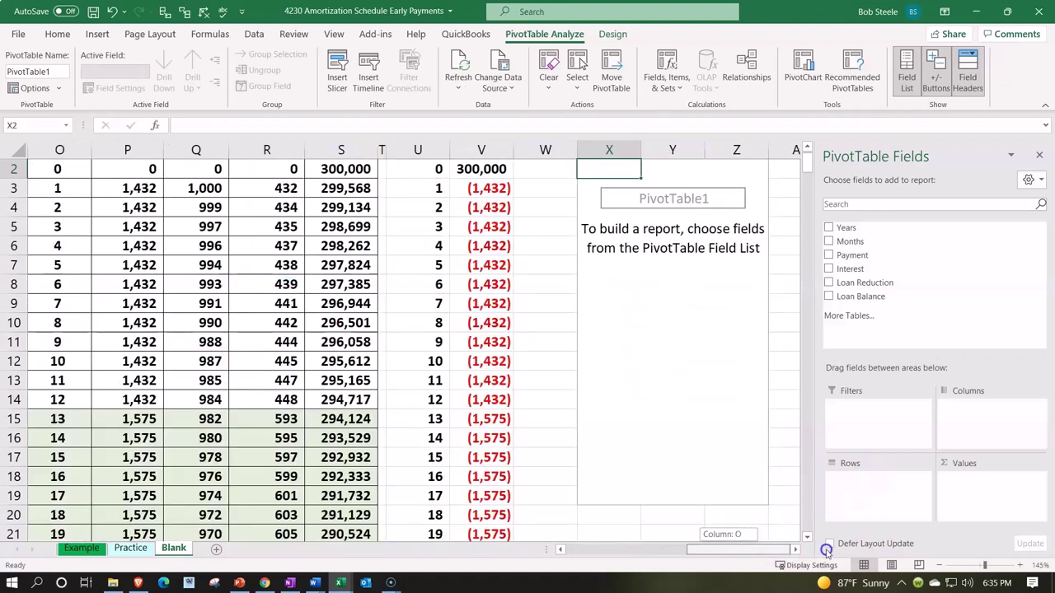
{"action": "left_click", "coordinate": [828, 228]}
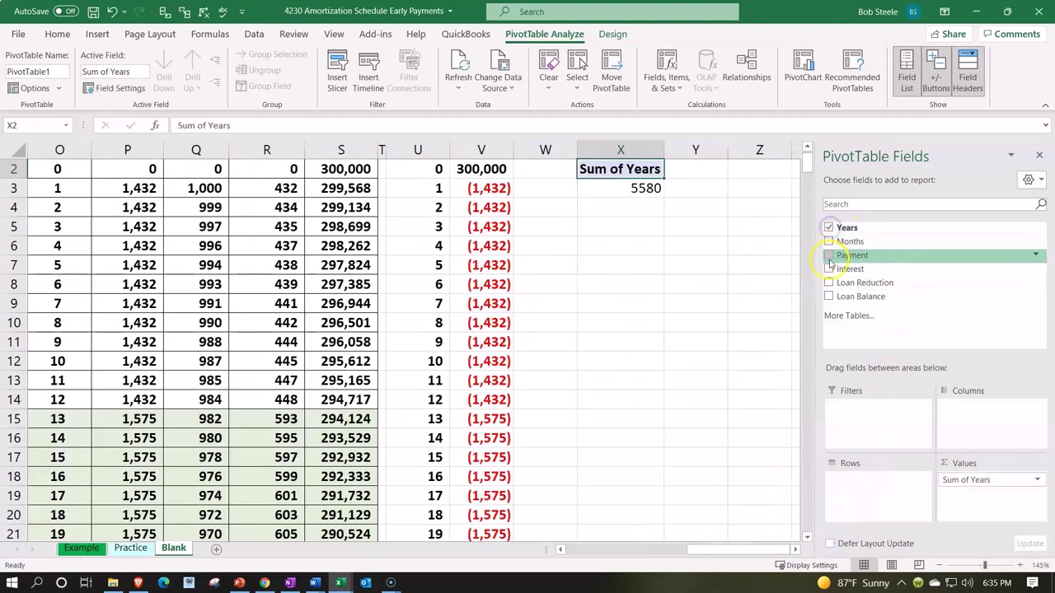
{"action": "left_click", "coordinate": [828, 255]}
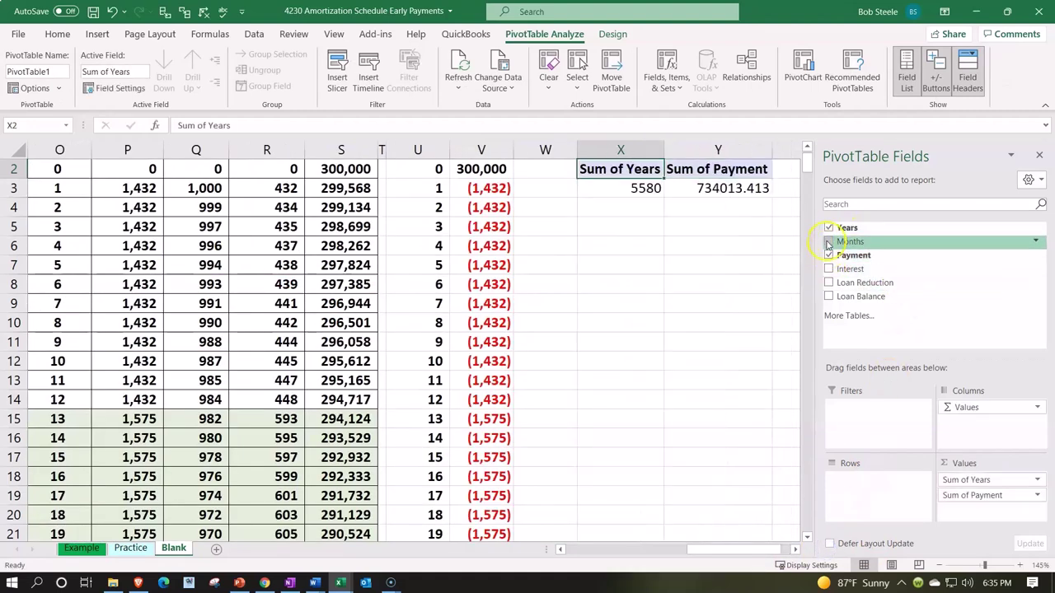
{"action": "left_click_drag", "start_coordinate": [968, 482], "coordinate": [902, 486]}
{"action": "left_click_drag", "start_coordinate": [828, 271], "coordinate": [831, 278]}
{"action": "left_click", "coordinate": [829, 271]}
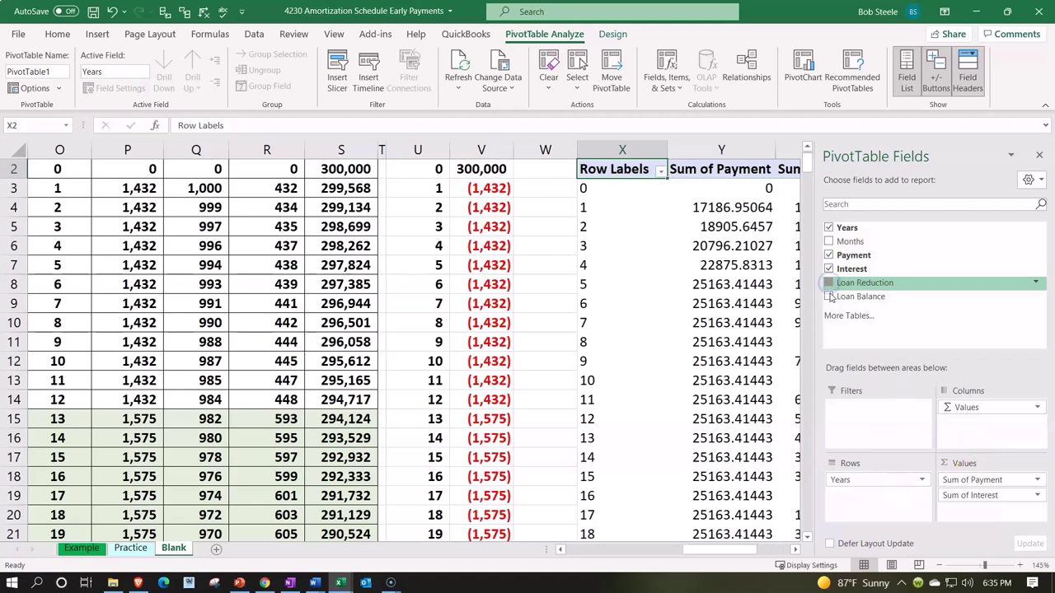
{"action": "left_click", "coordinate": [829, 283]}
{"action": "left_click", "coordinate": [829, 297]}
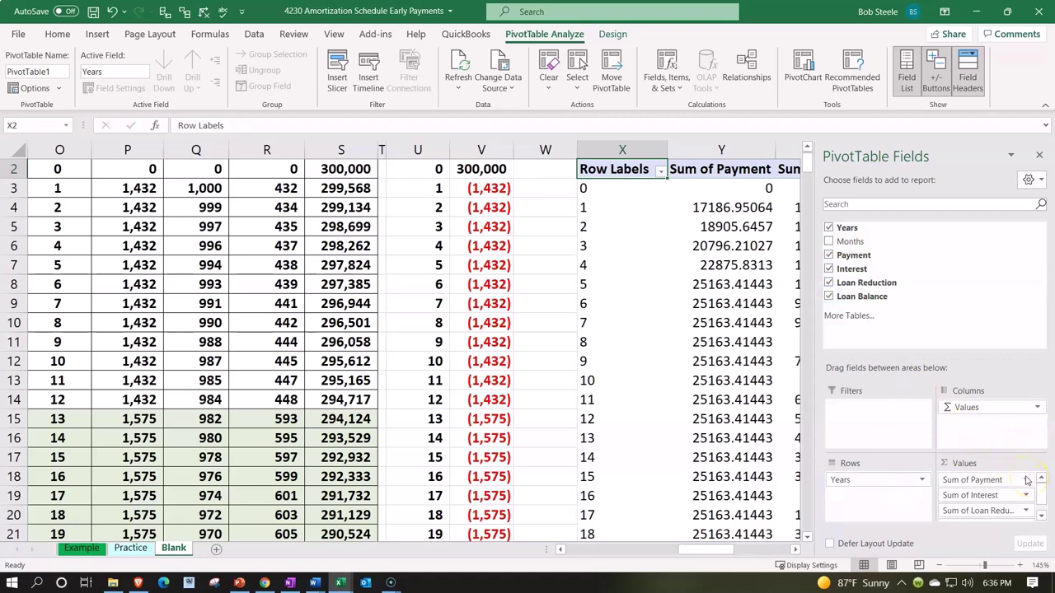
Format the PivotTable's Sum of Payment values as Currency with no symbol, zero decimals and red parenthesized negatives.
{"action": "left_click", "coordinate": [1027, 481]}
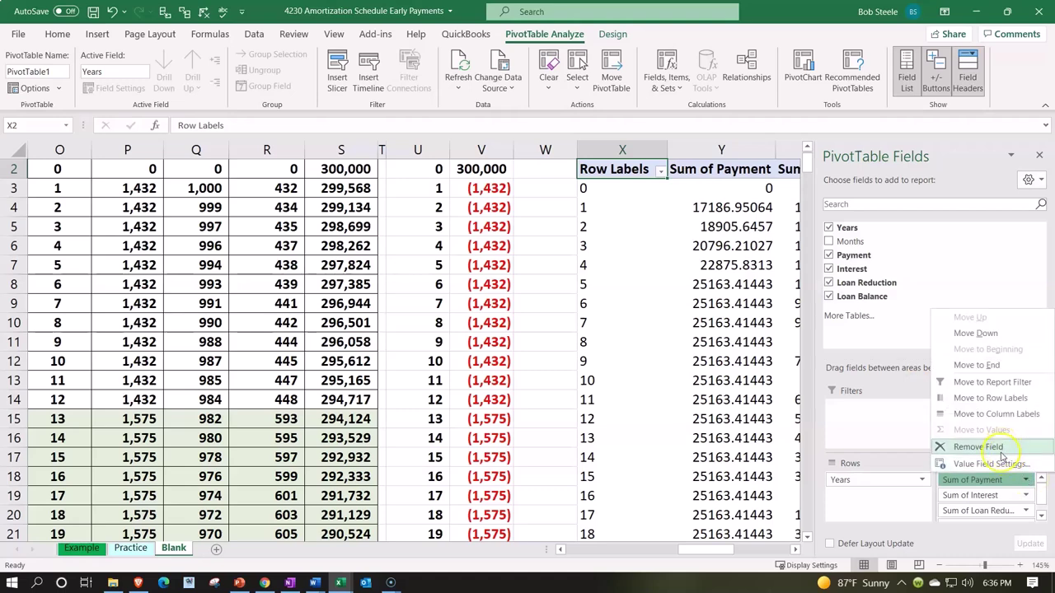
{"action": "left_click", "coordinate": [997, 463]}
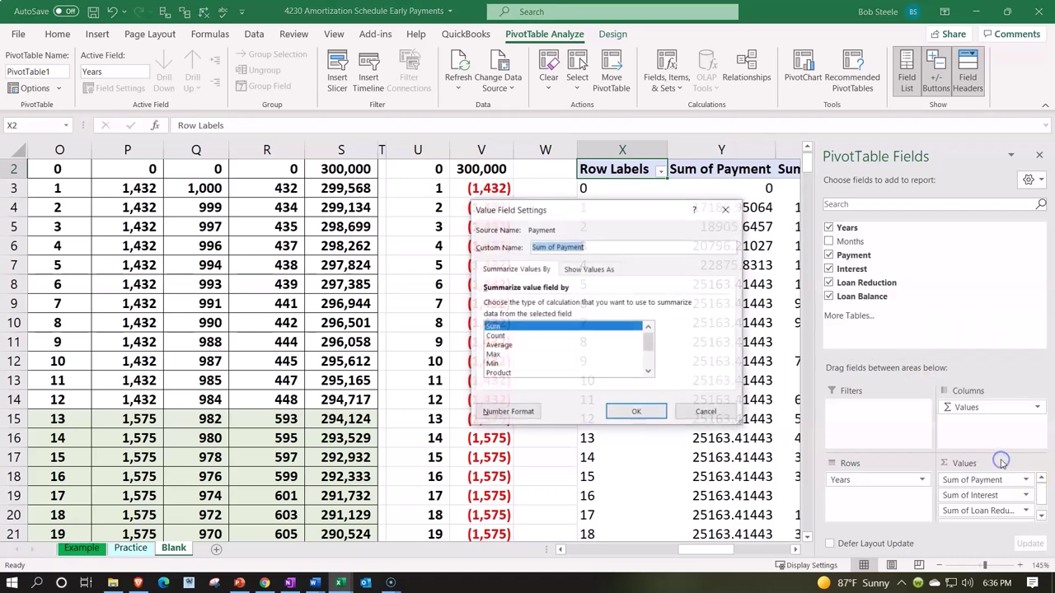
{"action": "left_click", "coordinate": [508, 414]}
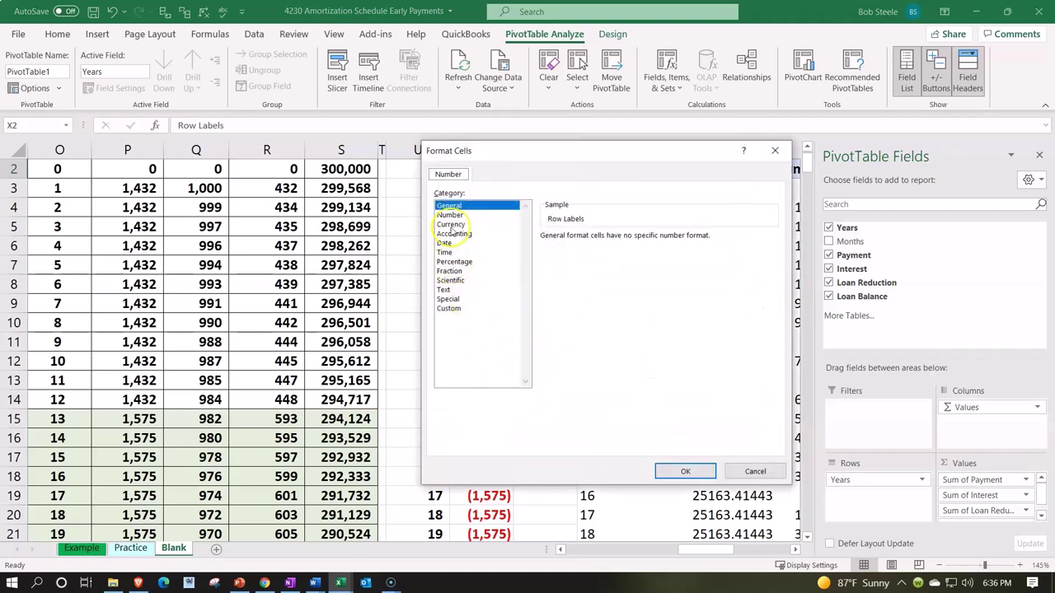
{"action": "left_click", "coordinate": [450, 224]}
{"action": "left_click", "coordinate": [560, 309]}
{"action": "left_click", "coordinate": [635, 257]}
{"action": "left_click", "coordinate": [627, 269]}
{"action": "left_click", "coordinate": [636, 241]}
{"action": "left_click", "coordinate": [636, 241]}
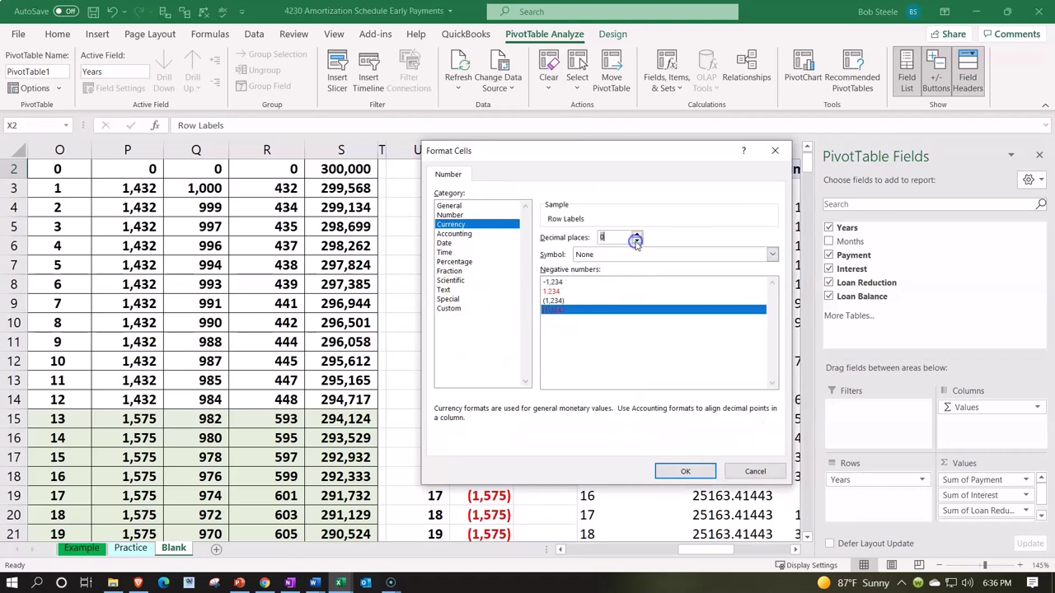
{"action": "left_click", "coordinate": [702, 473]}
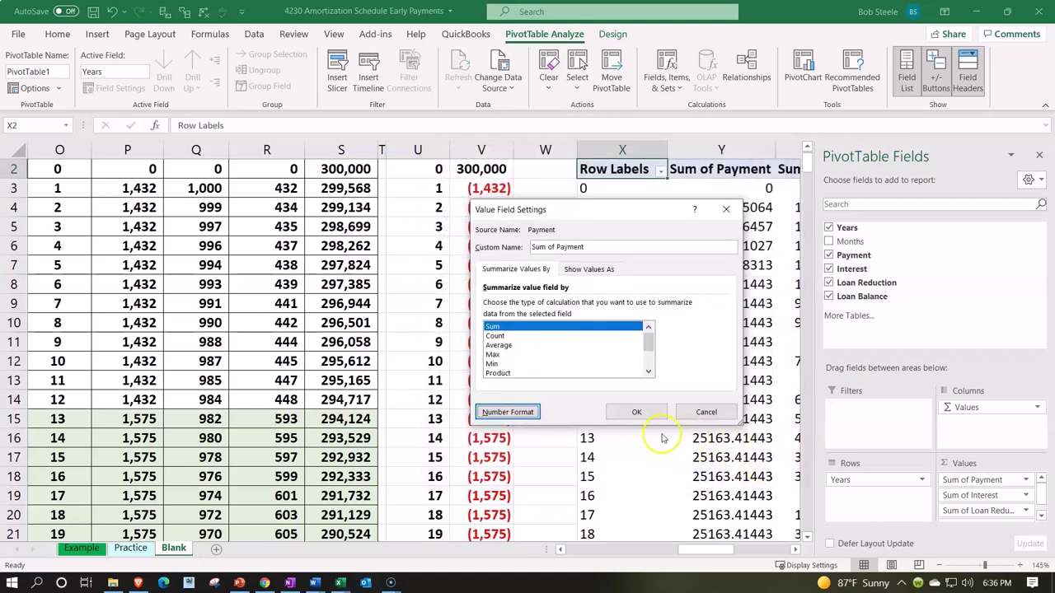
{"action": "left_click", "coordinate": [636, 412]}
Format the PivotTable's Sum of Interest values as Currency with no symbol, zero decimals and red parenthesized negatives.
{"action": "left_click", "coordinate": [1018, 494]}
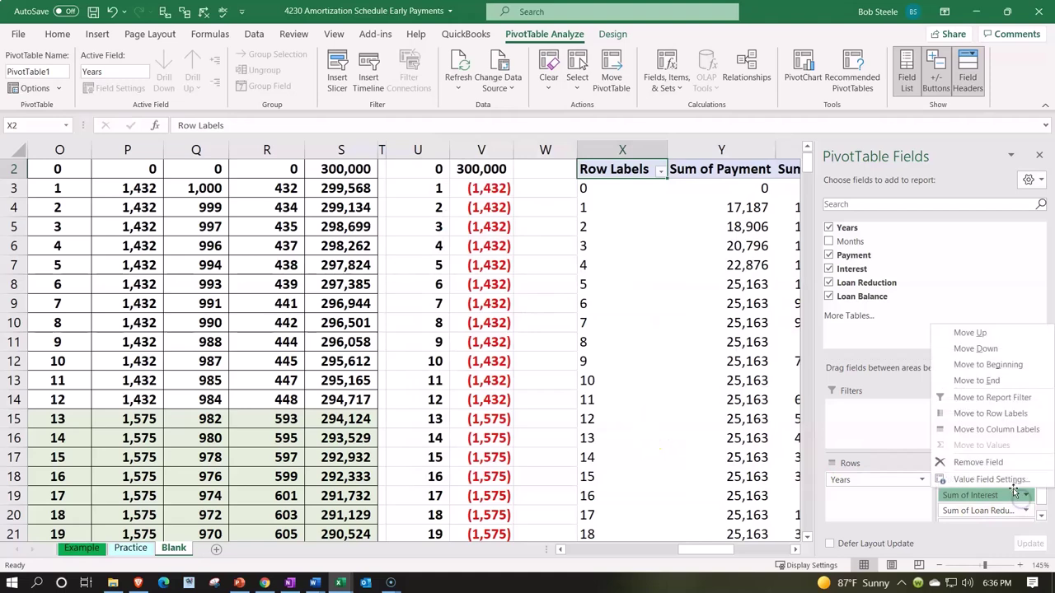
{"action": "left_click", "coordinate": [993, 479]}
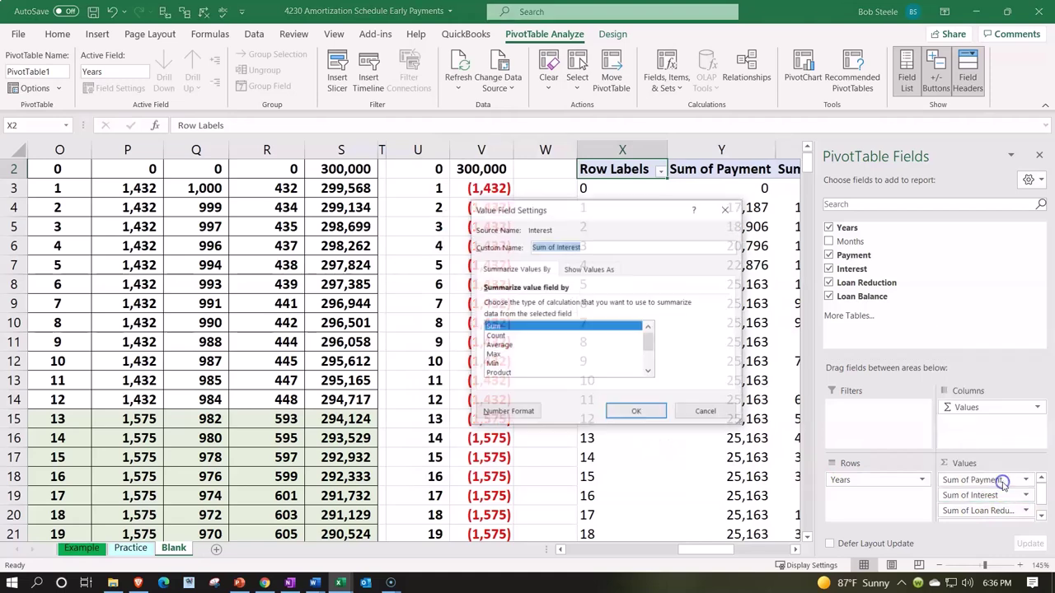
{"action": "left_click", "coordinate": [508, 412]}
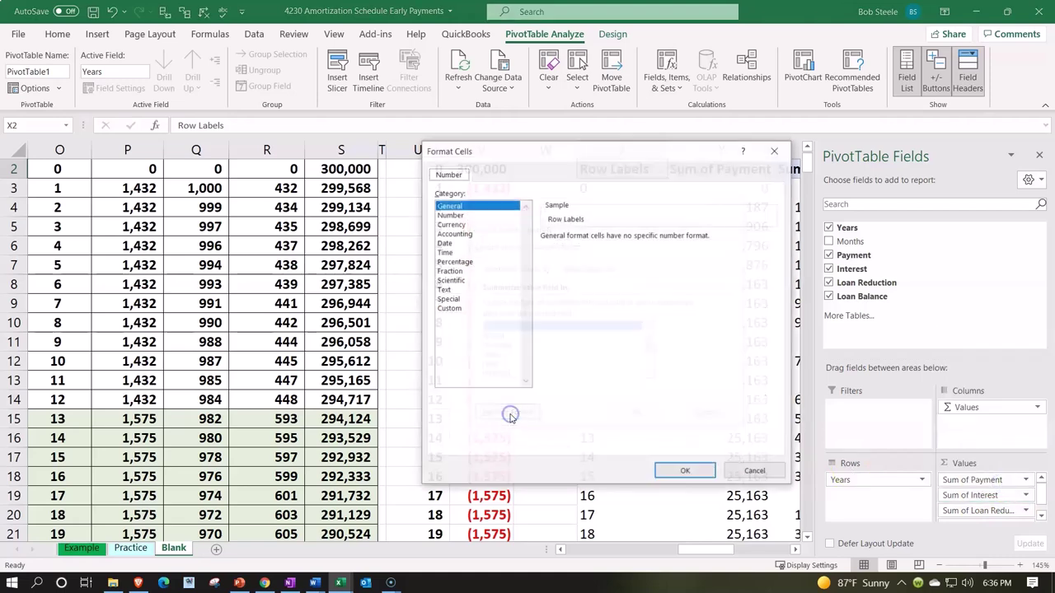
{"action": "left_click", "coordinate": [450, 224]}
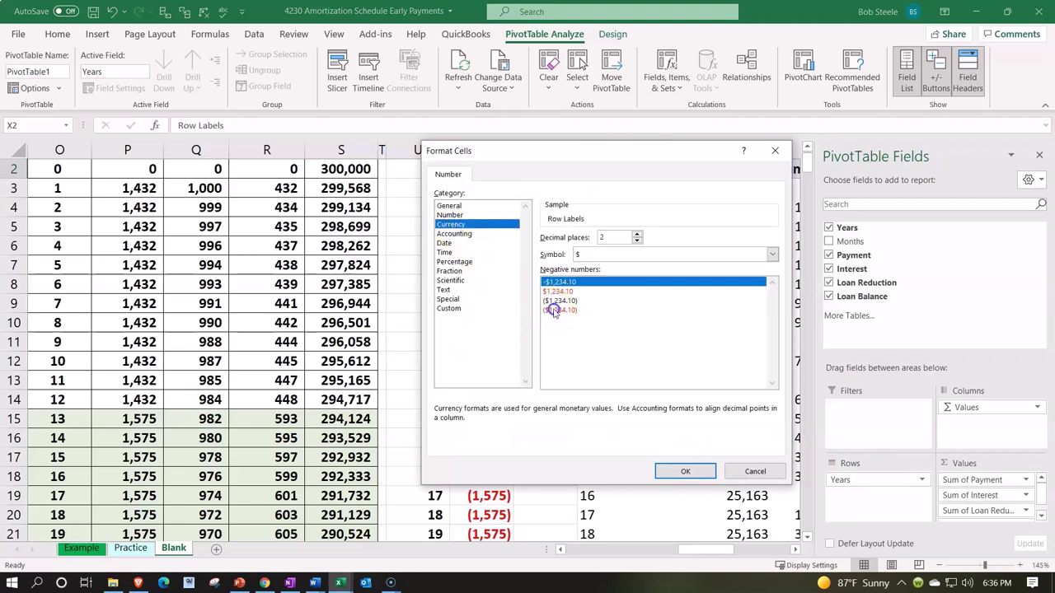
{"action": "left_click", "coordinate": [557, 309]}
{"action": "left_click", "coordinate": [641, 255]}
{"action": "left_click", "coordinate": [640, 265]}
{"action": "double_click", "coordinate": [637, 240]}
{"action": "left_click", "coordinate": [685, 465]}
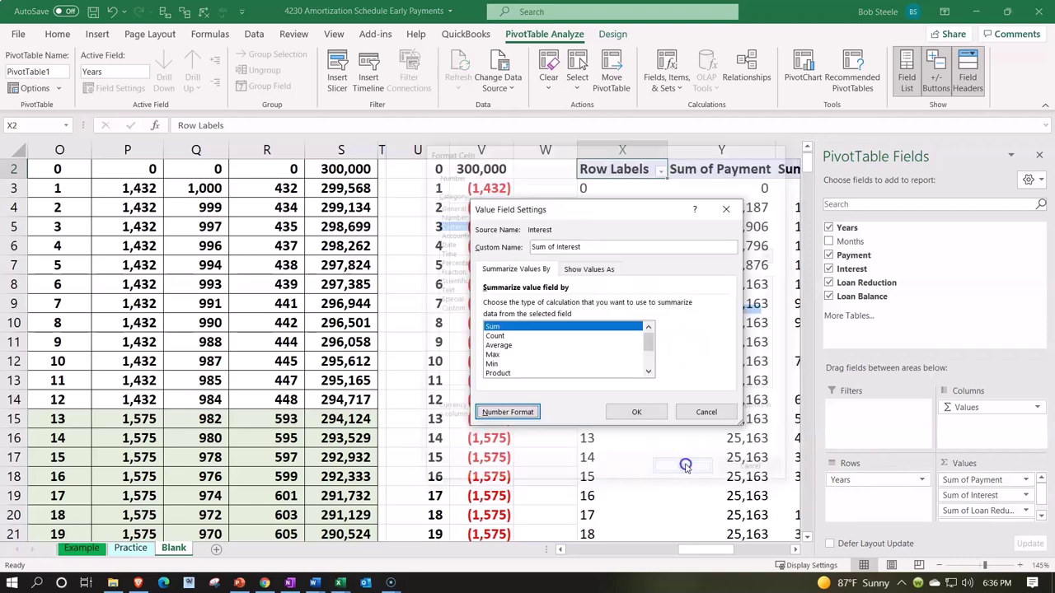
{"action": "left_click", "coordinate": [651, 409]}
Format the PivotTable's Sum of Loan Reduction values as Currency with no symbol, zero decimals and red parenthesized negatives.
{"action": "left_click", "coordinate": [1022, 511]}
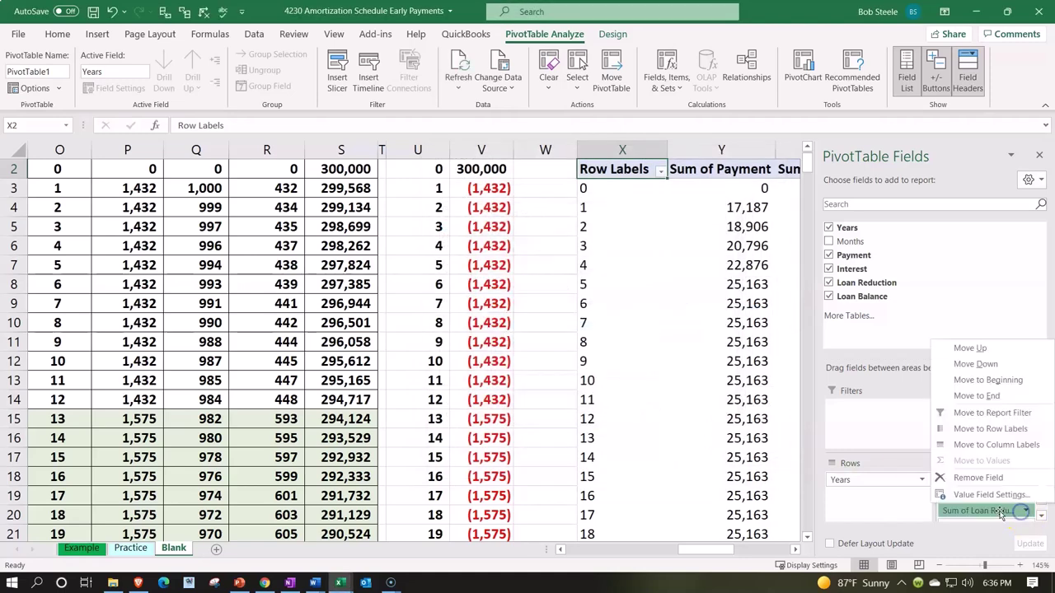
{"action": "left_click", "coordinate": [1015, 505]}
{"action": "left_click", "coordinate": [520, 416]}
{"action": "left_click", "coordinate": [450, 225]}
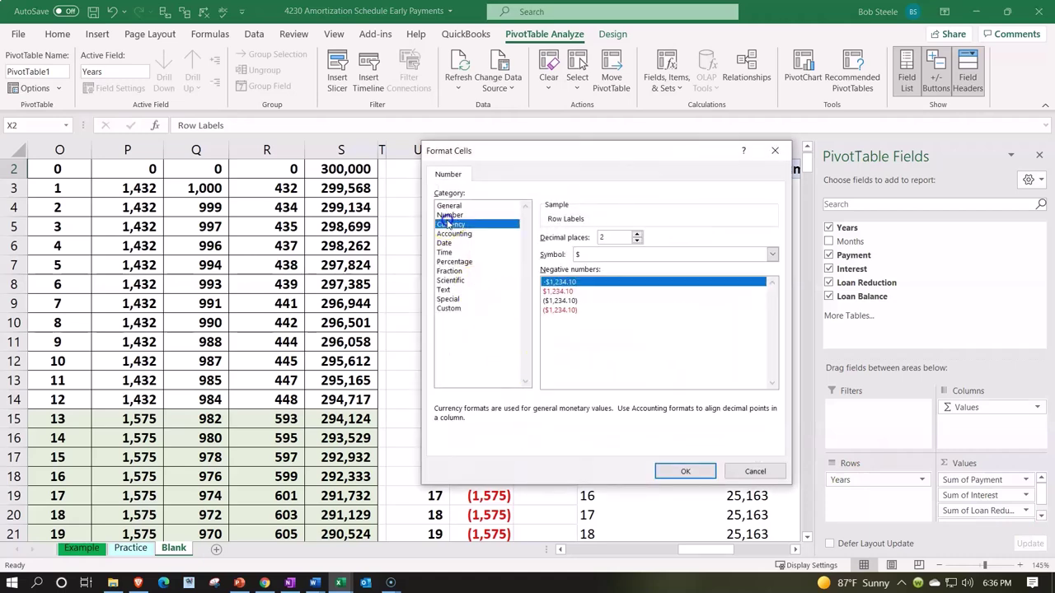
{"action": "left_click", "coordinate": [552, 310]}
{"action": "left_click", "coordinate": [592, 254]}
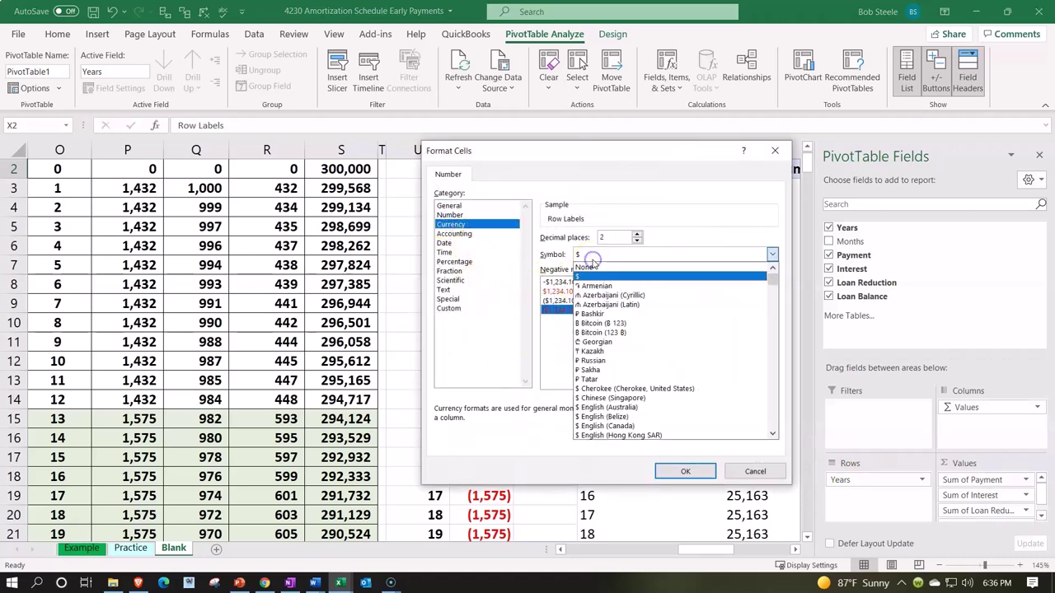
{"action": "left_click", "coordinate": [590, 265]}
{"action": "left_click", "coordinate": [636, 241]}
{"action": "left_click", "coordinate": [636, 241]}
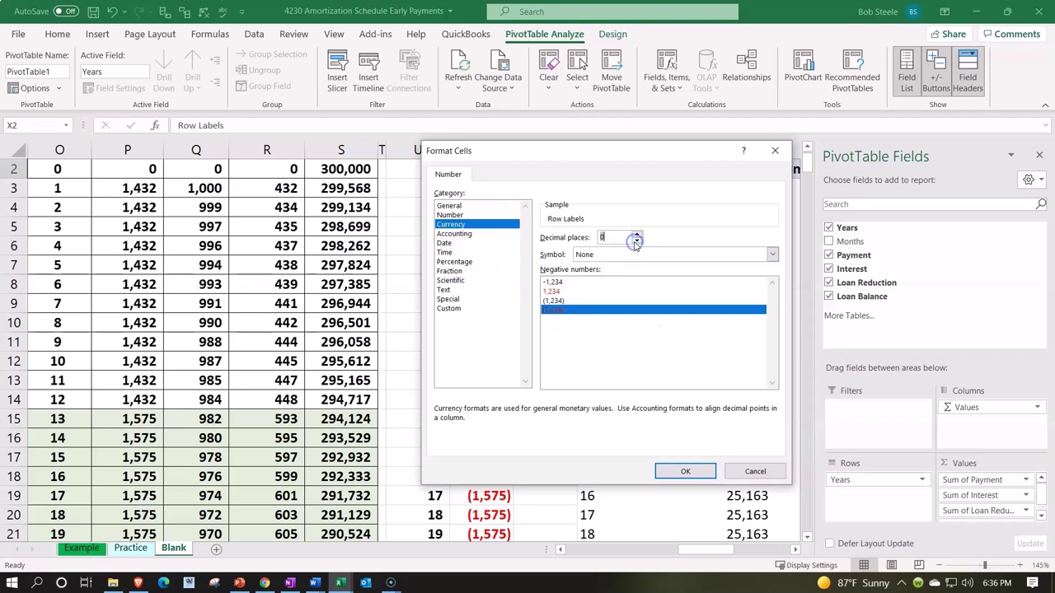
{"action": "left_click", "coordinate": [692, 472]}
{"action": "left_click", "coordinate": [636, 417]}
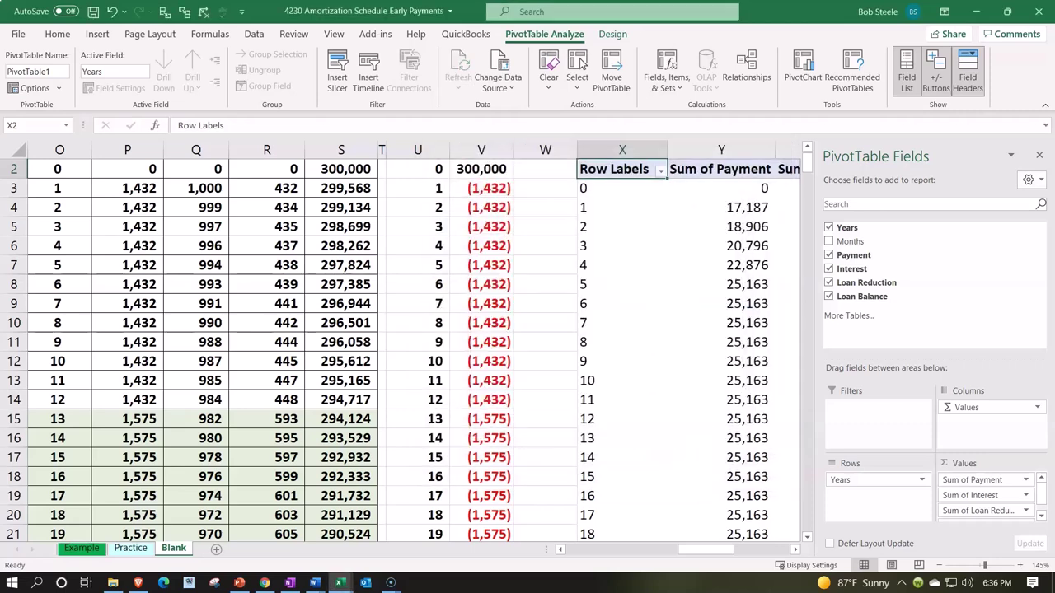
Summarize the PivotTable's Loan Balance by Min and format it as Currency with no symbol, zero decimals and red parenthesized negatives.
{"action": "left_click", "coordinate": [1042, 514]}
{"action": "left_click", "coordinate": [1025, 515]}
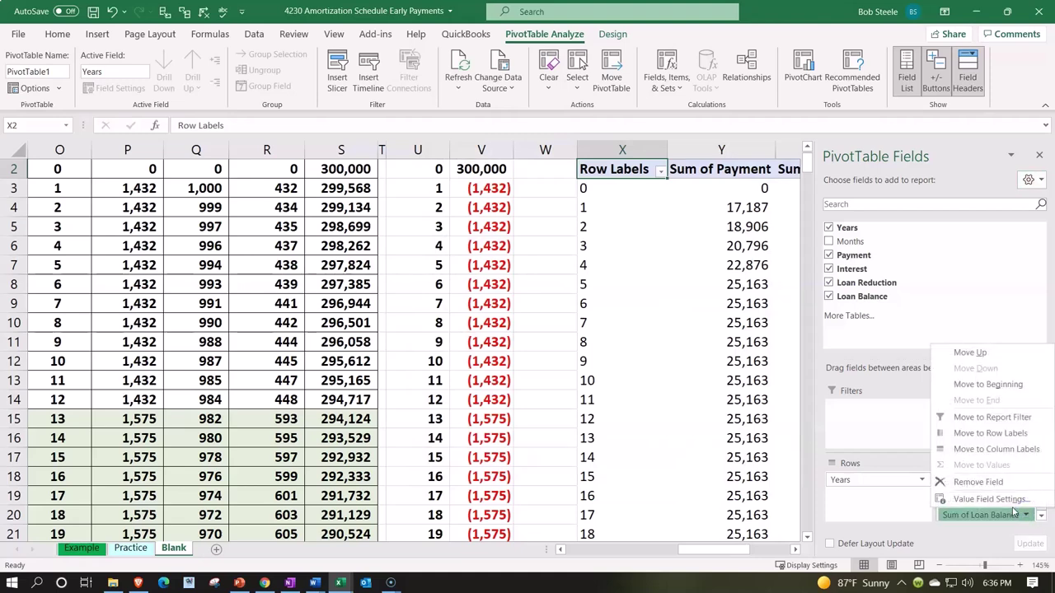
{"action": "left_click", "coordinate": [993, 500]}
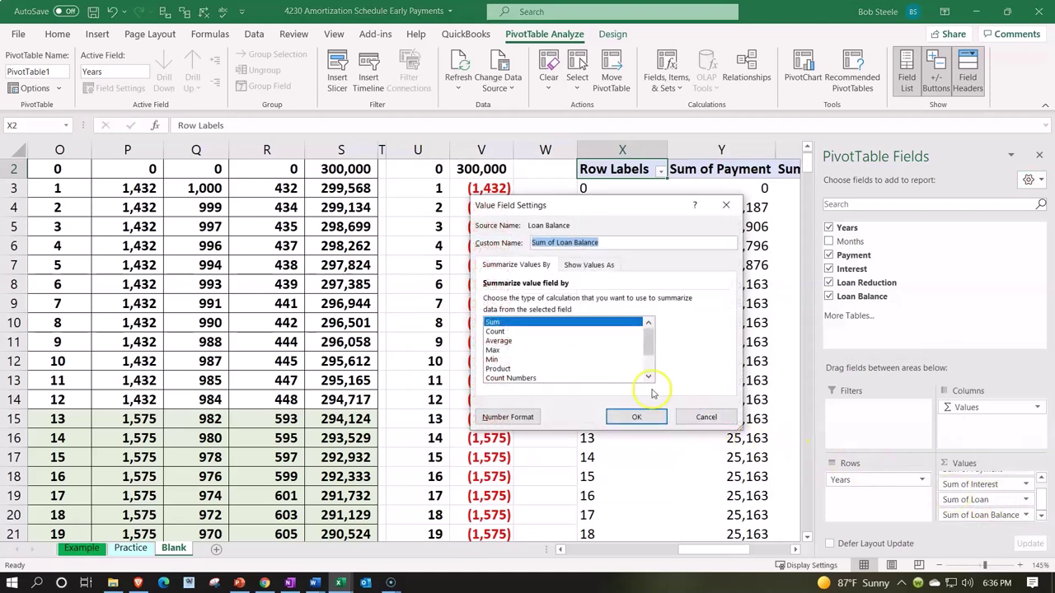
{"action": "left_click", "coordinate": [519, 360]}
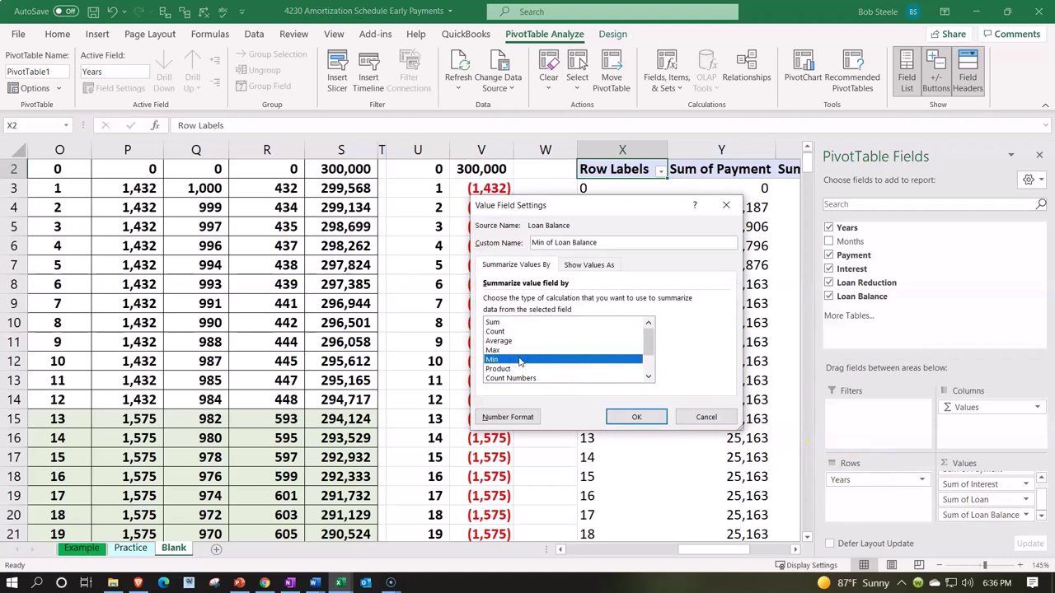
{"action": "left_click", "coordinate": [511, 417]}
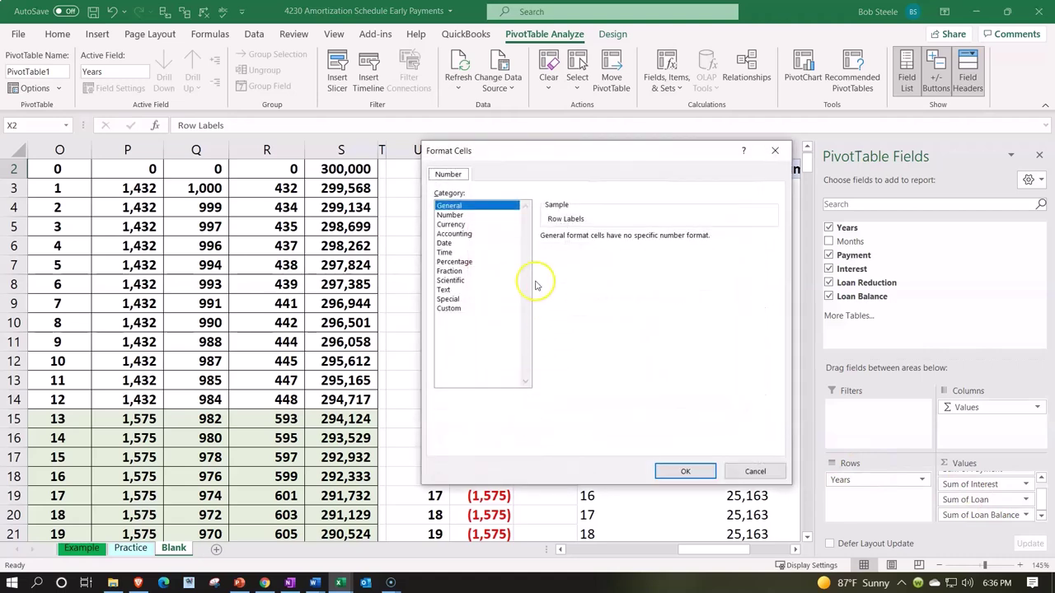
{"action": "left_click", "coordinate": [451, 224]}
{"action": "left_click", "coordinate": [561, 310]}
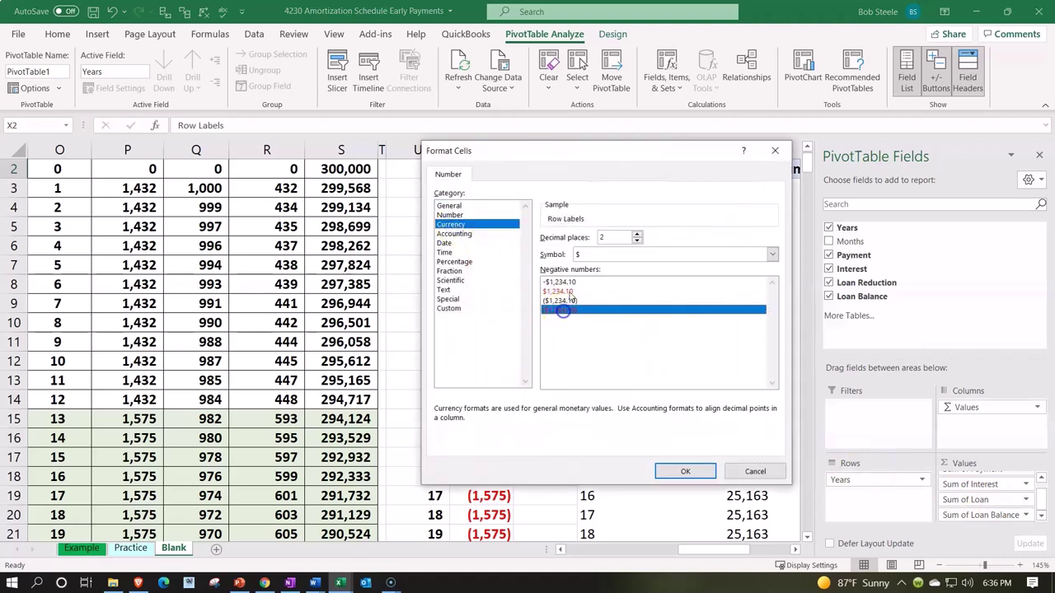
{"action": "left_click", "coordinate": [606, 255]}
{"action": "left_click", "coordinate": [593, 262]}
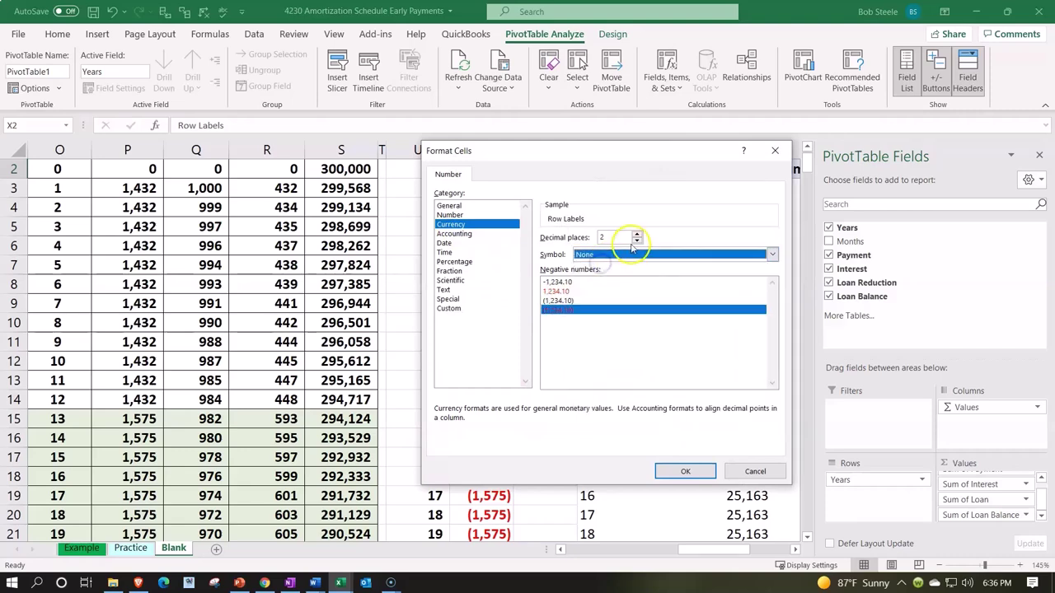
{"action": "left_click", "coordinate": [635, 241]}
{"action": "left_click", "coordinate": [635, 241]}
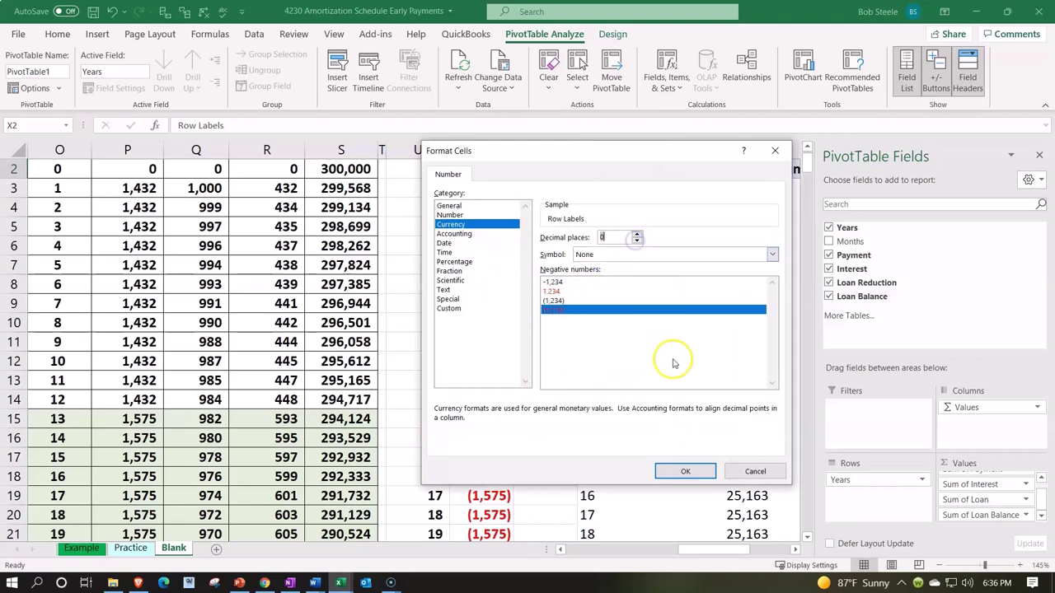
{"action": "left_click", "coordinate": [688, 469]}
{"action": "left_click", "coordinate": [638, 416]}
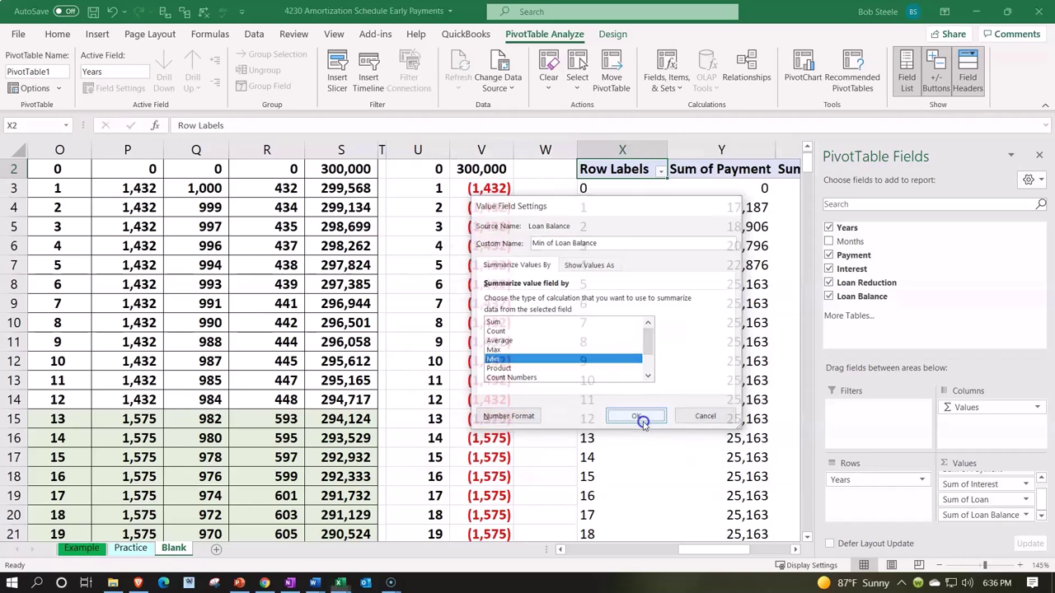
Make the PivotTable's year rows 0 through 30 bold and apply all borders across columns X to AB.
{"action": "left_click_drag", "start_coordinate": [619, 195], "coordinate": [690, 478]}
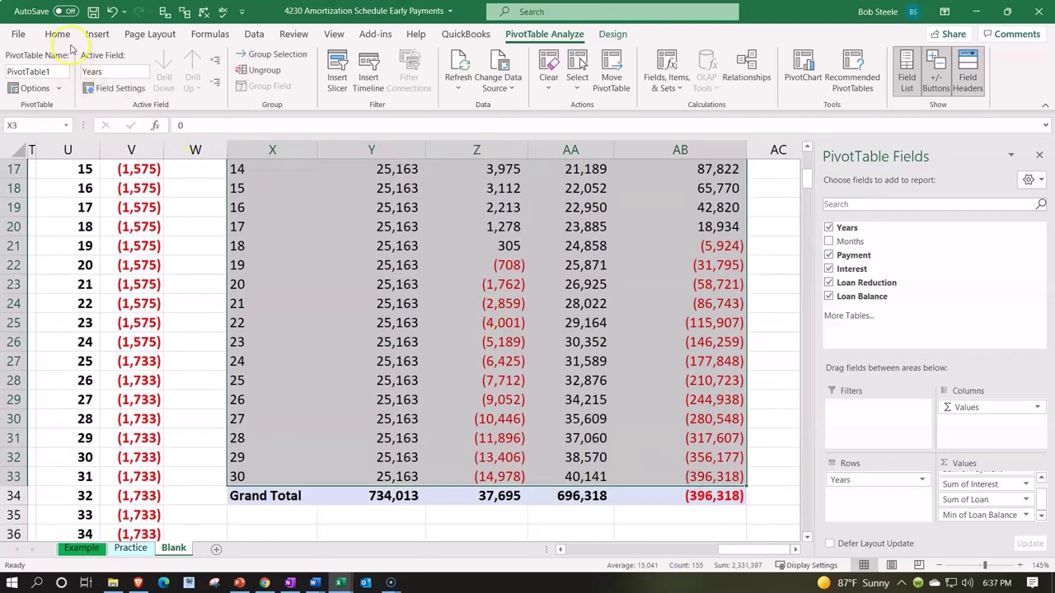
{"action": "left_click", "coordinate": [57, 34]}
{"action": "left_click", "coordinate": [125, 82]}
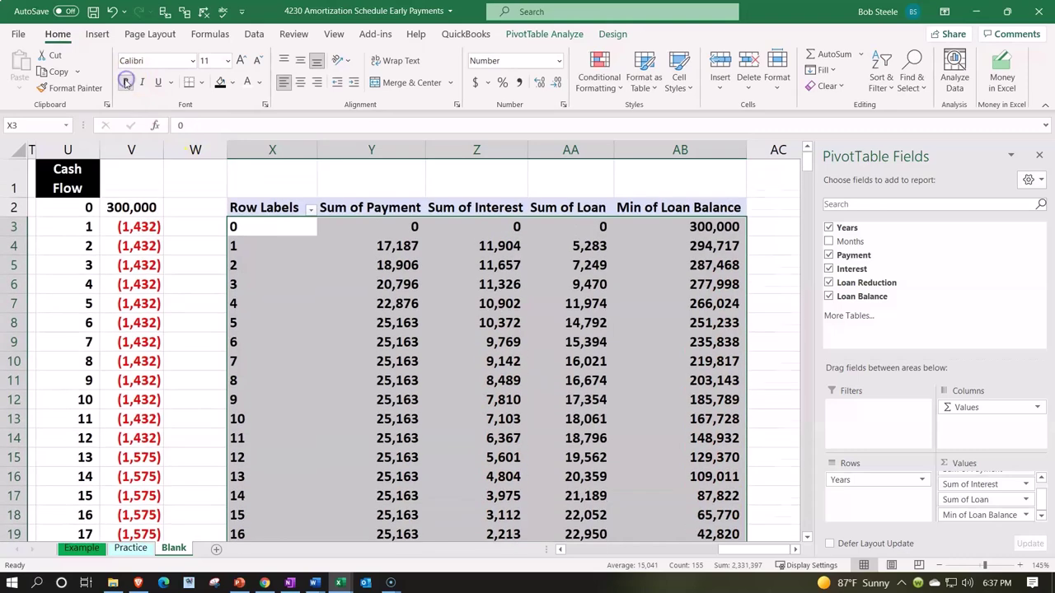
{"action": "left_click", "coordinate": [203, 81]}
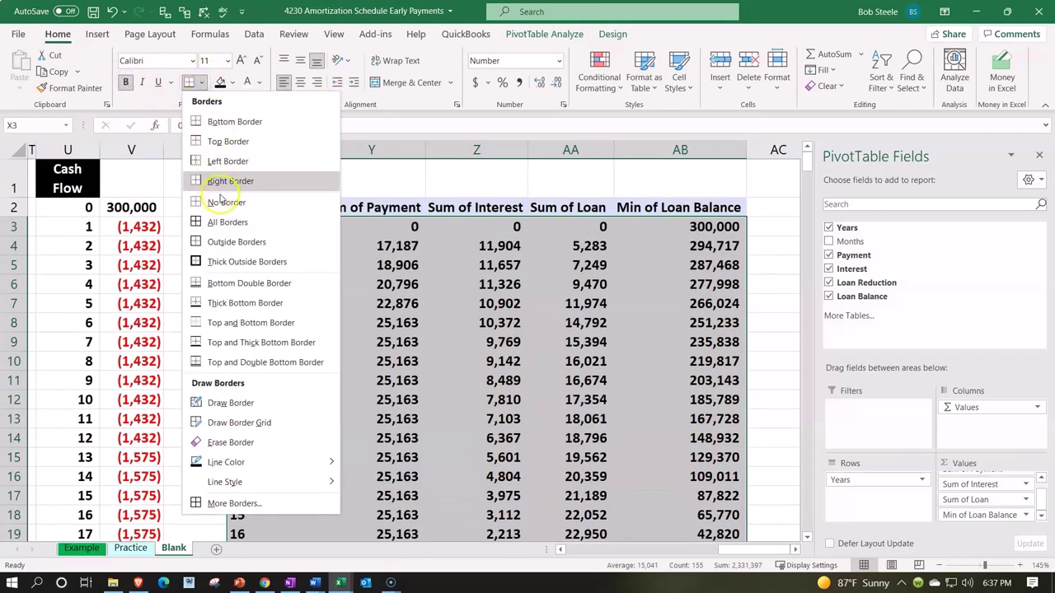
{"action": "left_click", "coordinate": [222, 220]}
{"action": "left_click", "coordinate": [291, 281]}
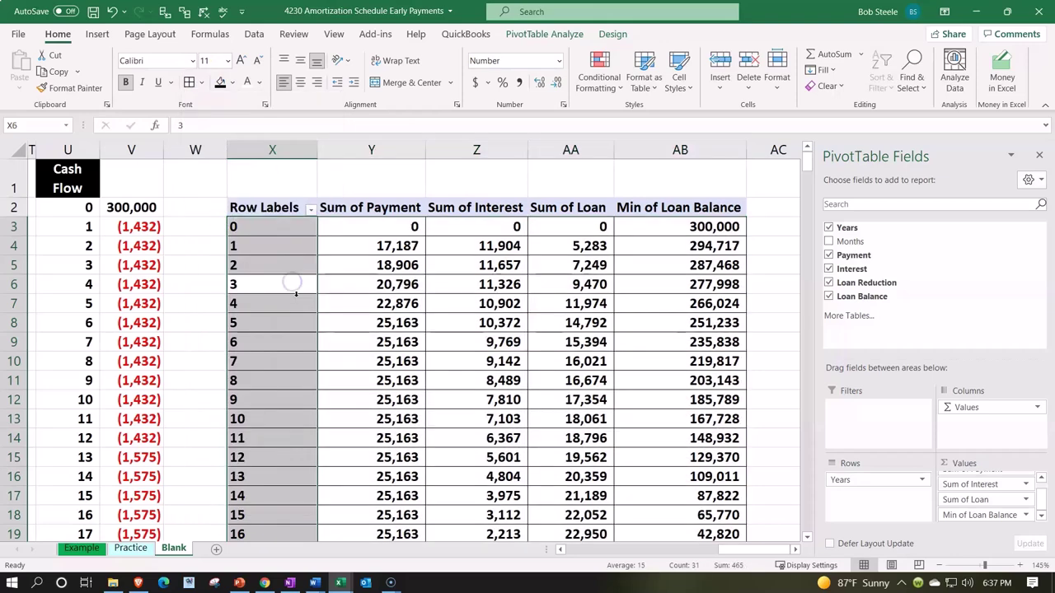
Move the whole PivotTable, from its header through the Grand Total, up one row to start in cell X1.
{"action": "left_click", "coordinate": [275, 207]}
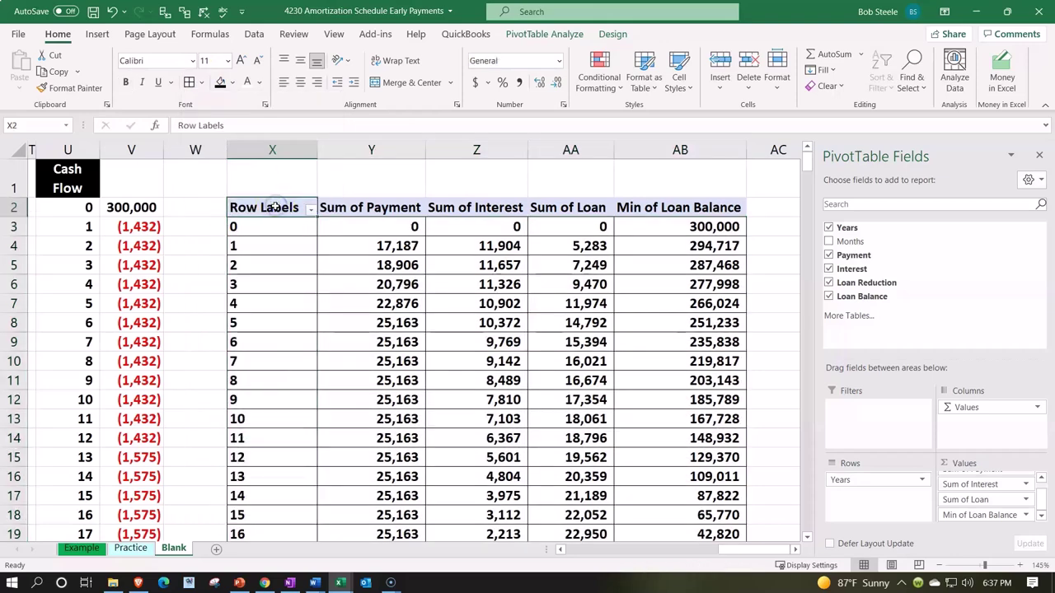
{"action": "left_click_drag", "start_coordinate": [272, 207], "coordinate": [623, 510]}
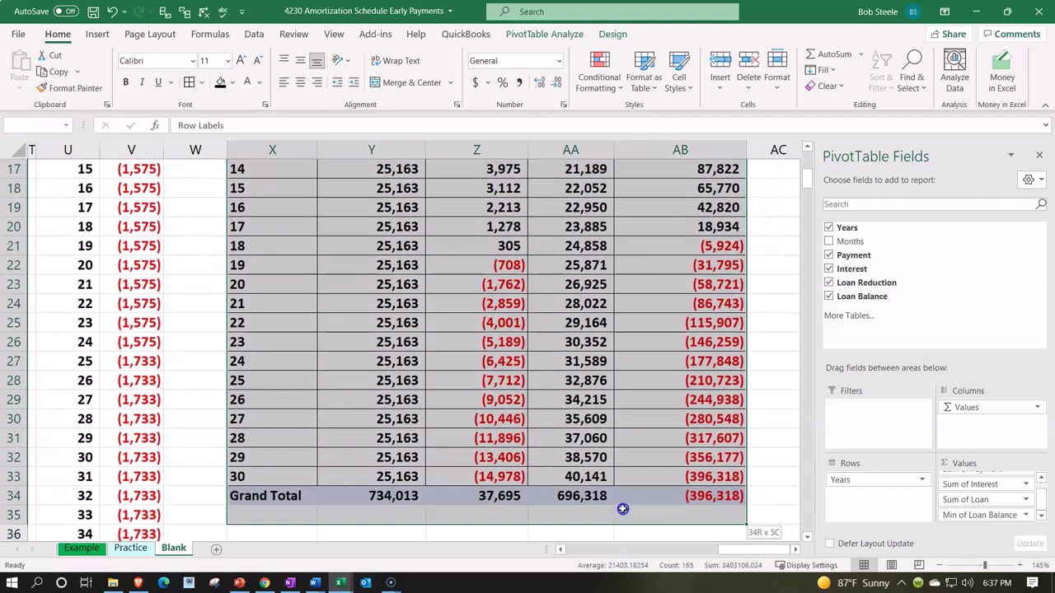
{"action": "scroll", "coordinate": [348, 330], "scroll_direction": "up", "scroll_amount": 5}
{"action": "left_click_drag", "start_coordinate": [279, 198], "coordinate": [679, 176]}
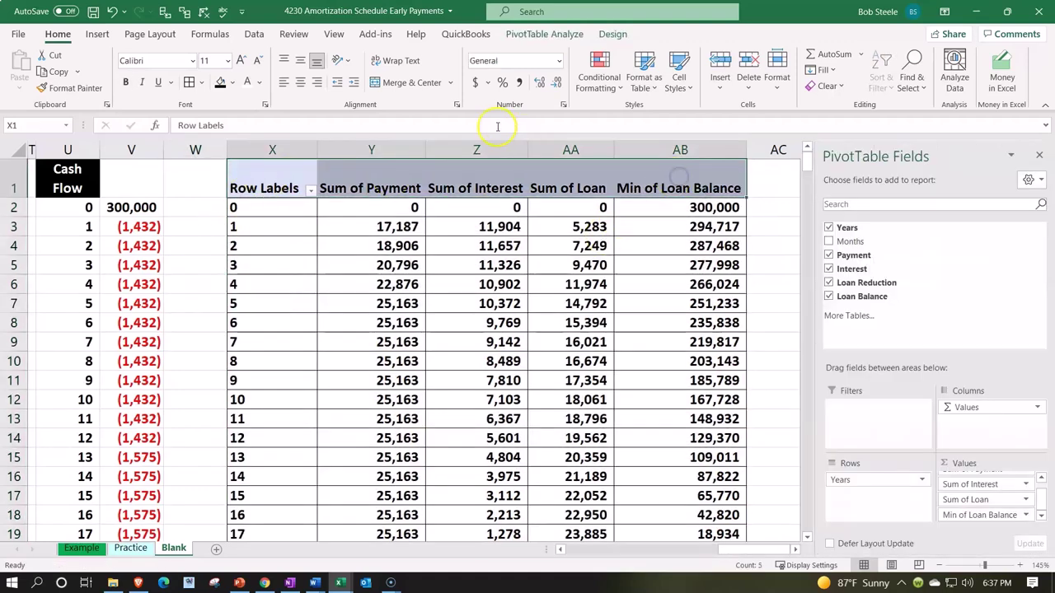
Format the PivotTable header row X1:AB1 with black fill, white font, wrapped text and centered alignment.
{"action": "left_click", "coordinate": [221, 82]}
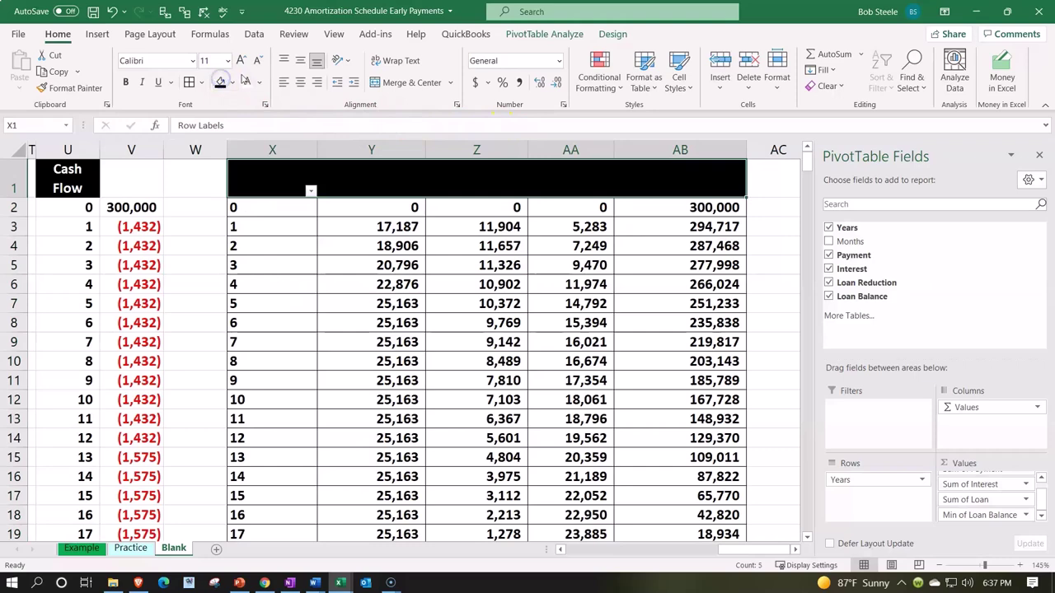
{"action": "left_click", "coordinate": [396, 60]}
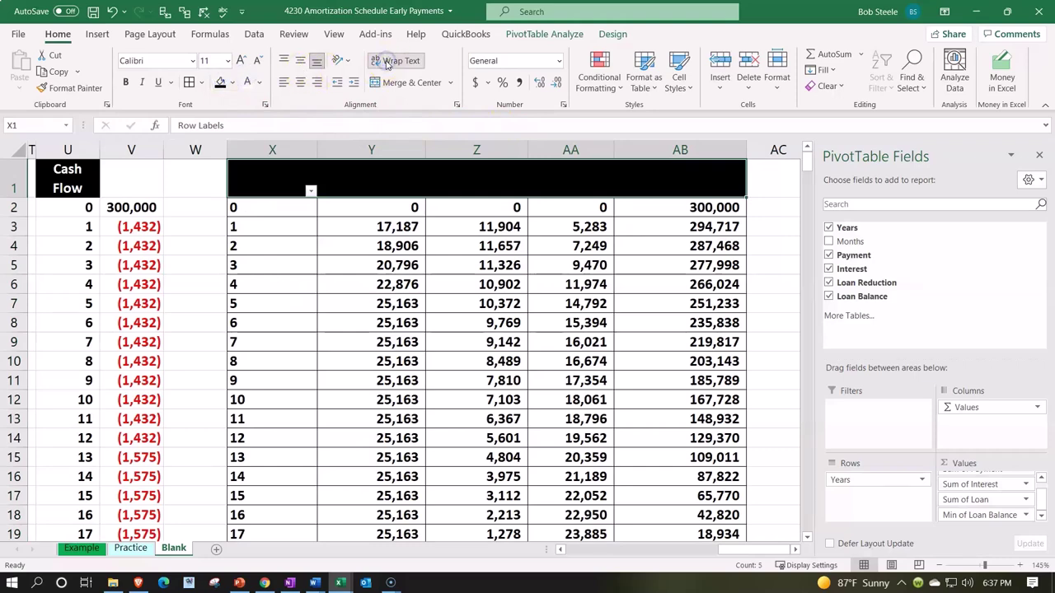
{"action": "left_click", "coordinate": [300, 82]}
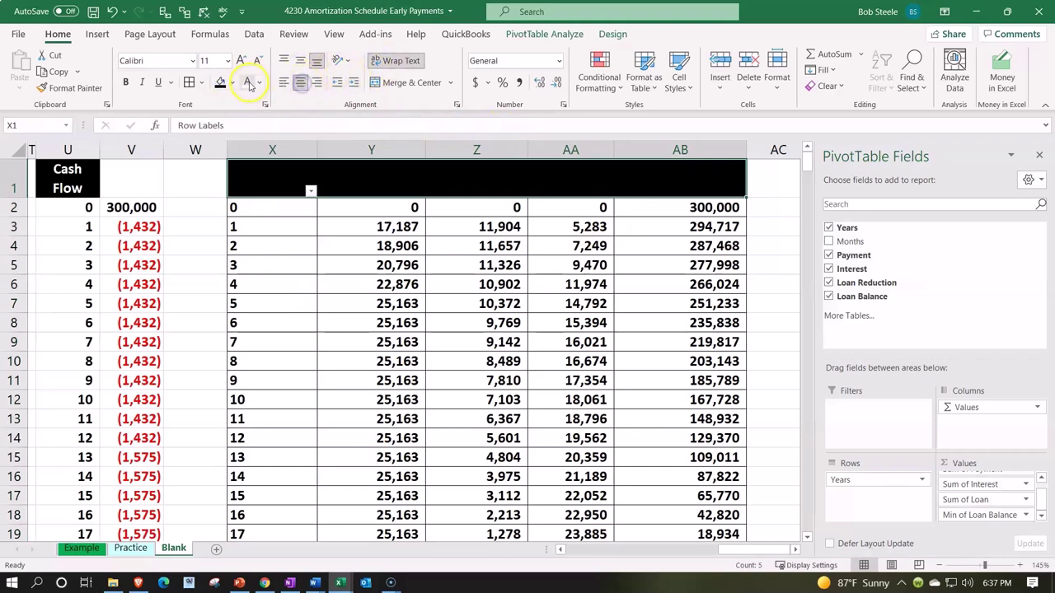
{"action": "left_click", "coordinate": [247, 82]}
Narrow columns X through AB of the PivotTable to one equal width.
{"action": "left_click_drag", "start_coordinate": [296, 150], "coordinate": [626, 151]}
{"action": "left_click_drag", "start_coordinate": [745, 150], "coordinate": [695, 150]}
{"action": "left_click", "coordinate": [602, 262]}
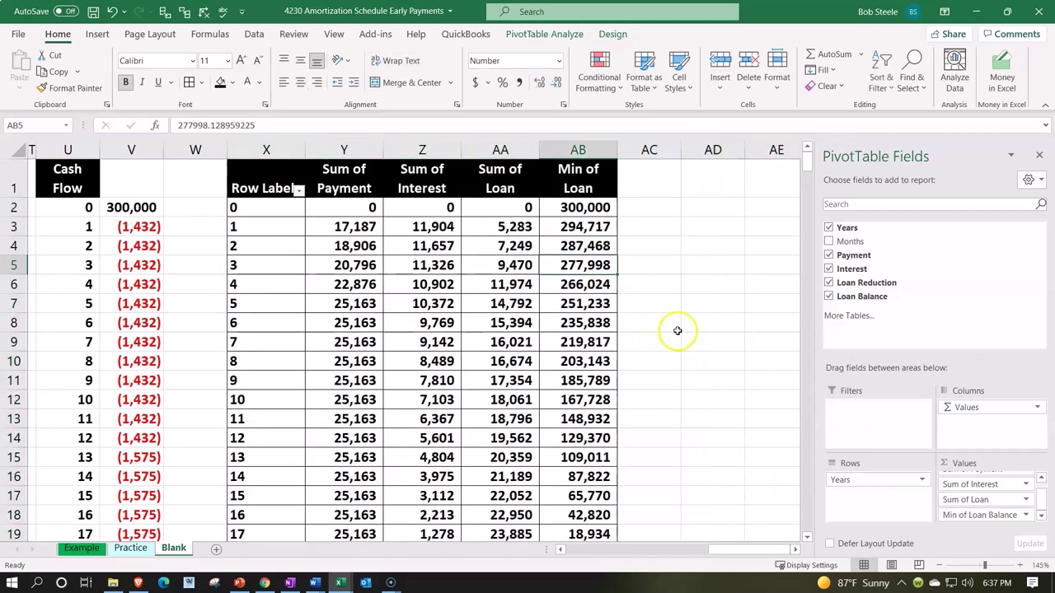
Total the PivotTable's interest for years 1 through 18 and compare it with the original loan's total interest.
{"action": "left_click_drag", "start_coordinate": [441, 224], "coordinate": [415, 464]}
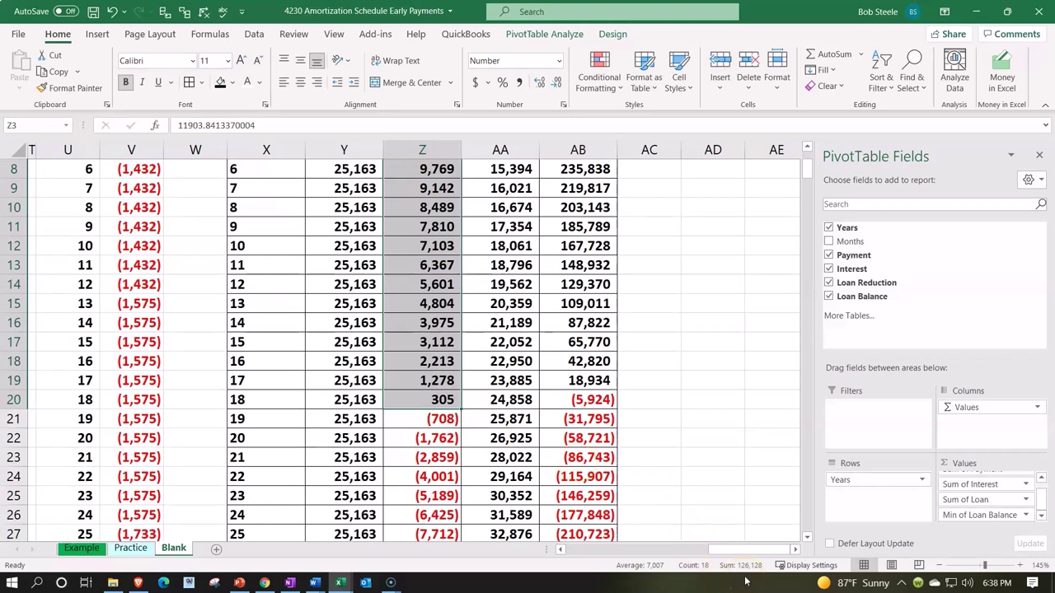
{"action": "left_click_drag", "start_coordinate": [750, 548], "coordinate": [674, 567]}
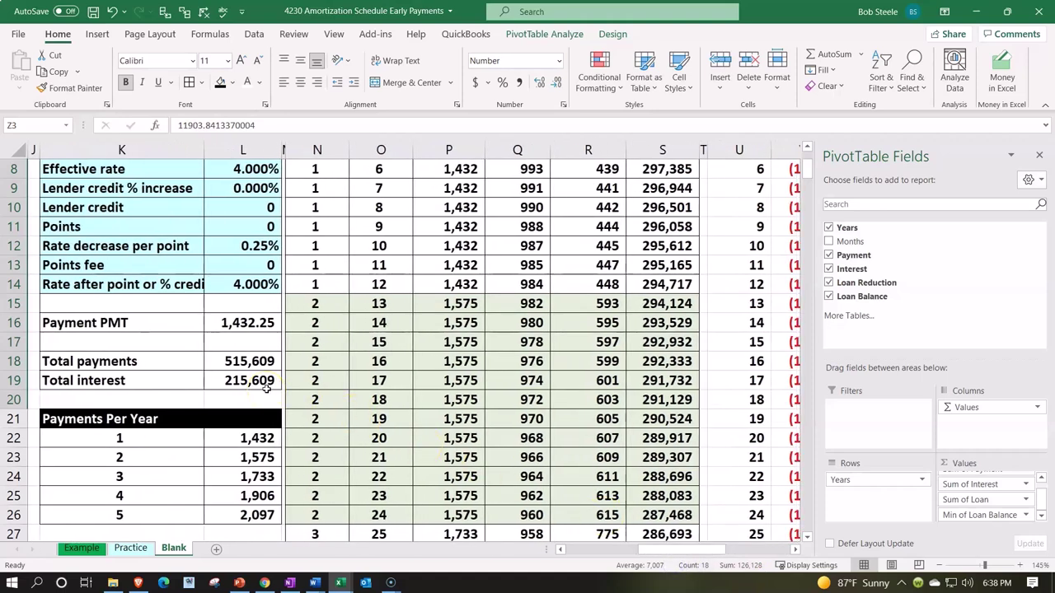
{"action": "left_click_drag", "start_coordinate": [682, 551], "coordinate": [746, 557]}
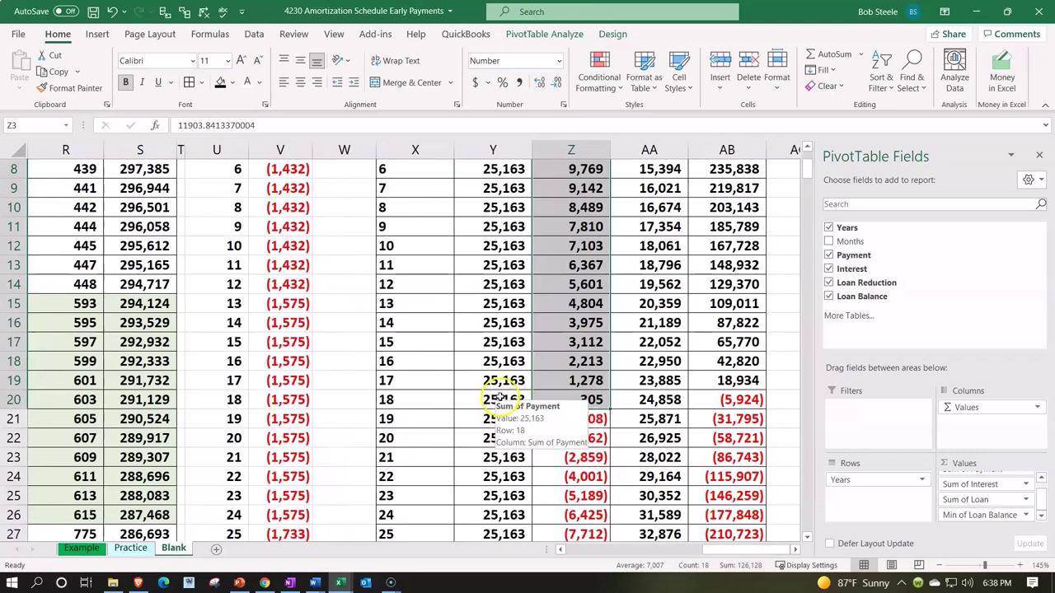
Total the PivotTable's payments for years 1 through 17 plus the year 17 loan balance, and compare with the original total payments.
{"action": "left_click_drag", "start_coordinate": [499, 362], "coordinate": [514, 226]}
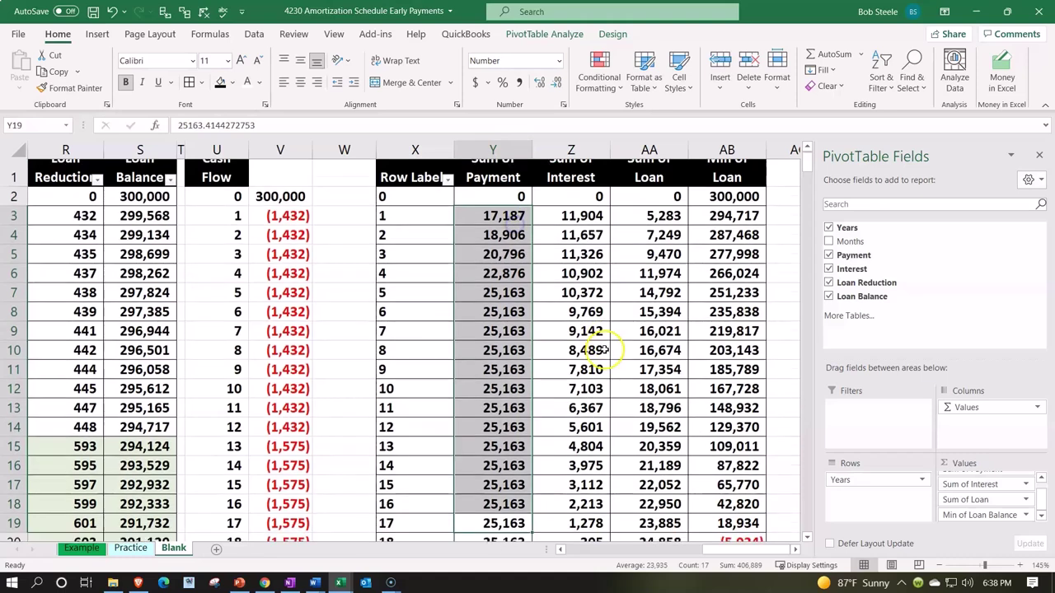
{"action": "scroll", "coordinate": [585, 379], "scroll_direction": "down", "scroll_amount": 1}
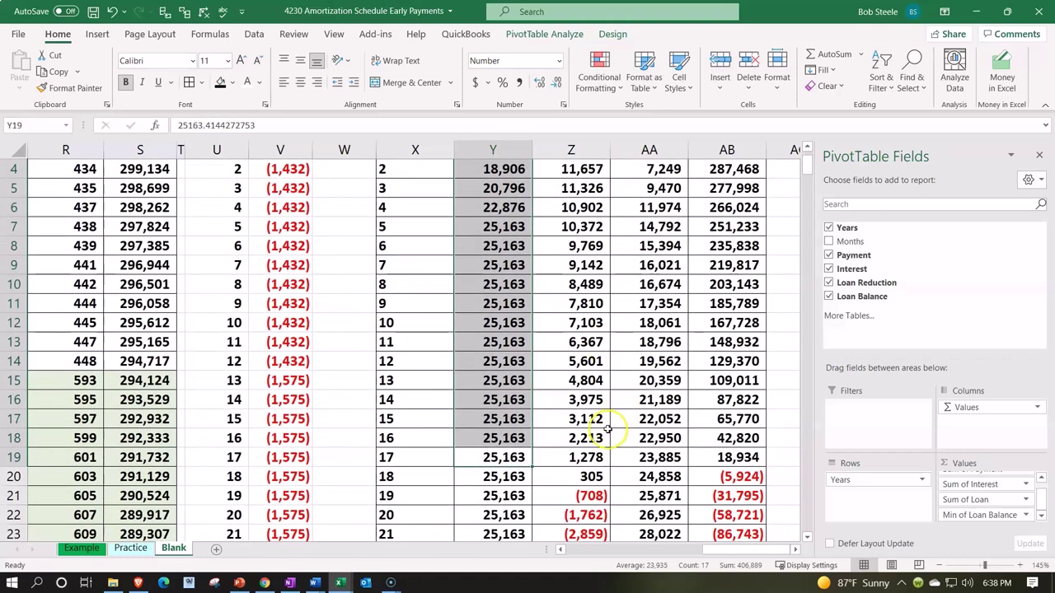
{"action": "left_click", "coordinate": [725, 457], "text": "ctrl"}
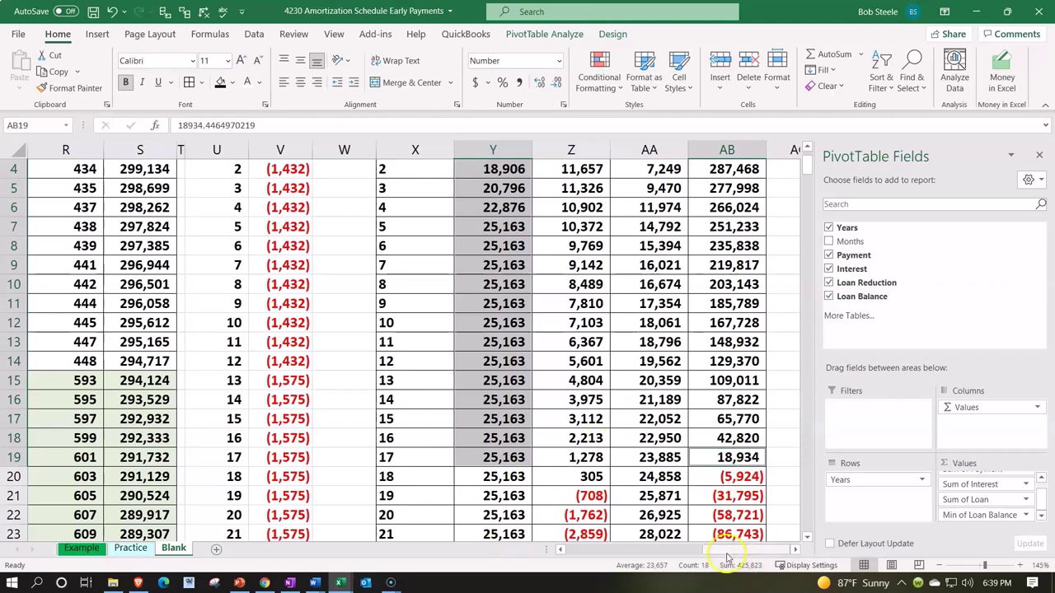
{"action": "left_click_drag", "start_coordinate": [727, 554], "coordinate": [661, 555]}
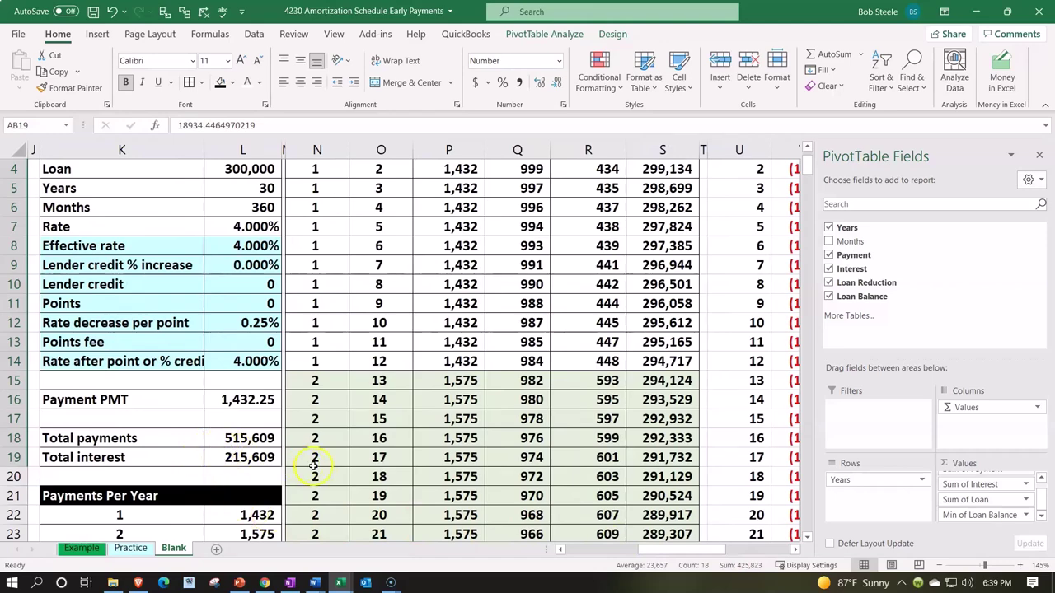
{"action": "left_click_drag", "start_coordinate": [674, 550], "coordinate": [758, 552]}
Return to the loan inputs and examine them beside the original and early-payment amortization schedules.
{"action": "left_click", "coordinate": [288, 303]}
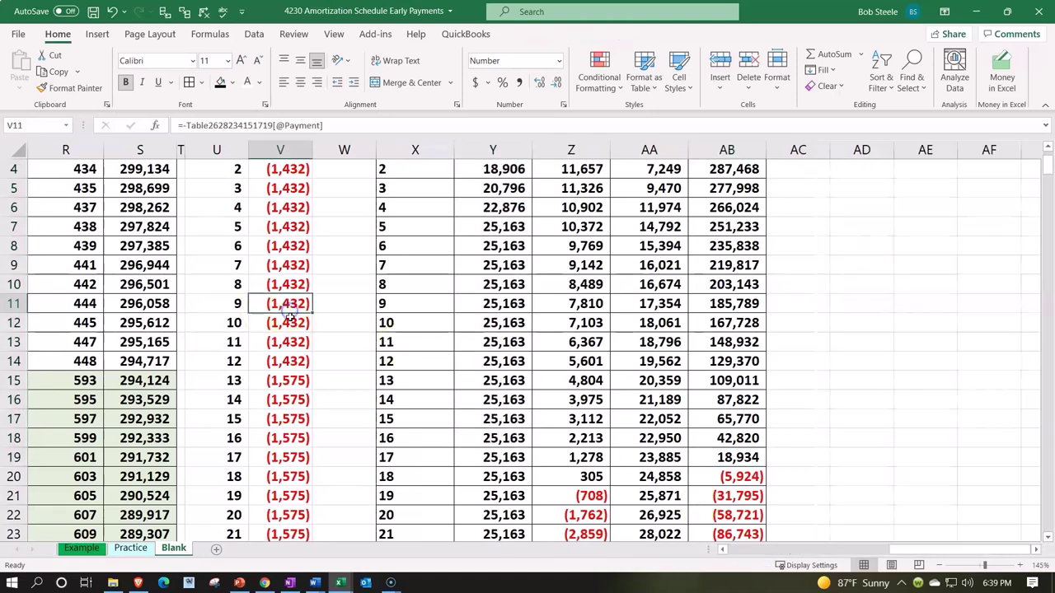
{"action": "scroll", "coordinate": [290, 329], "scroll_direction": "up", "scroll_amount": 1}
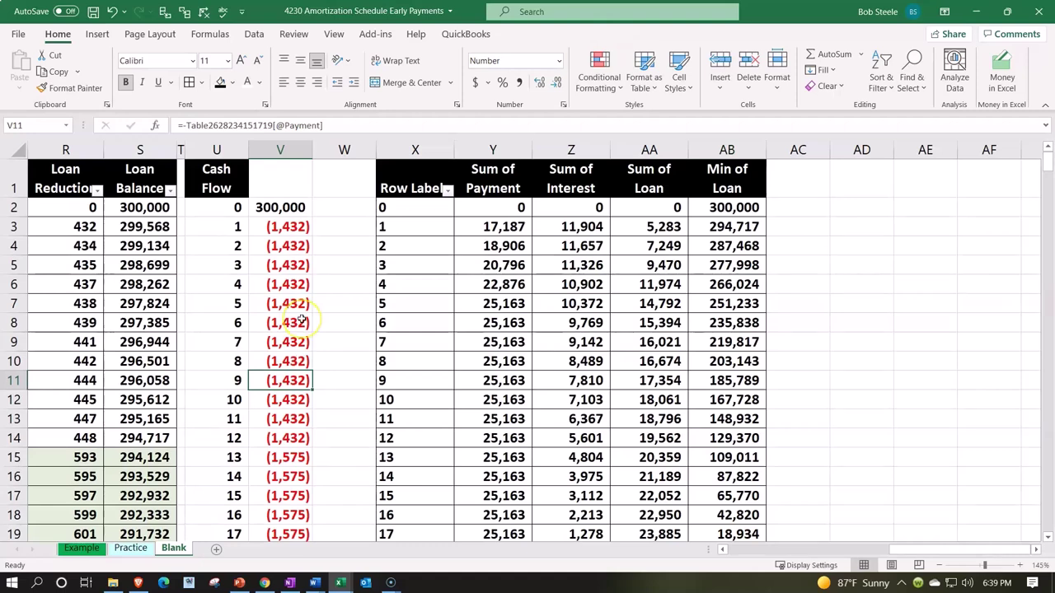
{"action": "key", "text": "Left"}
{"action": "key", "text": "Left"}
{"action": "key", "text": "Left"}
{"action": "key", "text": "Left"}
{"action": "key", "text": "Left"}
{"action": "key", "text": "Left"}
{"action": "key", "text": "Left"}
{"action": "key", "text": "Left"}
{"action": "key", "text": "Left"}
{"action": "key", "text": "Left"}
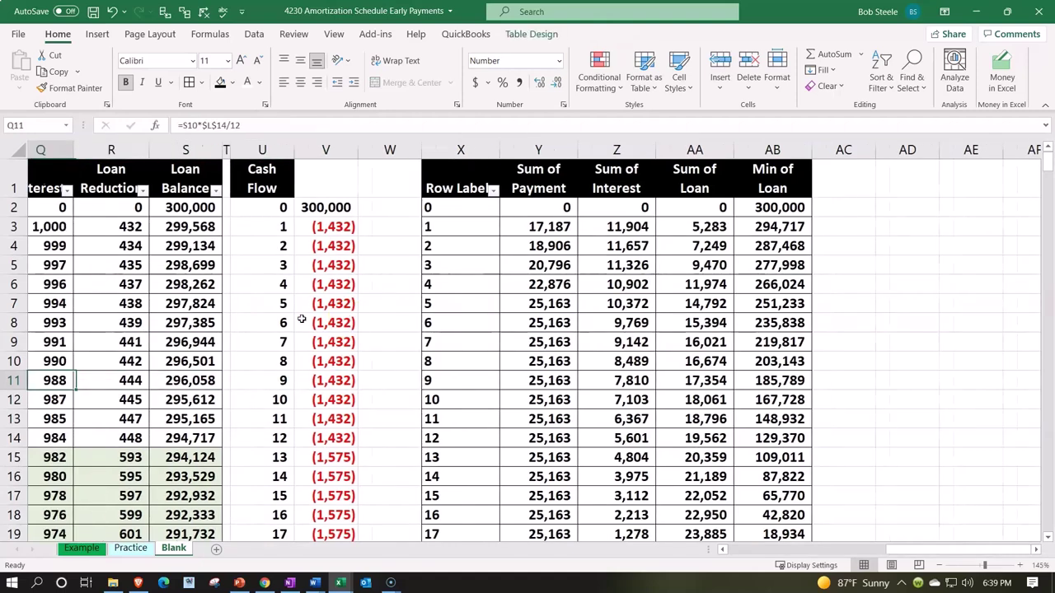
{"action": "key", "text": "Left"}
{"action": "key", "text": "Left"}
{"action": "key", "text": "Left"}
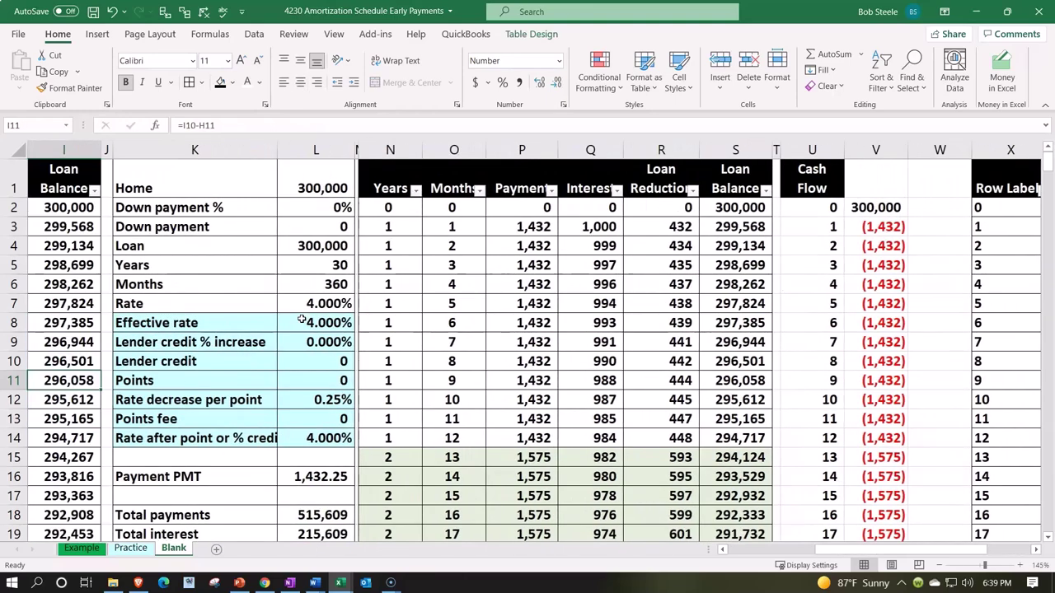
Review the early-payment schedule down to the highlighted payoff month with its cash flow total and IRR, and return toward the early years.
{"action": "left_click", "coordinate": [449, 341]}
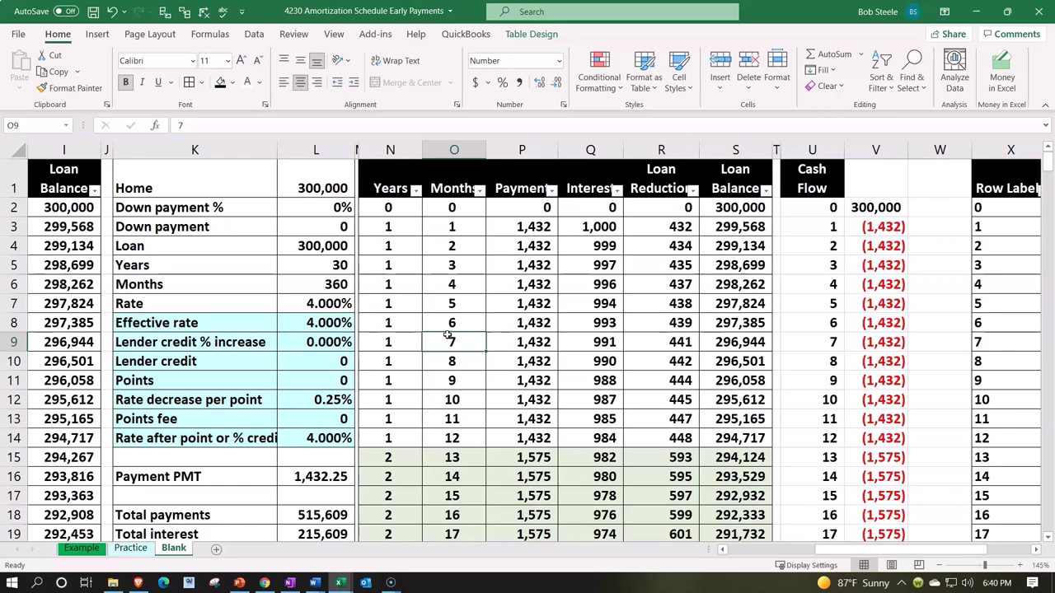
{"action": "scroll", "coordinate": [447, 334], "scroll_direction": "down", "scroll_amount": 20}
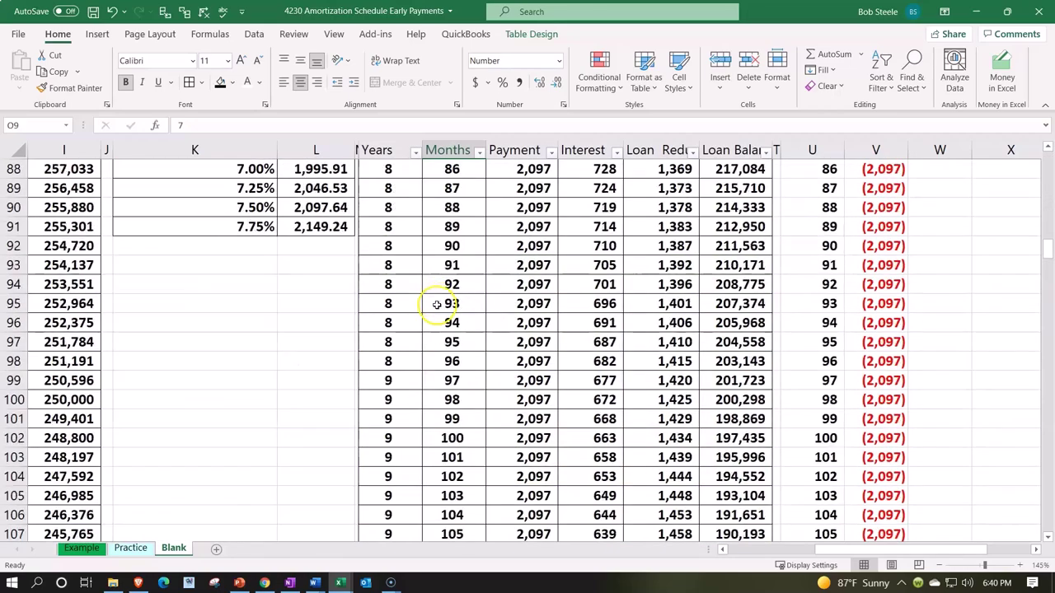
{"action": "scroll", "coordinate": [437, 304], "scroll_direction": "down", "scroll_amount": 20}
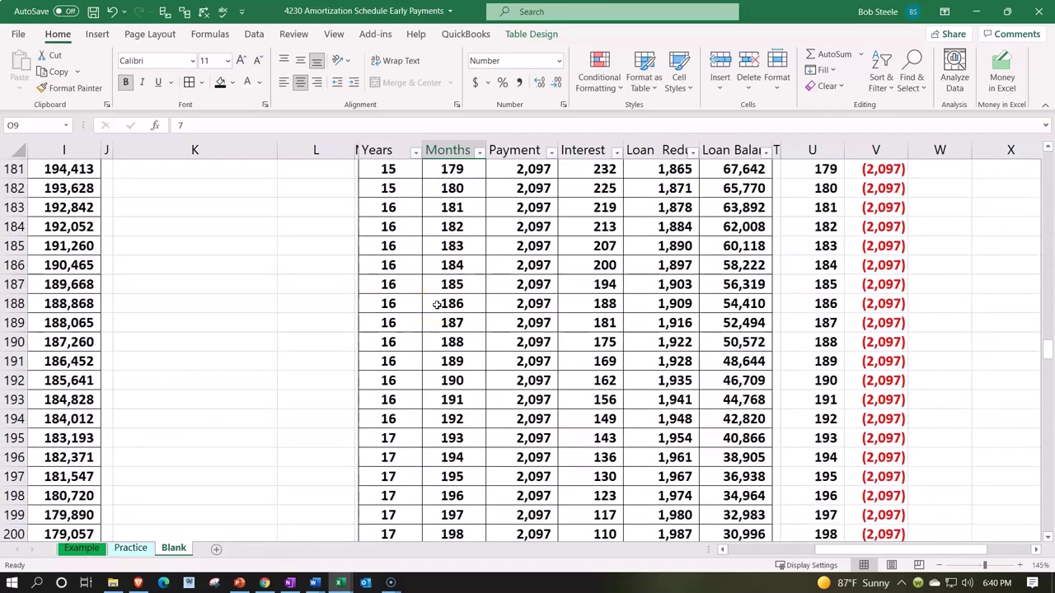
{"action": "scroll", "coordinate": [437, 304], "scroll_direction": "down", "scroll_amount": 14}
{"action": "scroll", "coordinate": [443, 321], "scroll_direction": "up", "scroll_amount": 4}
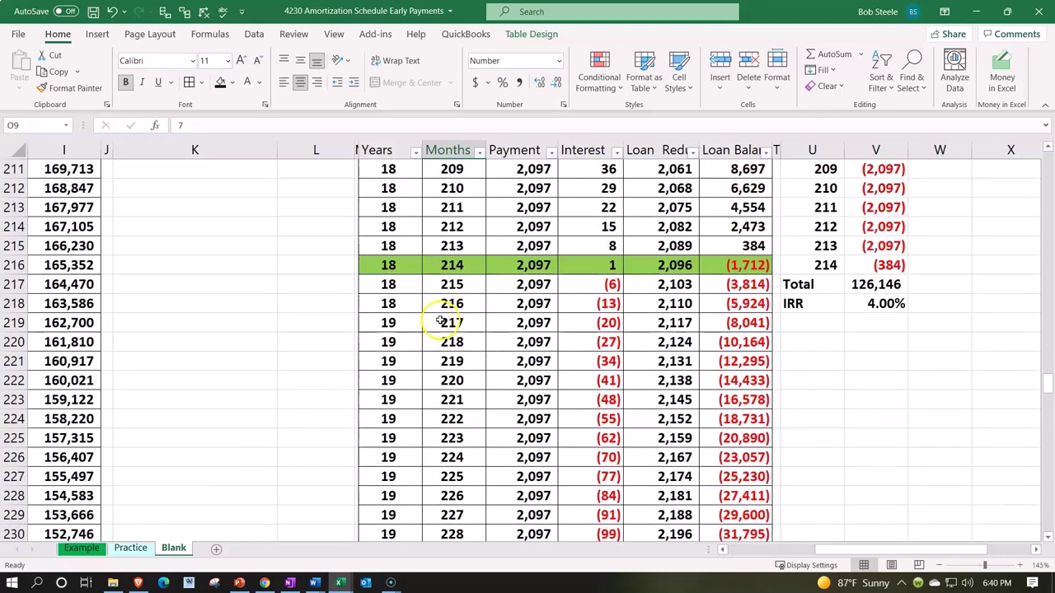
{"action": "left_click", "coordinate": [597, 339]}
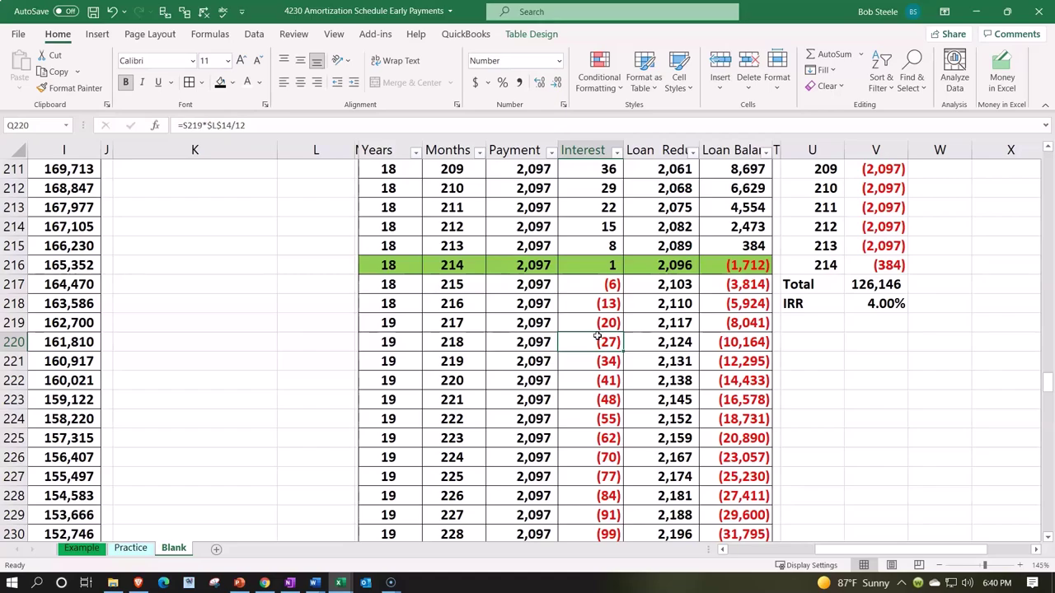
{"action": "scroll", "coordinate": [598, 337], "scroll_direction": "up", "scroll_amount": 20}
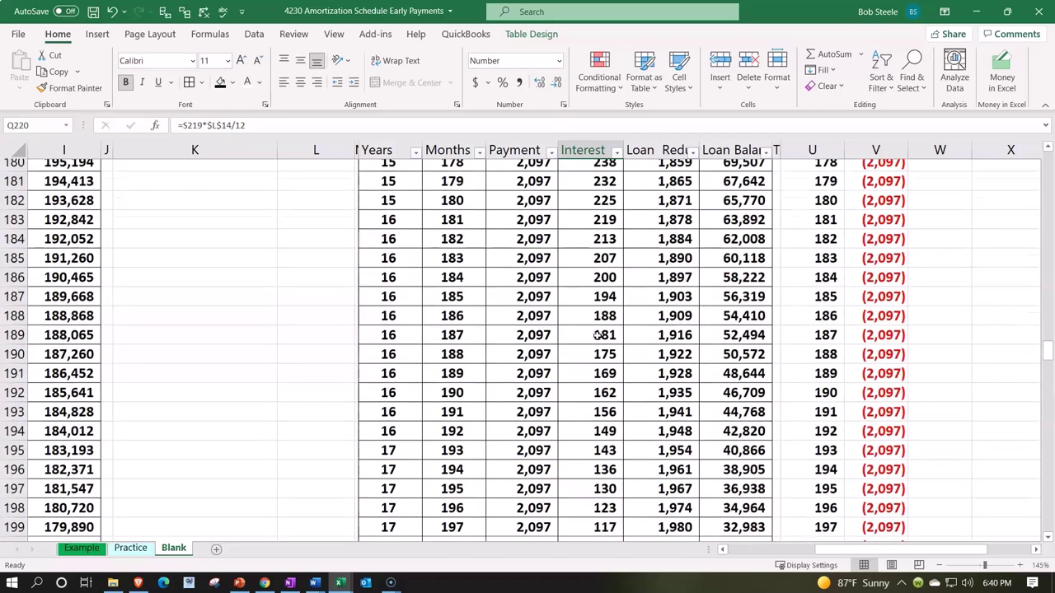
{"action": "scroll", "coordinate": [598, 336], "scroll_direction": "up", "scroll_amount": 20}
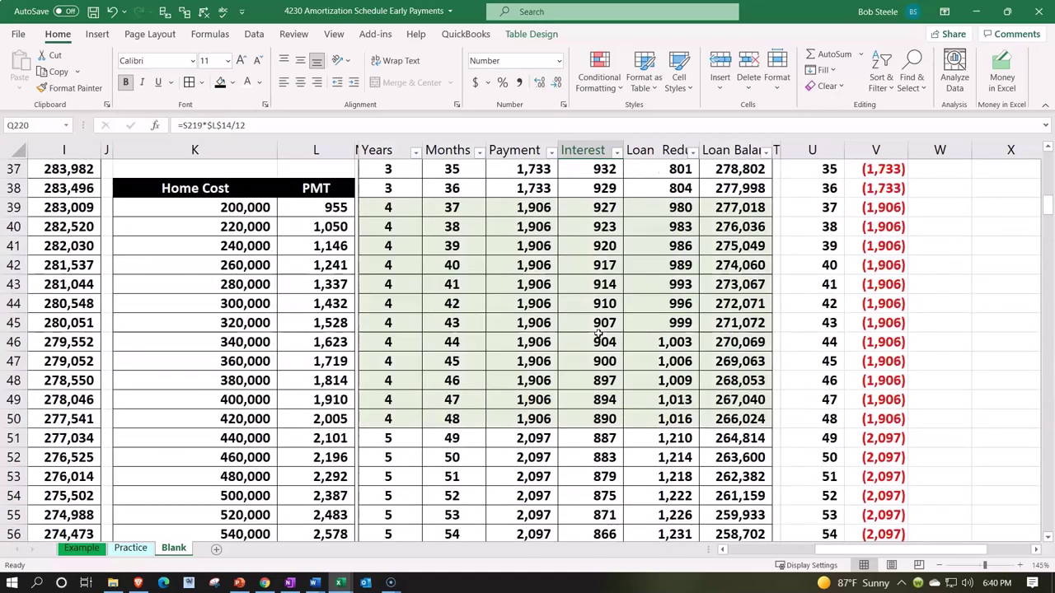